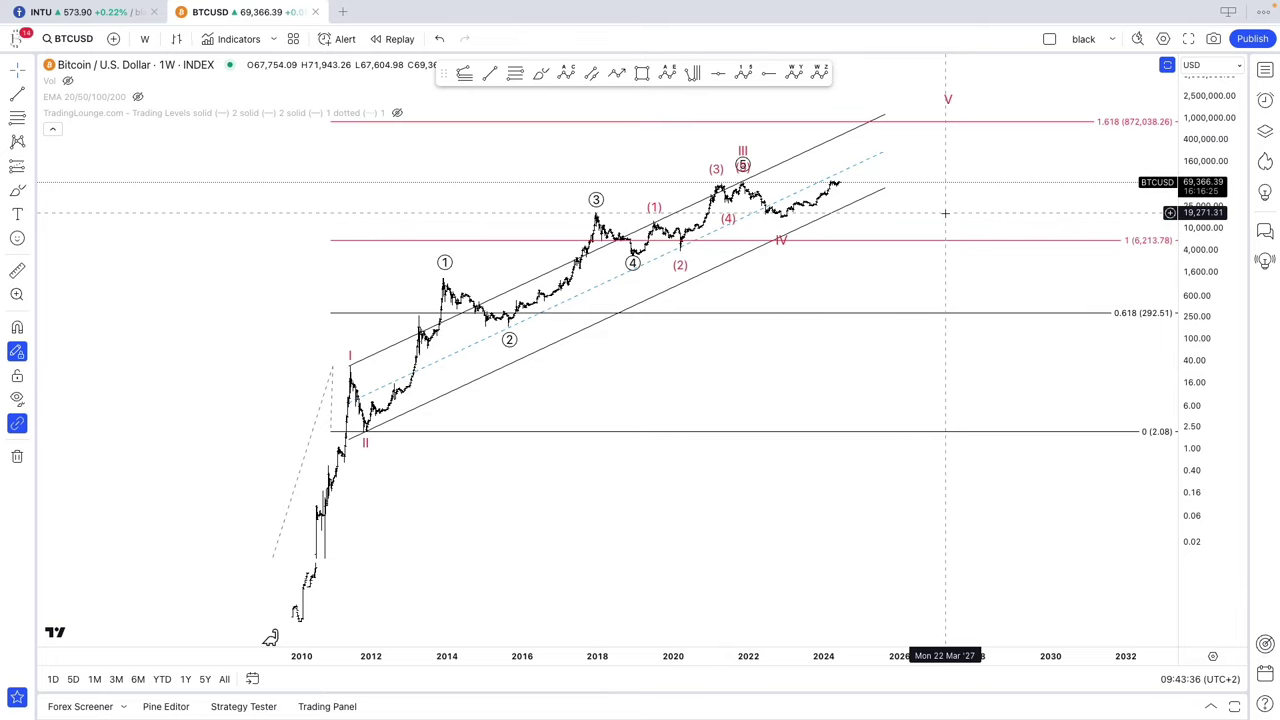
Examine the weekly Bitcoin Elliott wave count within the parallel channel, up to wave V and the 1.618 extension level.
{"action": "left_click_drag", "start_coordinate": [857, 294], "coordinate": [995, 272]}
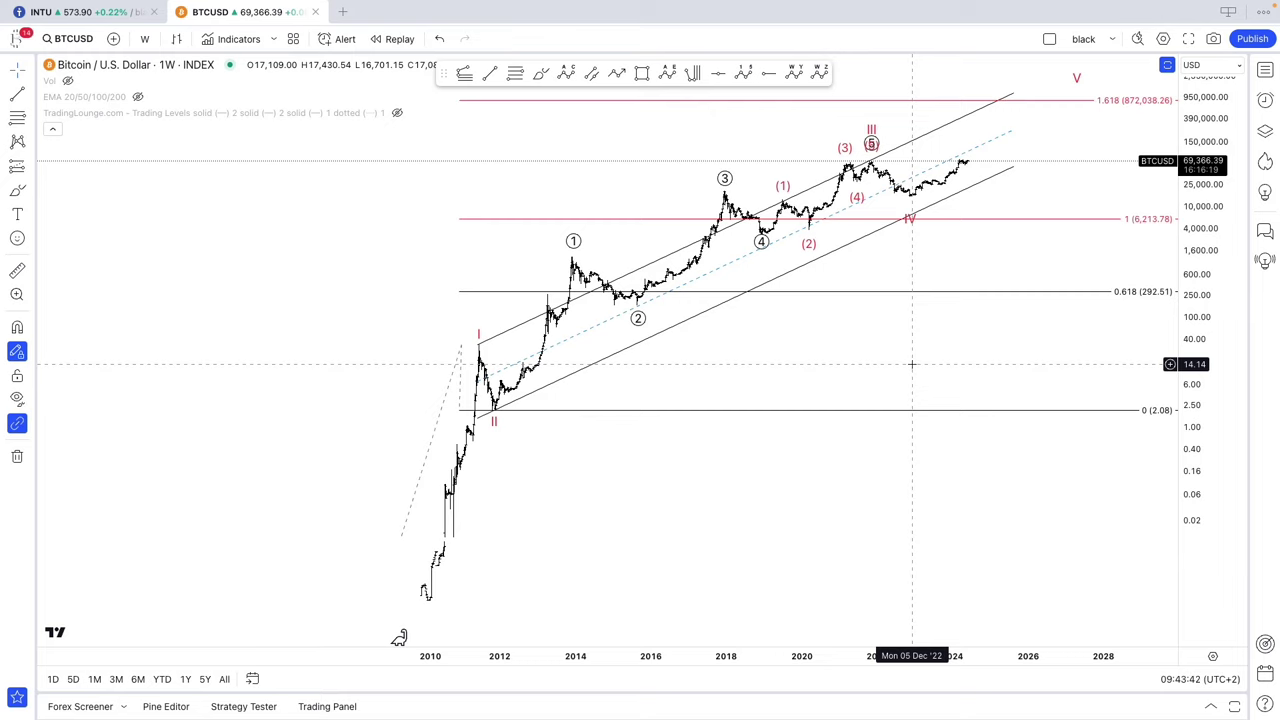
{"action": "scroll", "coordinate": [960, 374], "scroll_direction": "up", "scroll_amount": 1}
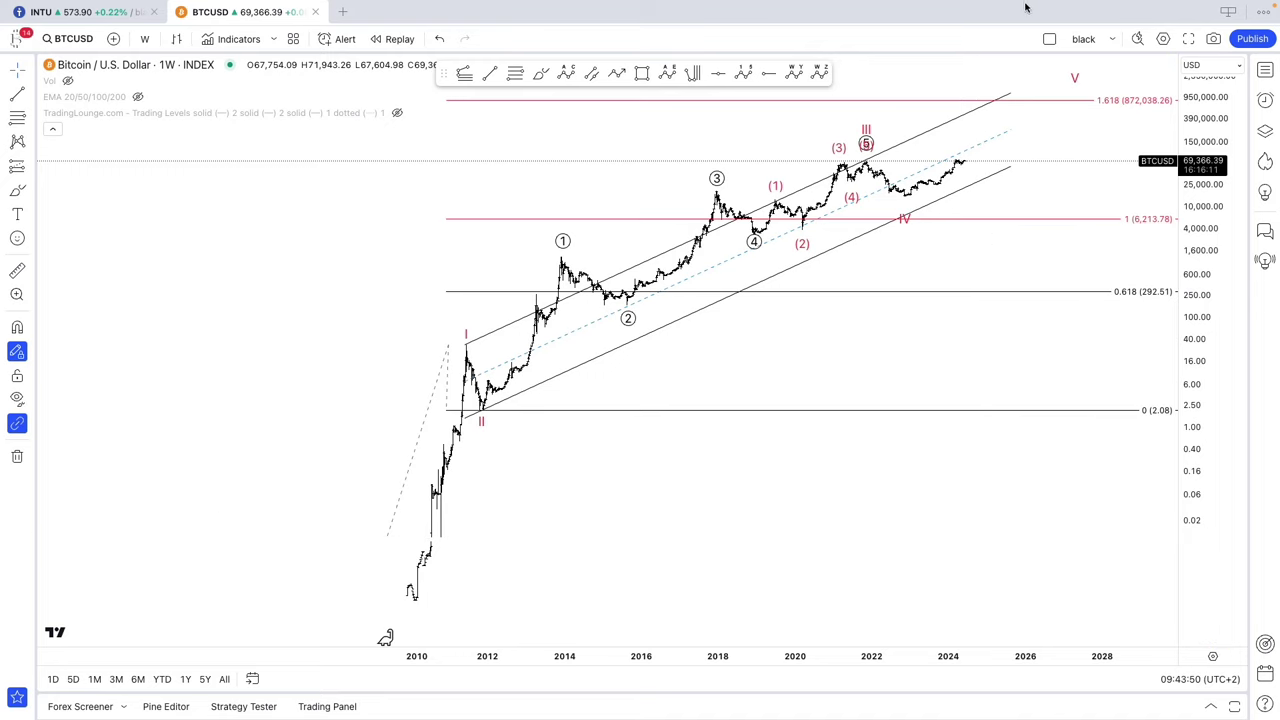
{"action": "left_click_drag", "start_coordinate": [1074, 188], "coordinate": [1066, 188]}
{"action": "left_click_drag", "start_coordinate": [1226, 344], "coordinate": [1220, 290]}
{"action": "scroll", "coordinate": [975, 362], "scroll_direction": "right", "scroll_amount": 10}
{"action": "left_click_drag", "start_coordinate": [966, 363], "coordinate": [981, 363]}
{"action": "left_click_drag", "start_coordinate": [592, 424], "coordinate": [1106, 453]}
{"action": "left_click_drag", "start_coordinate": [504, 390], "coordinate": [932, 386]}
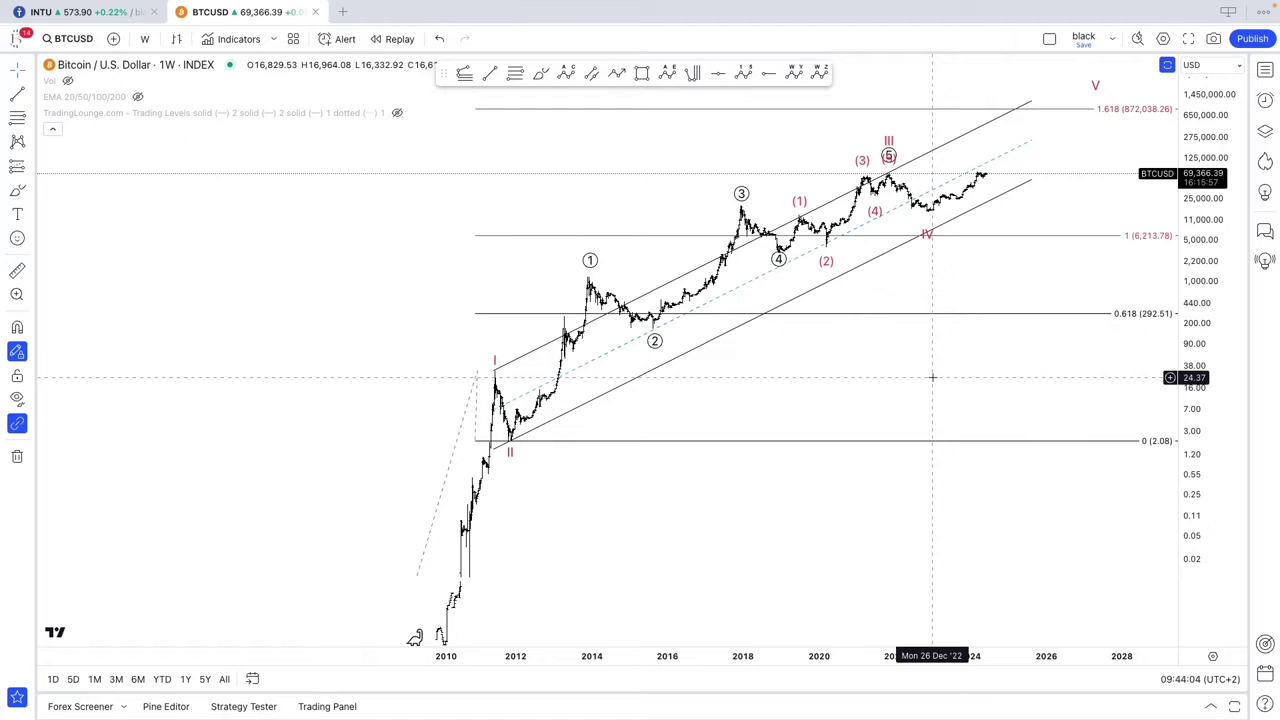
{"action": "scroll", "coordinate": [1057, 434], "scroll_direction": "up", "scroll_amount": 3}
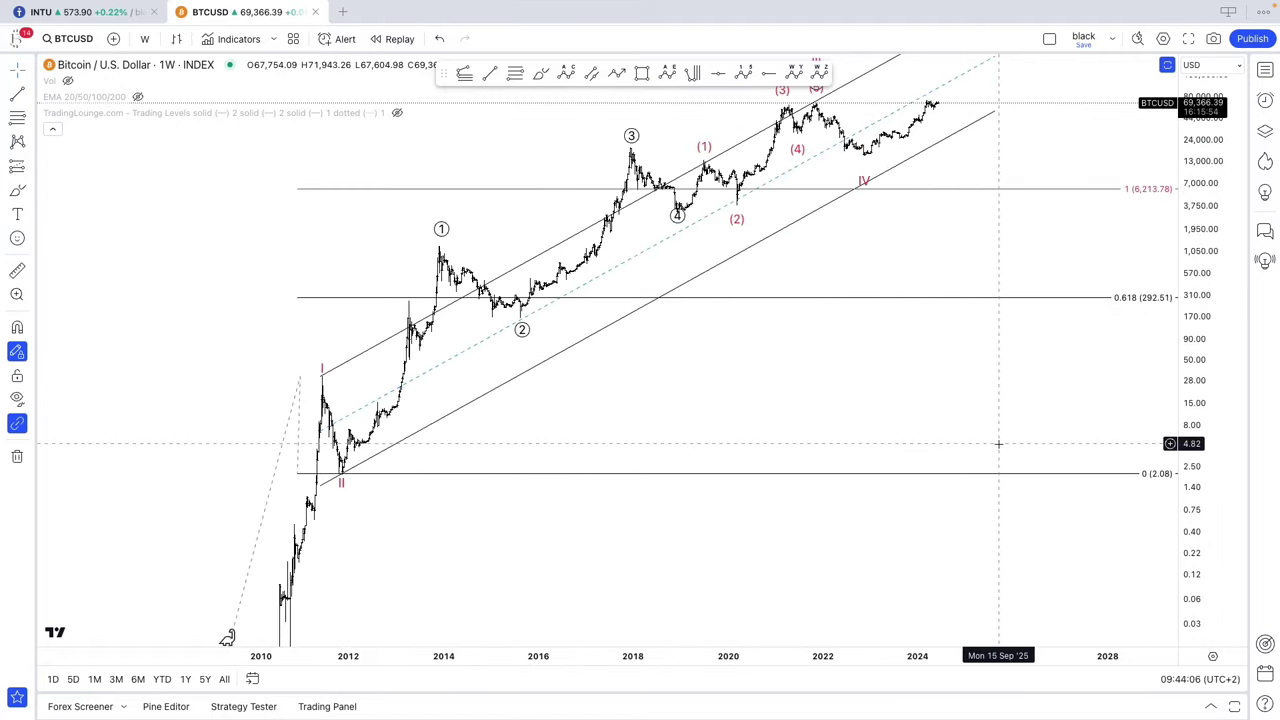
{"action": "left_click_drag", "start_coordinate": [999, 444], "coordinate": [1026, 457]}
{"action": "left_click_drag", "start_coordinate": [1190, 439], "coordinate": [1187, 586]}
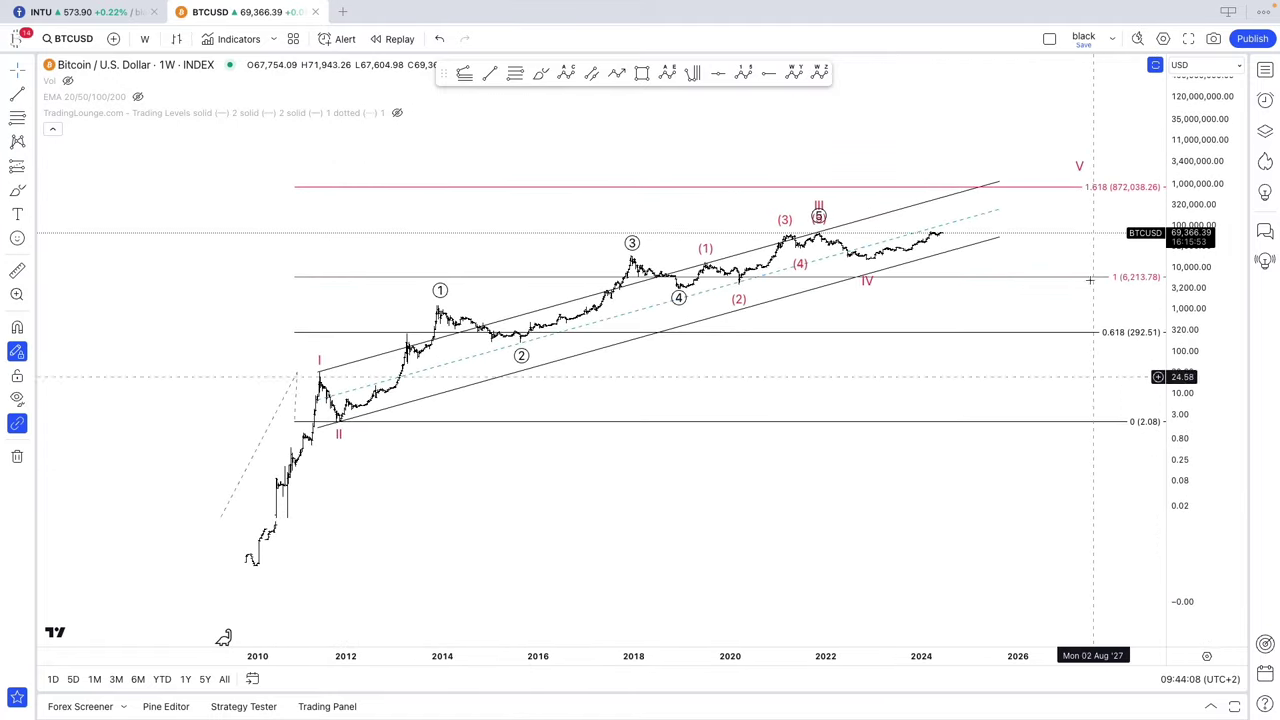
Open the chart's object list, hide the extended III wave count, and check the aggressive drawing group by showing and hiding it.
{"action": "left_click", "coordinate": [1265, 134]}
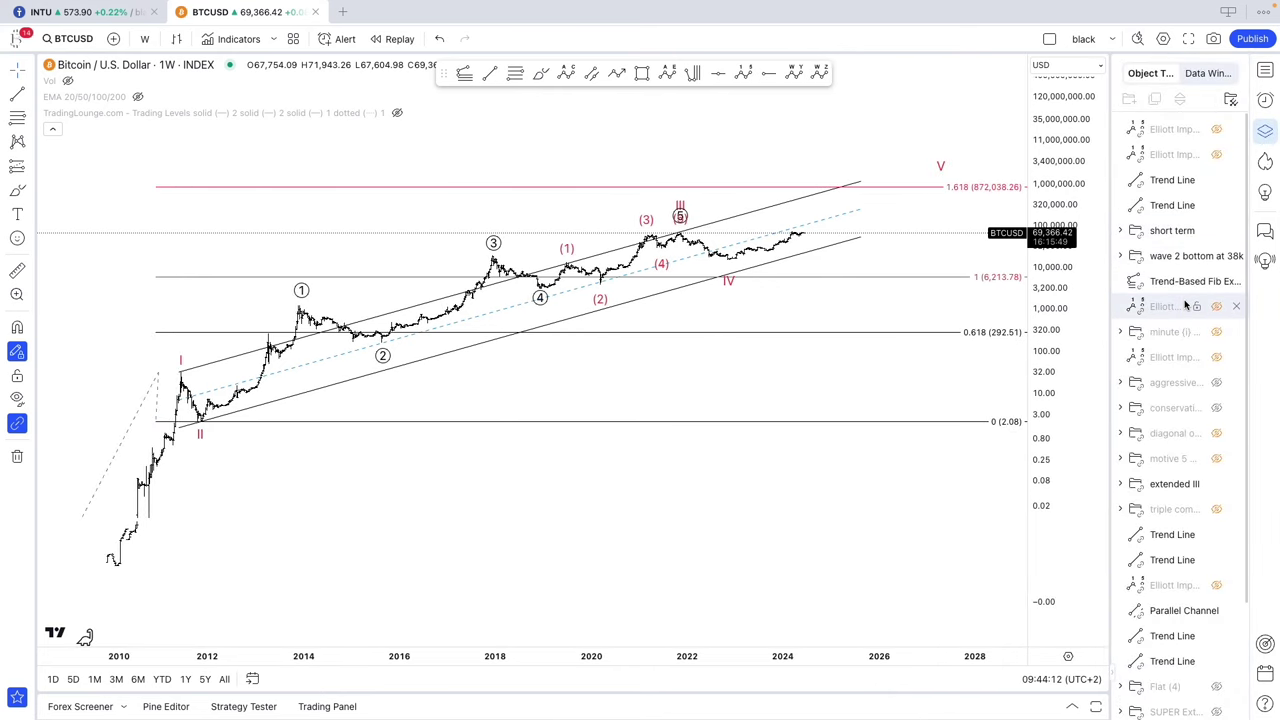
{"action": "scroll", "coordinate": [1212, 316], "scroll_direction": "down", "scroll_amount": 1}
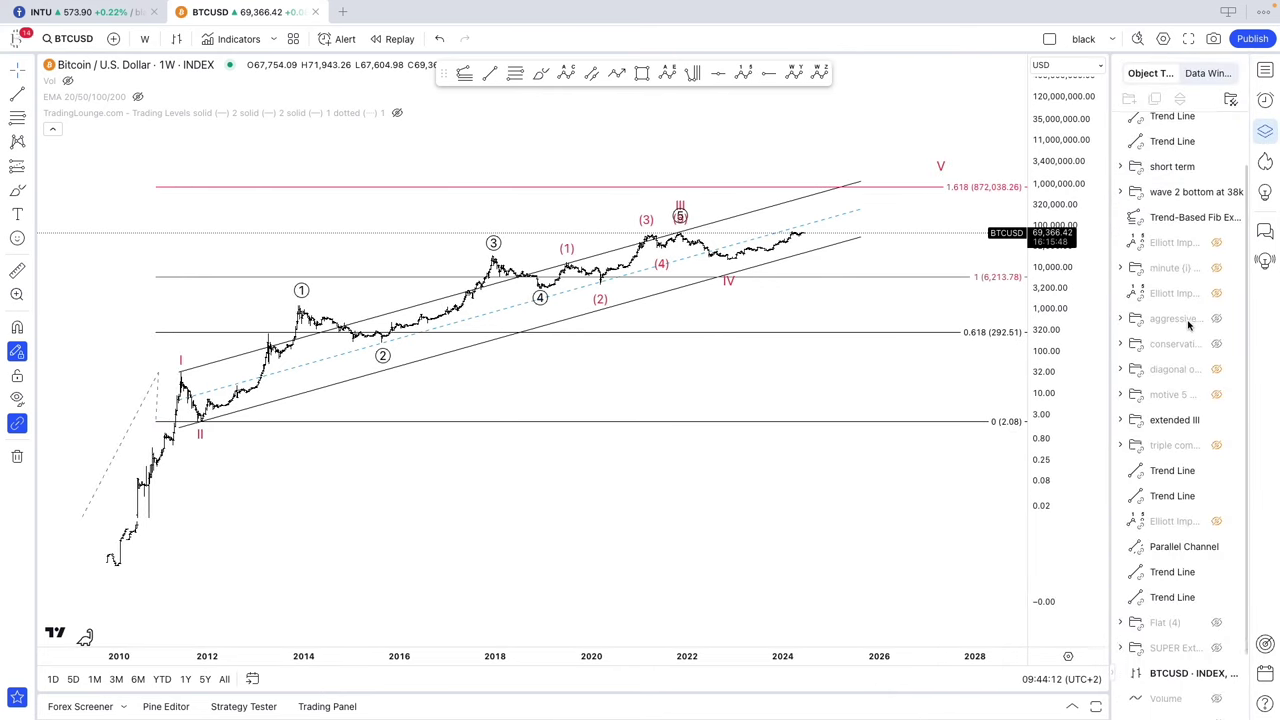
{"action": "left_click", "coordinate": [1216, 410]}
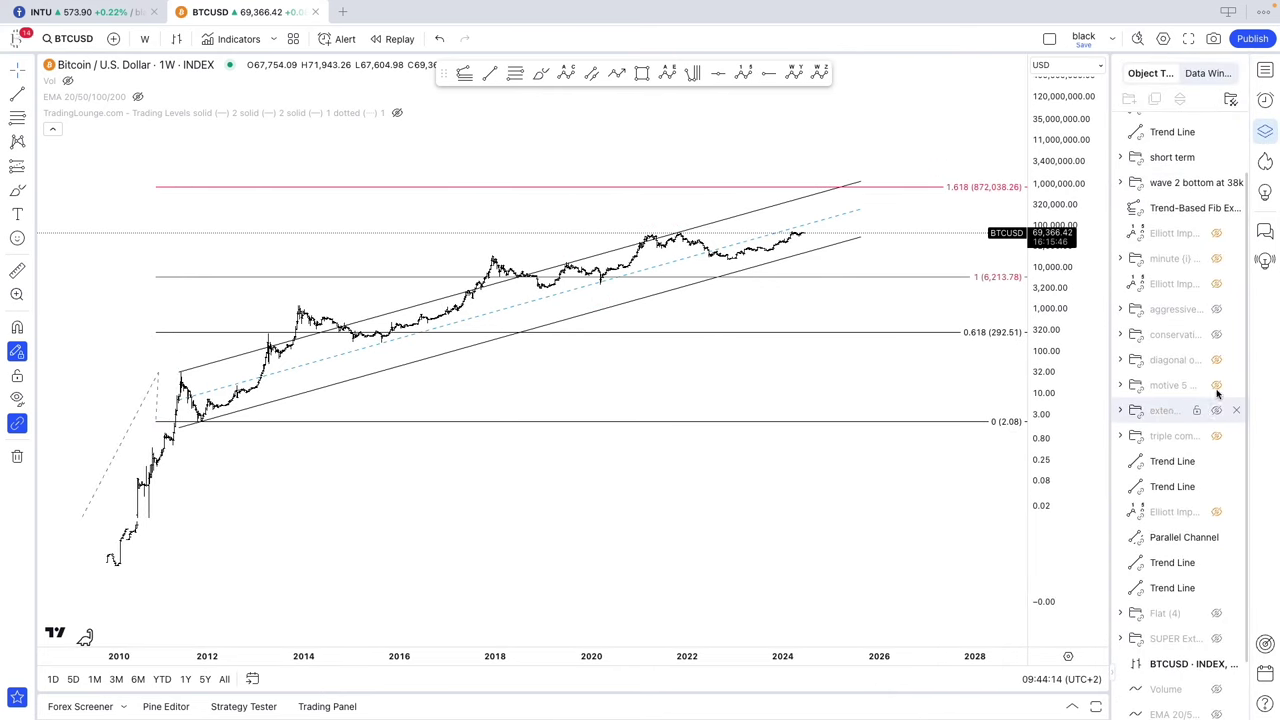
{"action": "left_click", "coordinate": [1216, 335]}
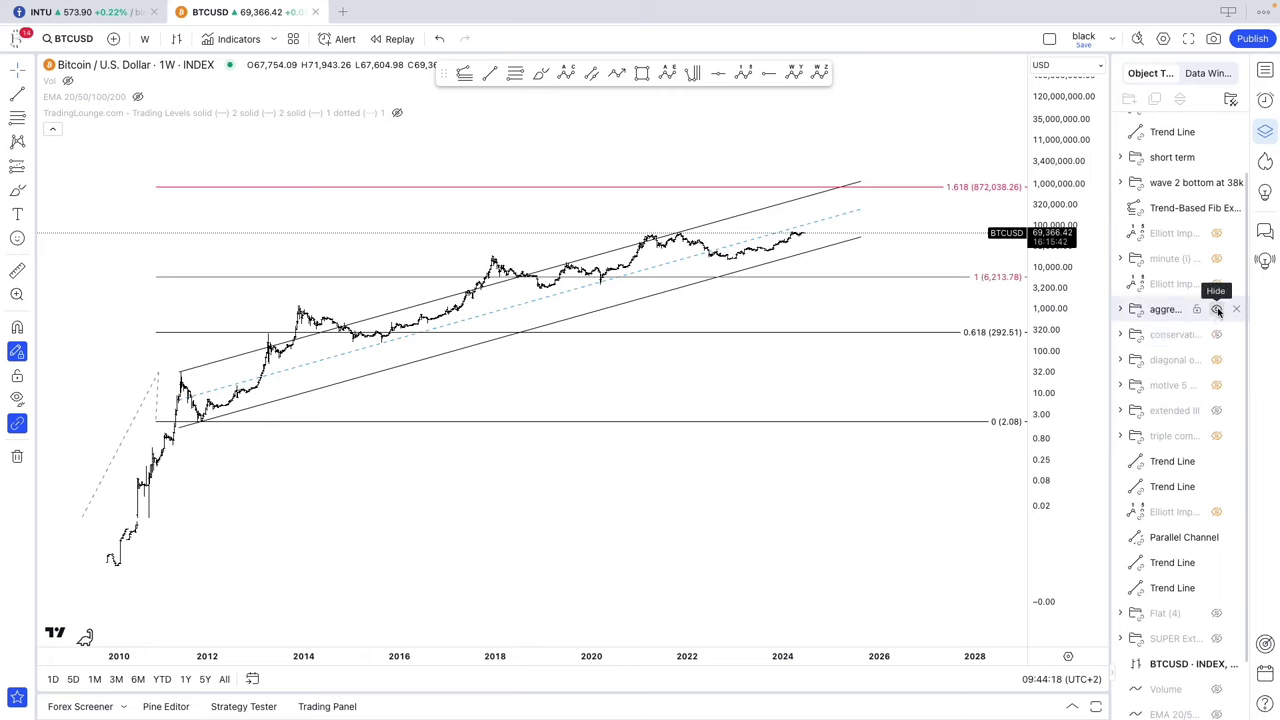
{"action": "left_click", "coordinate": [1217, 310]}
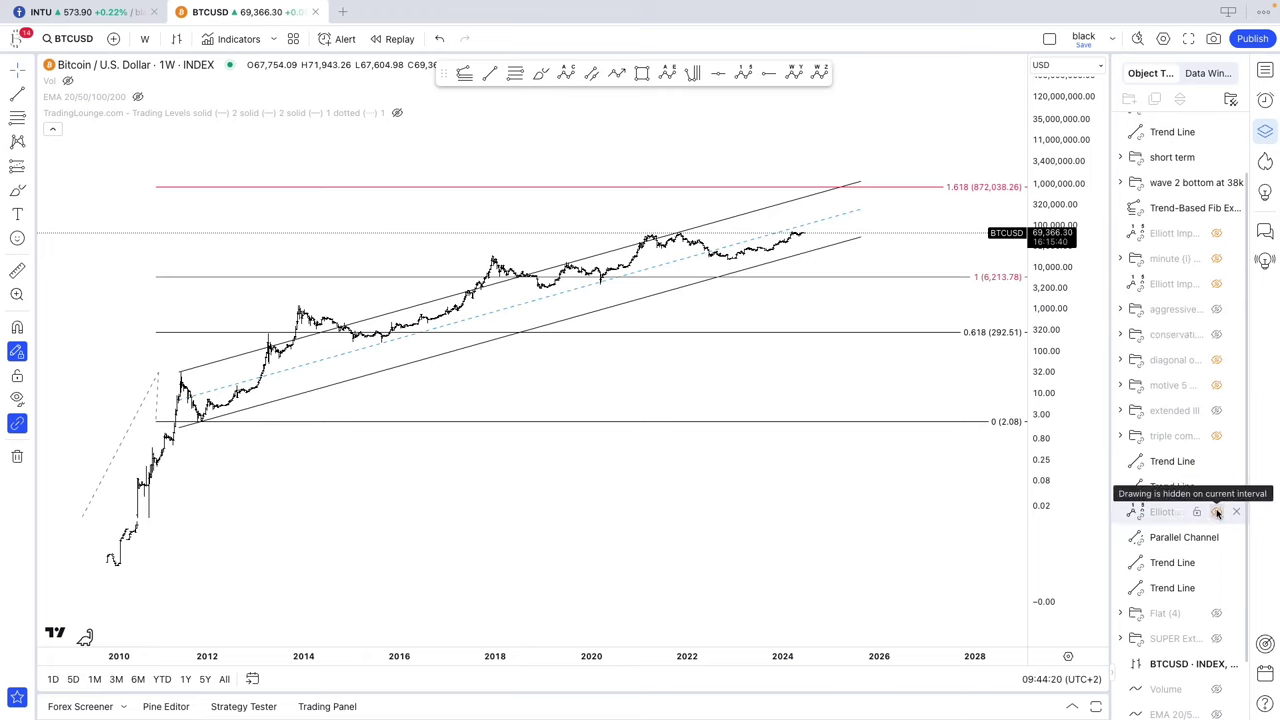
Show the SUPER Extension wave count, examine its labels across the full chart, and hide it again.
{"action": "scroll", "coordinate": [1216, 547], "scroll_direction": "down", "scroll_amount": 1}
{"action": "left_click", "coordinate": [1217, 569]}
{"action": "scroll", "coordinate": [946, 577], "scroll_direction": "down", "scroll_amount": 5}
{"action": "left_click_drag", "start_coordinate": [990, 523], "coordinate": [760, 574]}
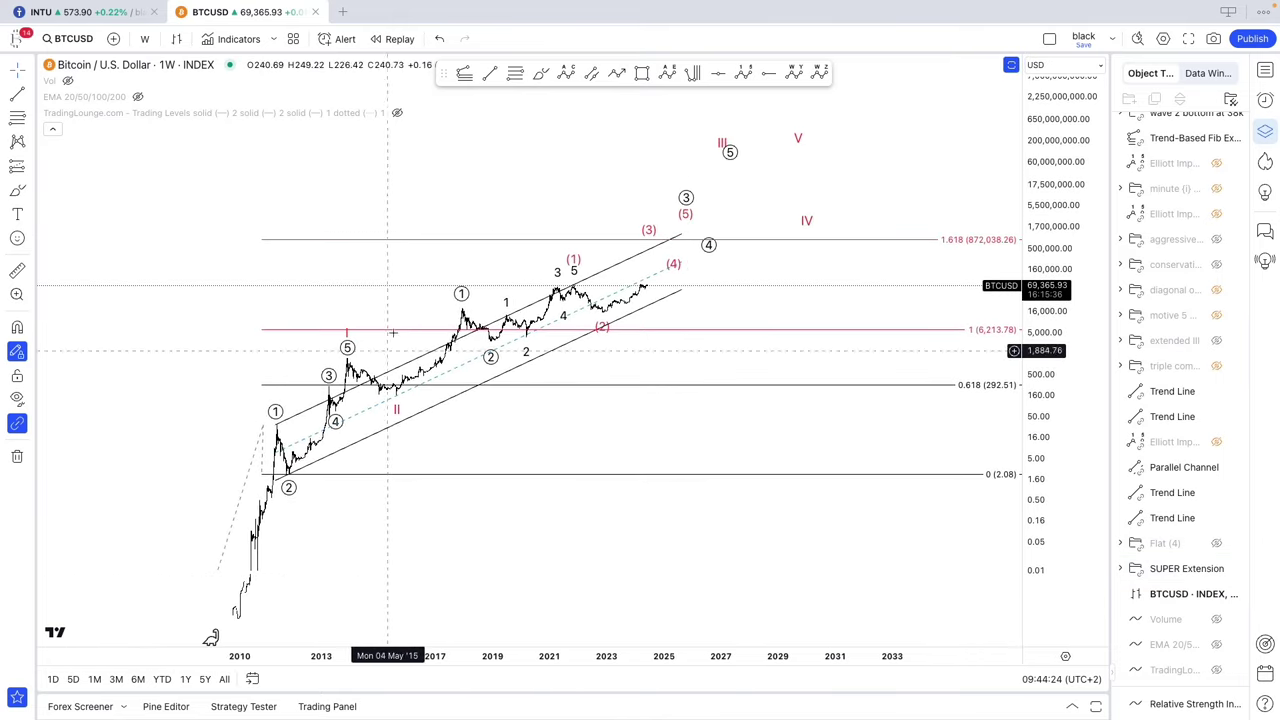
{"action": "left_click", "coordinate": [347, 347]}
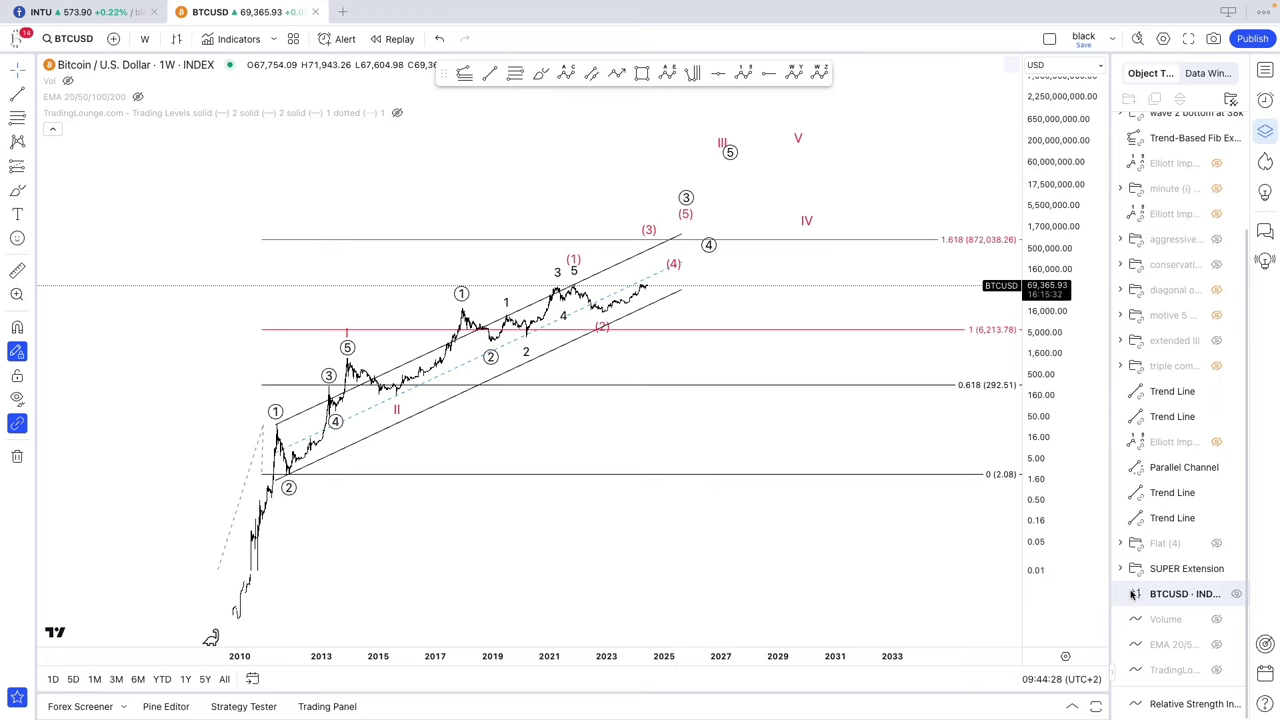
{"action": "left_click", "coordinate": [1217, 568]}
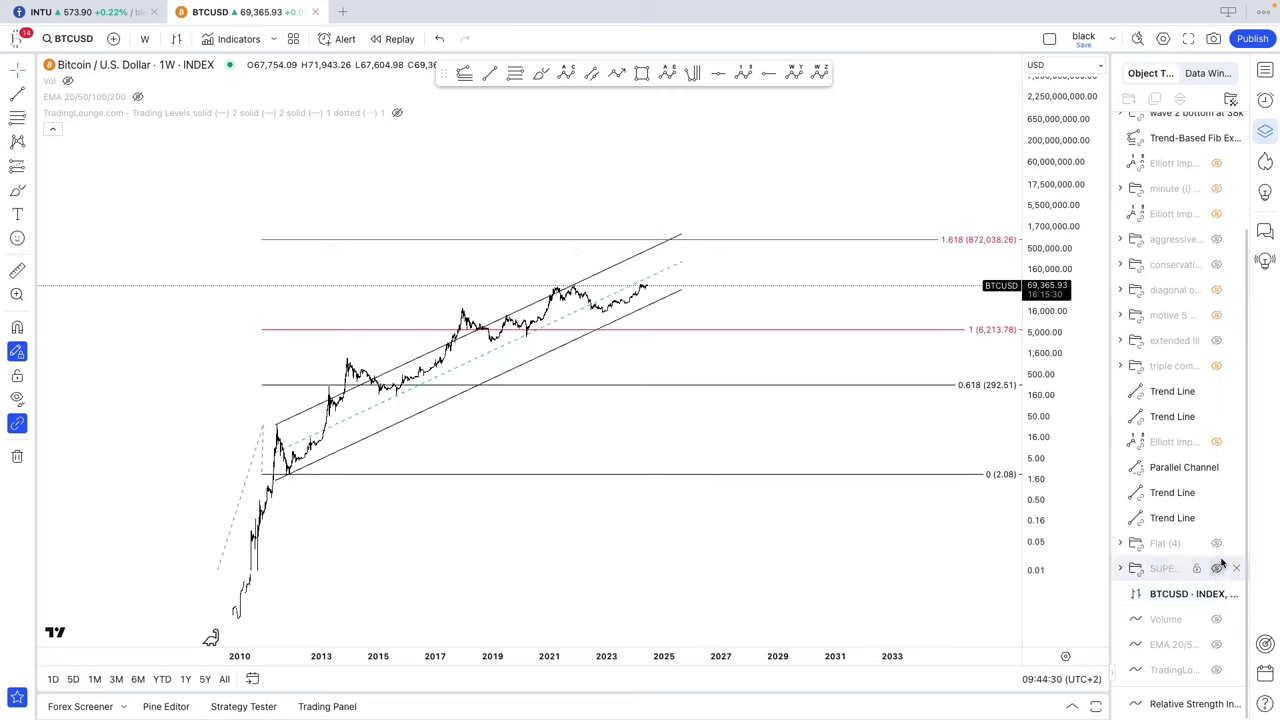
Show the Flat (4) wave count and shift its wave III, IV and V points to the right, placing V around 2027.
{"action": "left_click", "coordinate": [1217, 543]}
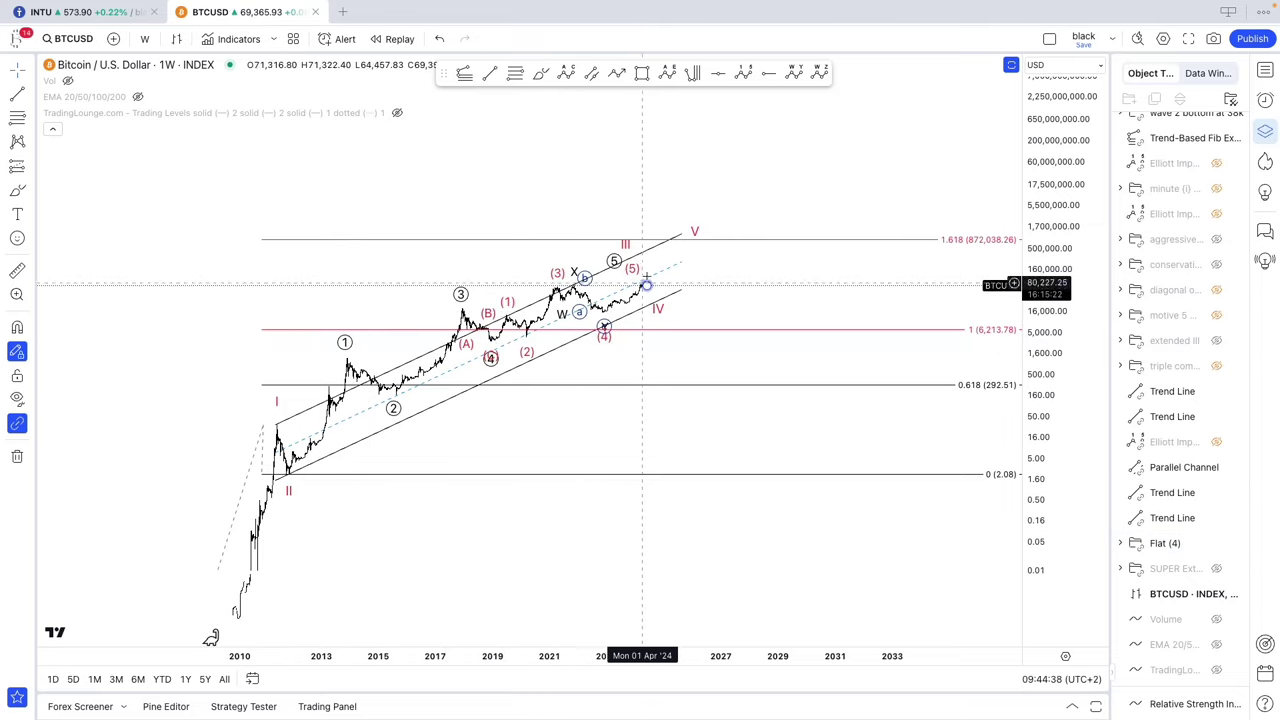
{"action": "left_click", "coordinate": [615, 244]}
{"action": "mouse_move", "coordinate": [615, 244]}
{"action": "left_mouse_down"}
{"action": "mouse_move", "coordinate": [701, 269]}
{"action": "mouse_move", "coordinate": [706, 248]}
{"action": "mouse_move", "coordinate": [736, 243]}
{"action": "left_mouse_up"}
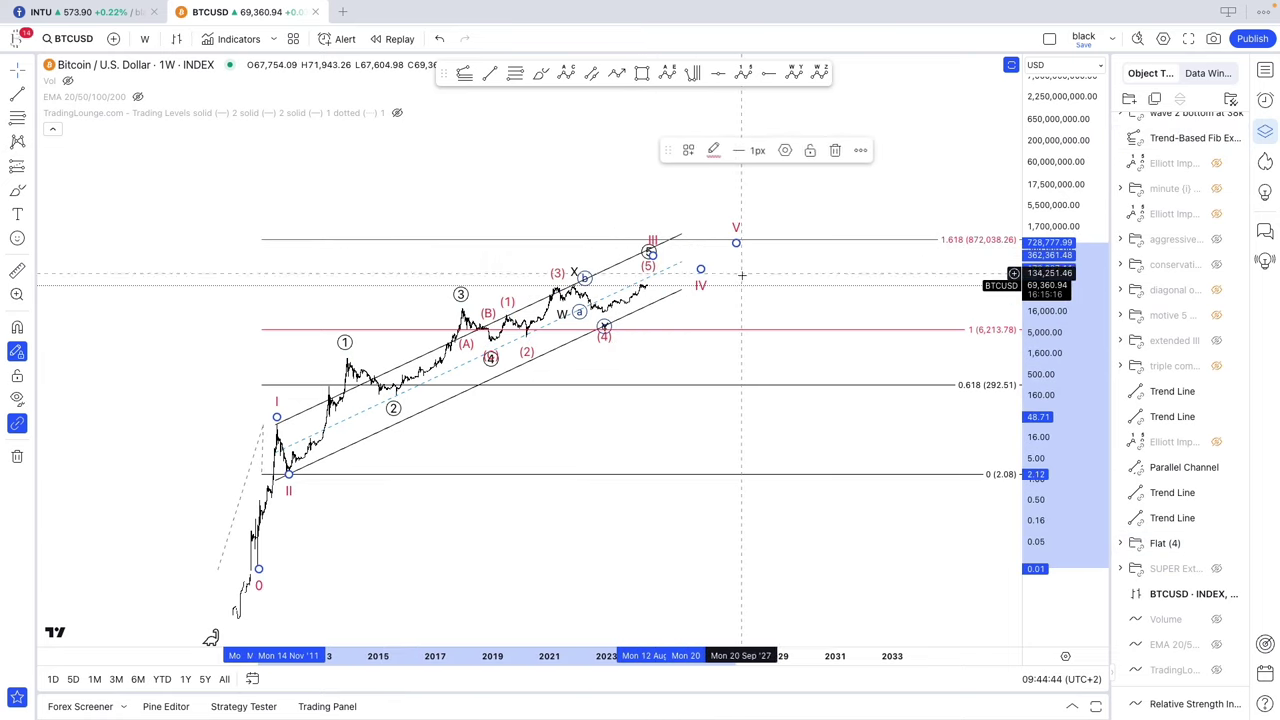
{"action": "left_click", "coordinate": [743, 317]}
{"action": "left_click_drag", "start_coordinate": [1029, 545], "coordinate": [1023, 431]}
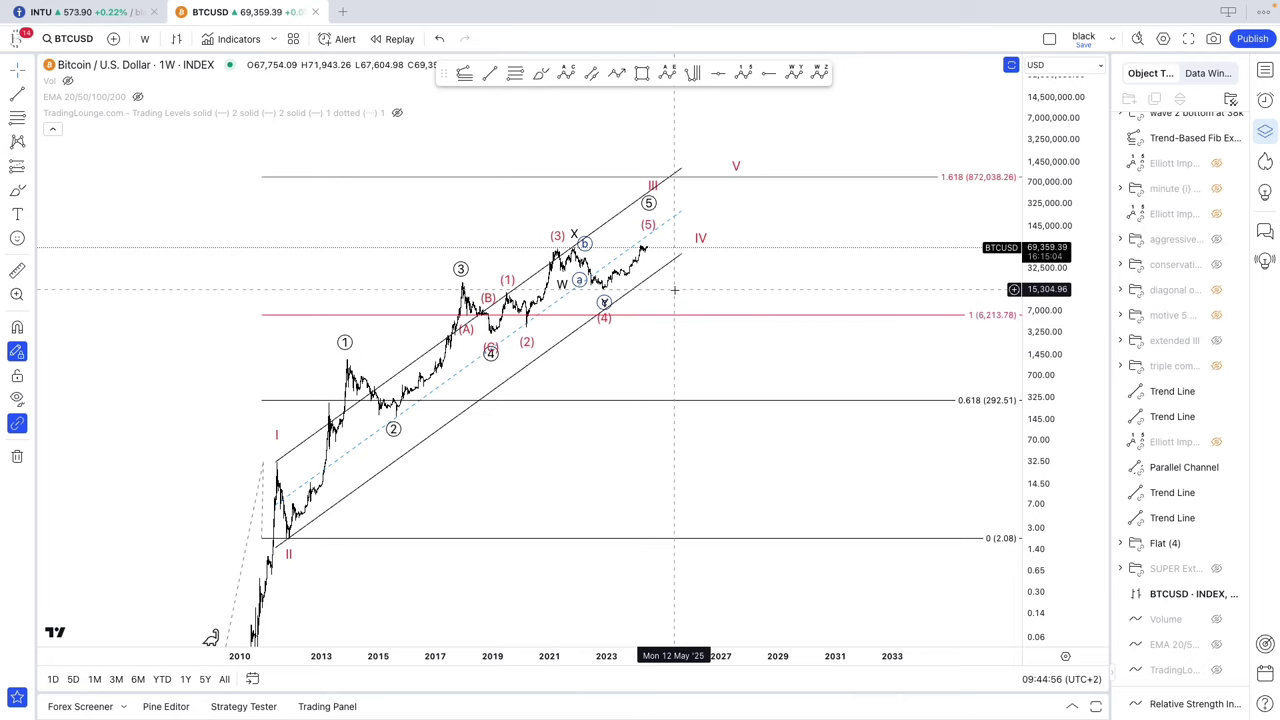
Reposition wave III on the upper channel line, wave IV on the lower line around April 2025, and wave V near the 1.618 level in late 2026.
{"action": "scroll", "coordinate": [668, 291], "scroll_direction": "up", "scroll_amount": 3}
{"action": "left_click_drag", "start_coordinate": [578, 352], "coordinate": [900, 340]}
{"action": "scroll", "coordinate": [897, 340], "scroll_direction": "up", "scroll_amount": 5}
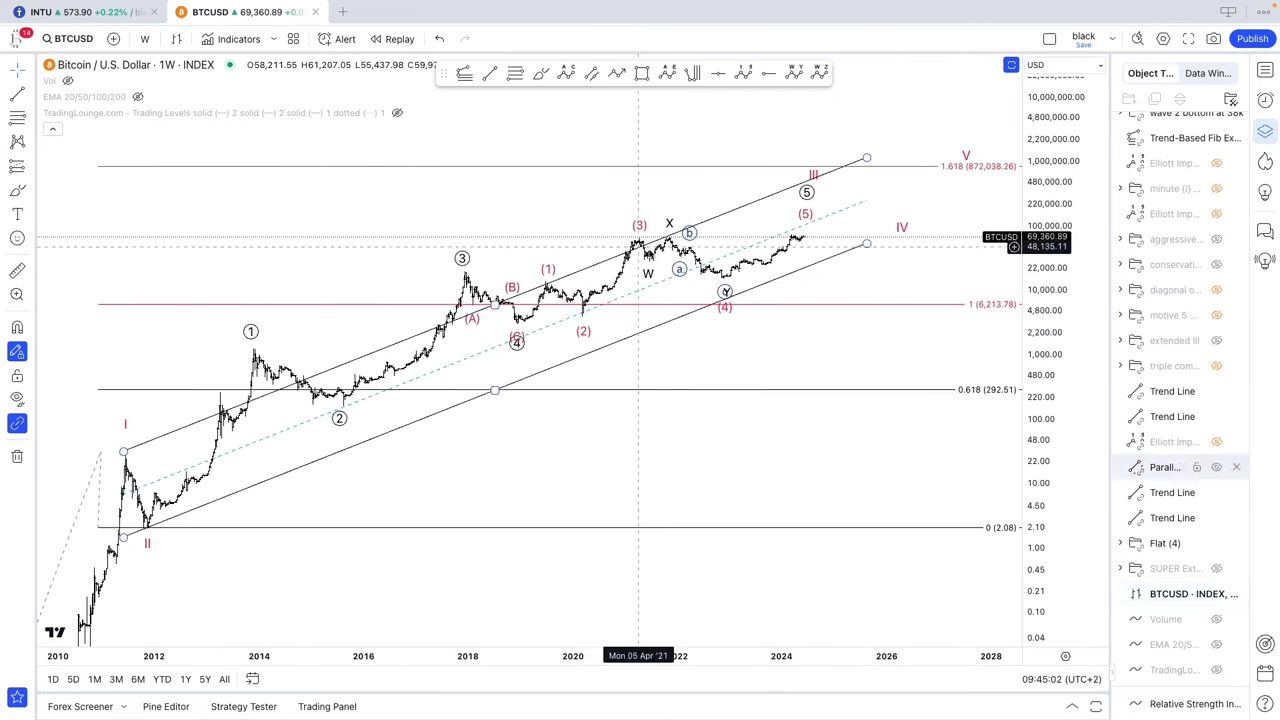
{"action": "left_click_drag", "start_coordinate": [820, 177], "coordinate": [812, 182]}
{"action": "left_click_drag", "start_coordinate": [903, 228], "coordinate": [848, 261]}
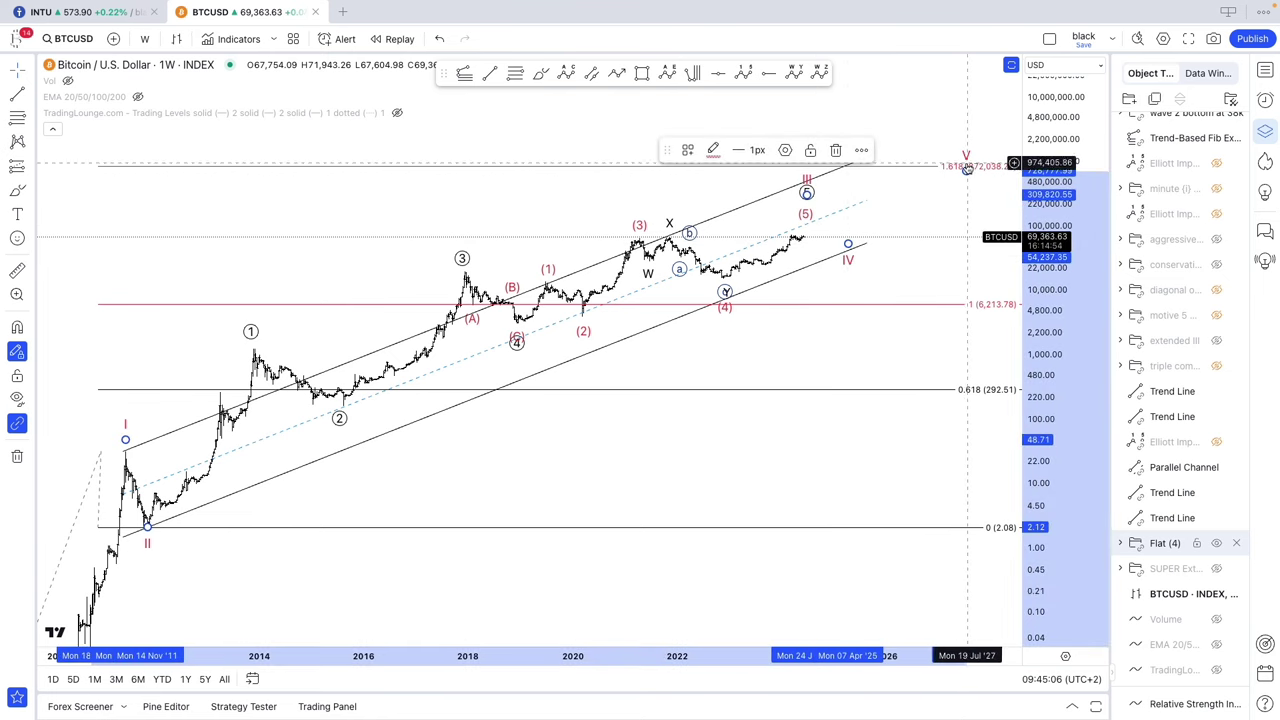
{"action": "left_click_drag", "start_coordinate": [966, 167], "coordinate": [932, 174]}
{"action": "left_click", "coordinate": [930, 217]}
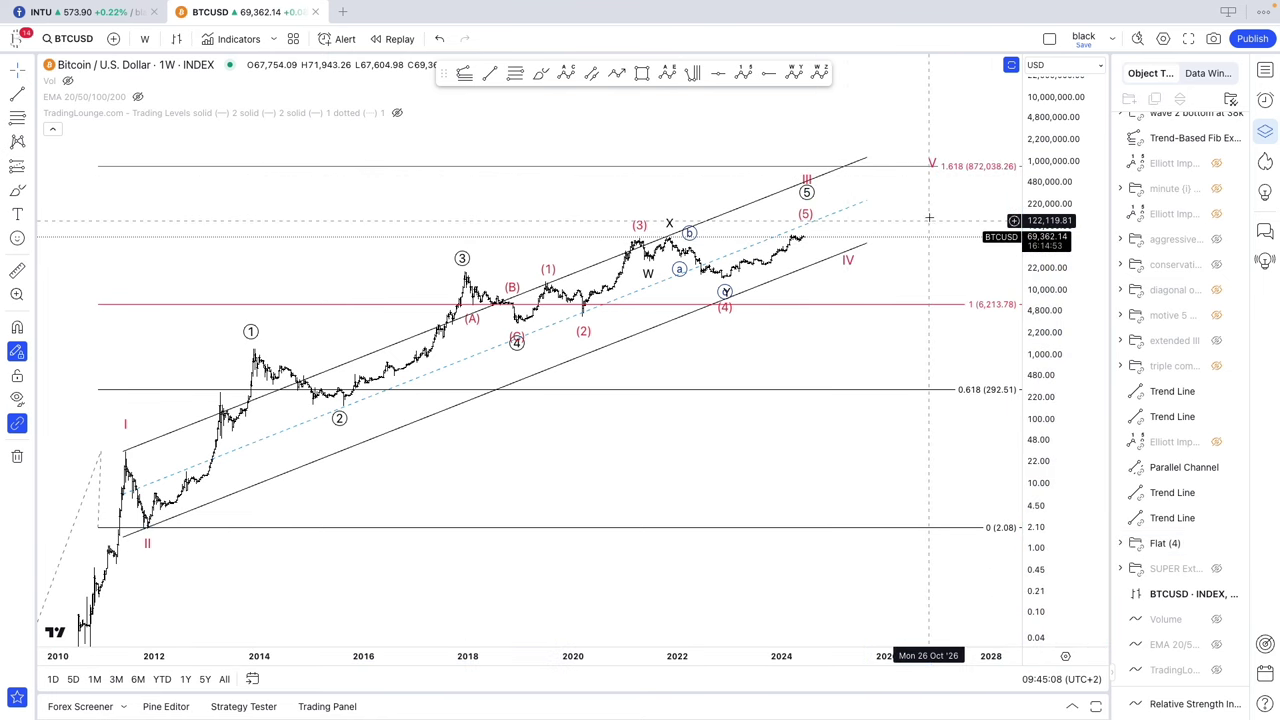
{"action": "scroll", "coordinate": [950, 280], "scroll_direction": "up", "scroll_amount": 5}
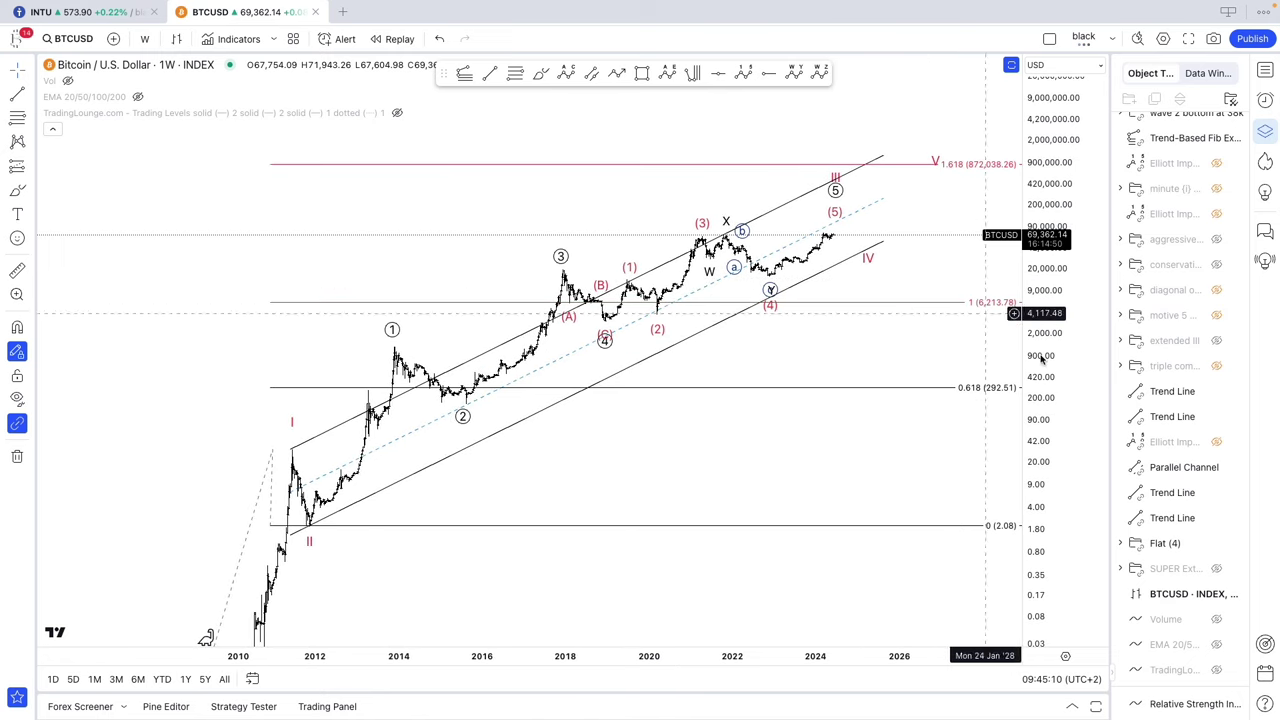
Hide the Flat (4) wave count and show the extended III count again.
{"action": "left_click", "coordinate": [1216, 543]}
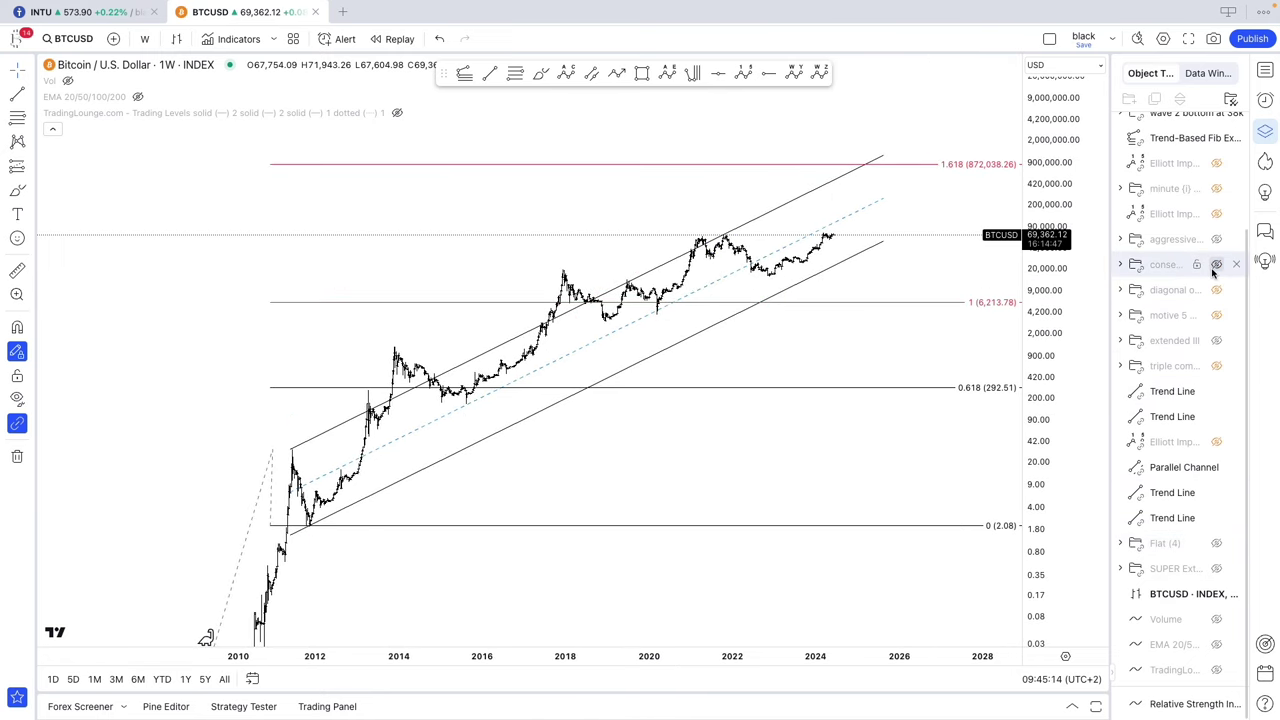
{"action": "left_click", "coordinate": [1216, 238]}
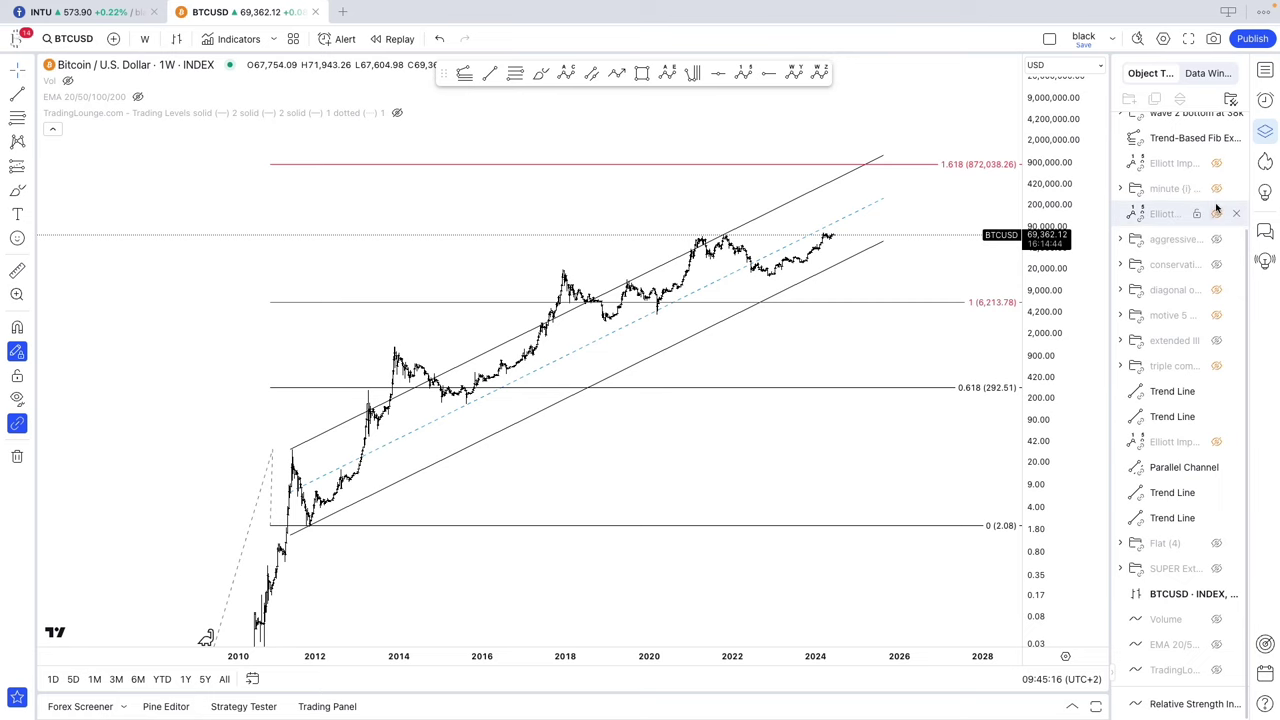
{"action": "left_click", "coordinate": [1217, 342]}
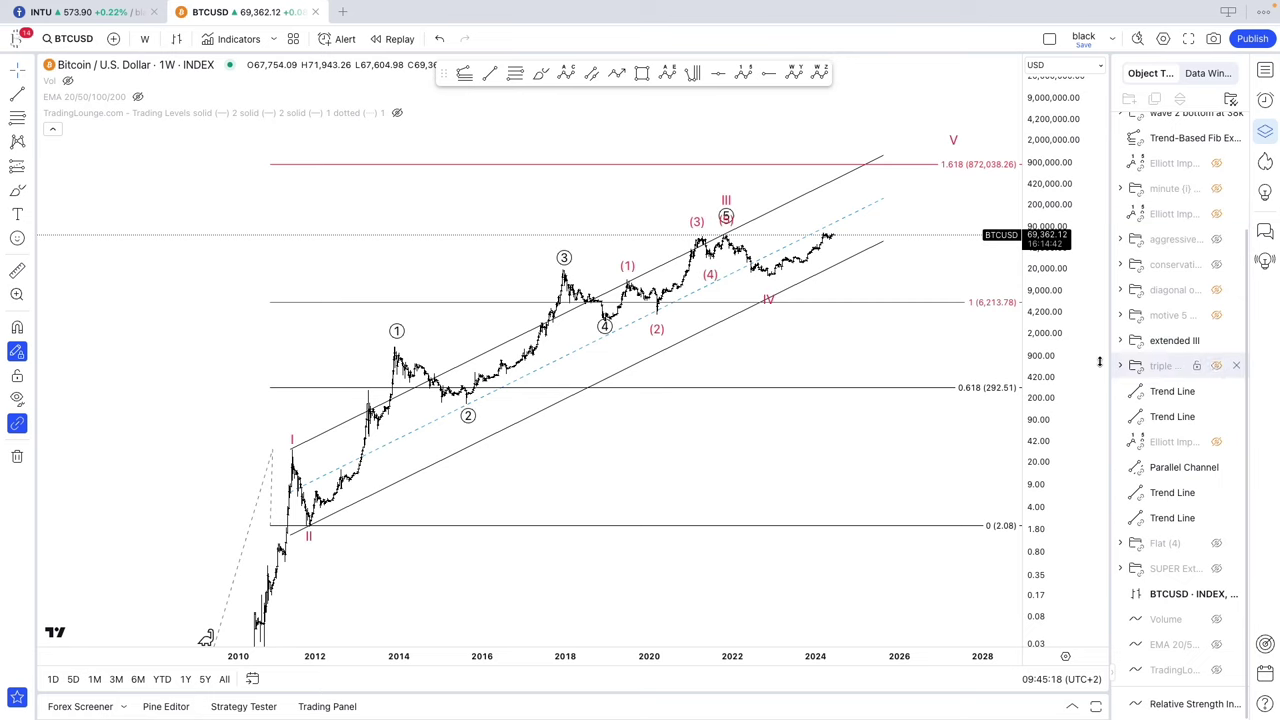
Switch the chart interval to 4 hours, close the side panel, and fit the price scale to the visible bars.
{"action": "left_click", "coordinate": [143, 42]}
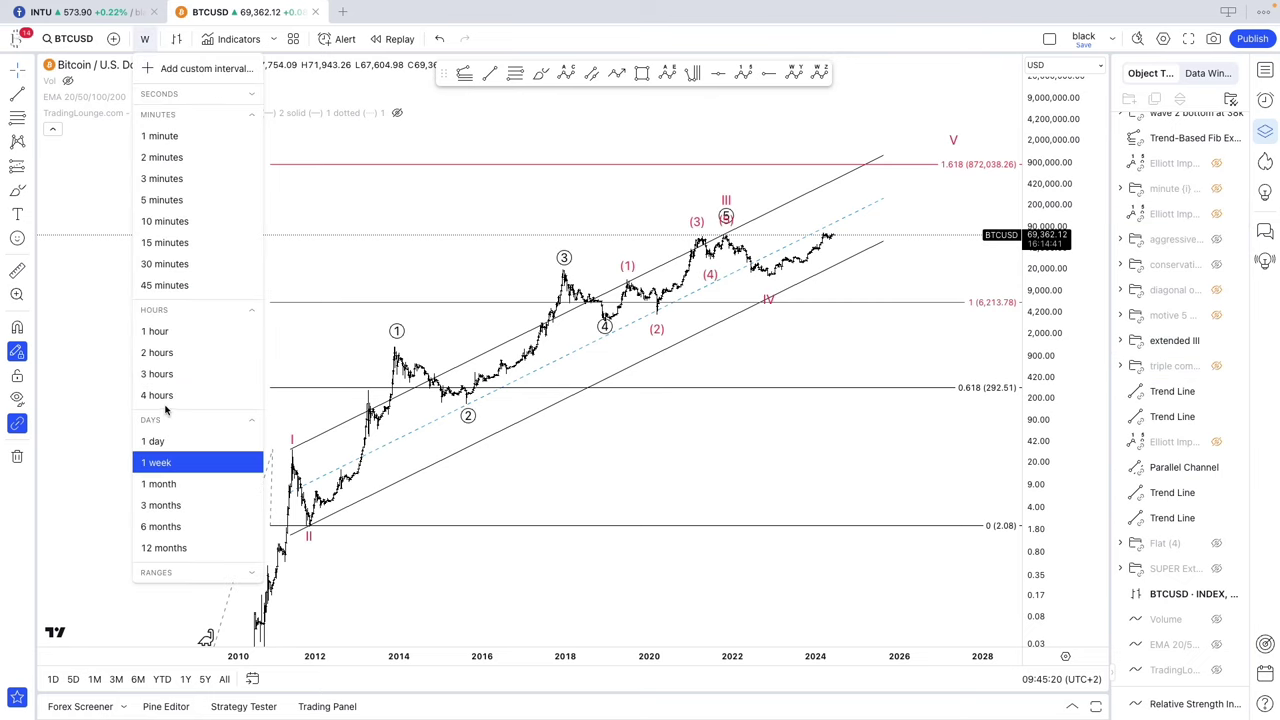
{"action": "left_click", "coordinate": [152, 396]}
{"action": "left_click", "coordinate": [1090, 47]}
{"action": "left_click", "coordinate": [1265, 71]}
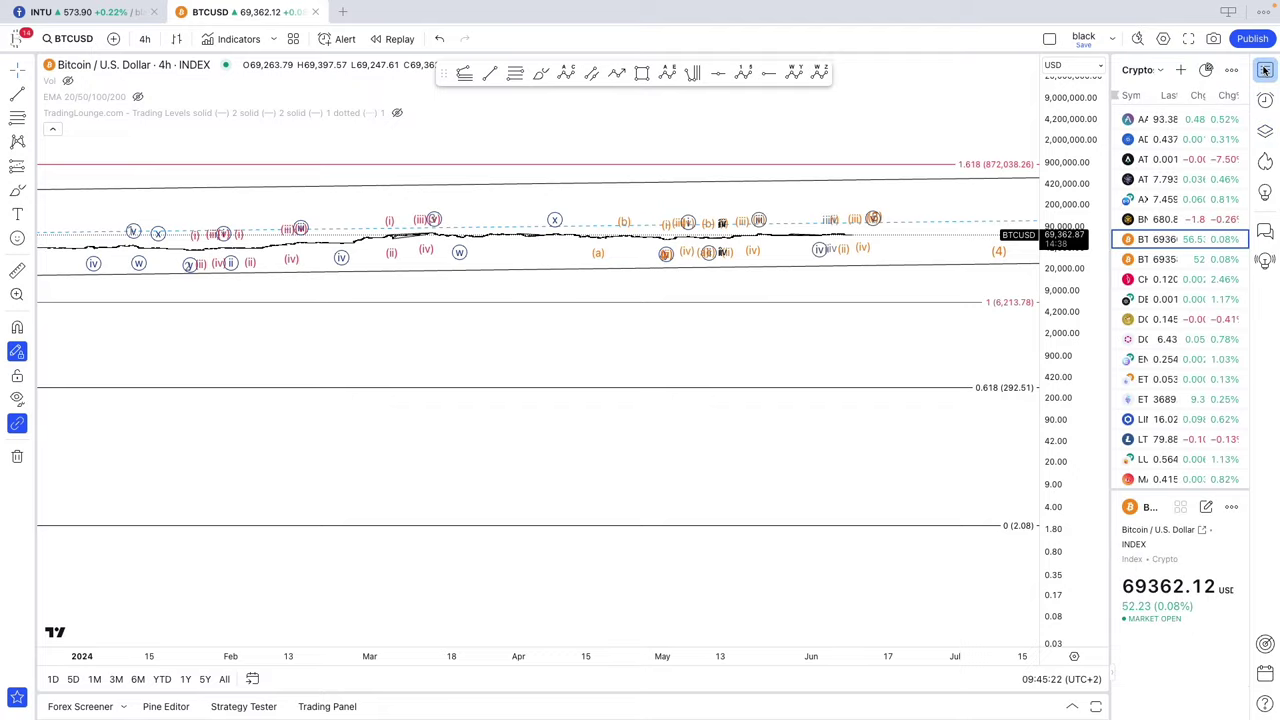
{"action": "left_click", "coordinate": [1265, 71]}
{"action": "left_click", "coordinate": [1206, 638]}
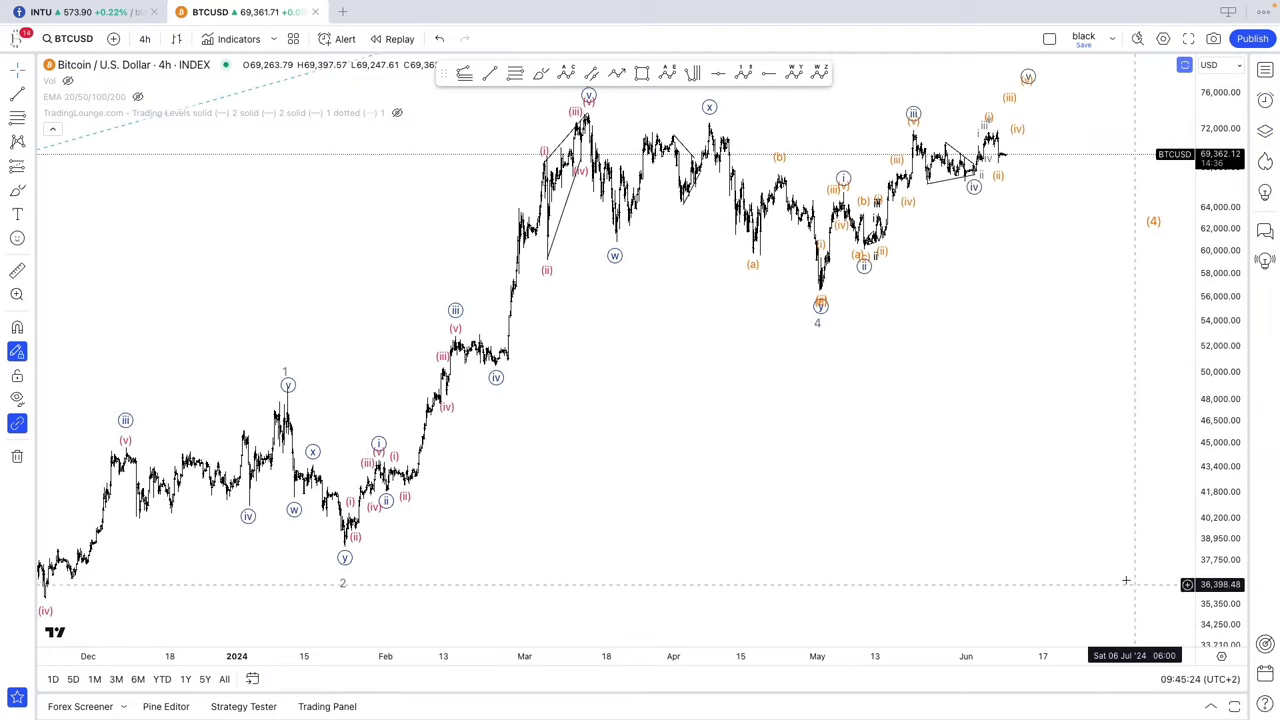
Draw a path with an arrow tracing the waves from the (C) low in late 2022 through 1 to 5 and down to wave (2).
{"action": "scroll", "coordinate": [1128, 581], "scroll_direction": "down", "scroll_amount": 8}
{"action": "scroll", "coordinate": [1057, 543], "scroll_direction": "left", "scroll_amount": 5}
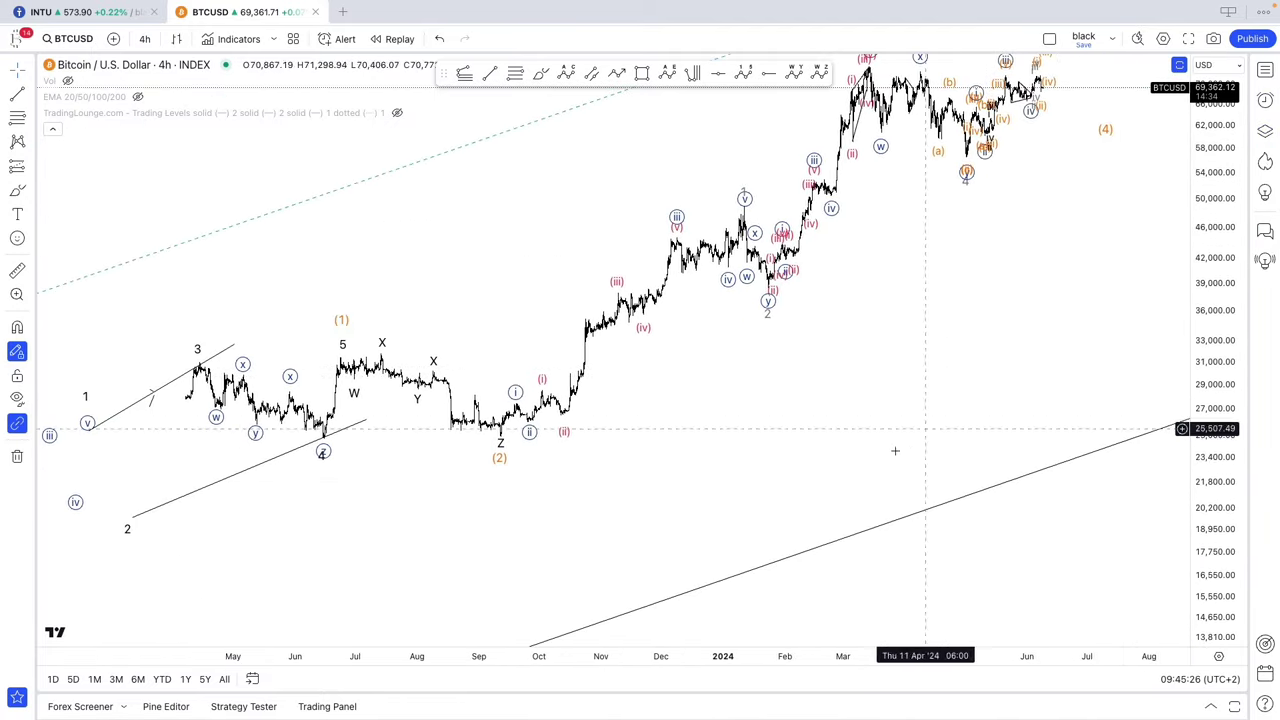
{"action": "scroll", "coordinate": [962, 434], "scroll_direction": "right", "scroll_amount": 3}
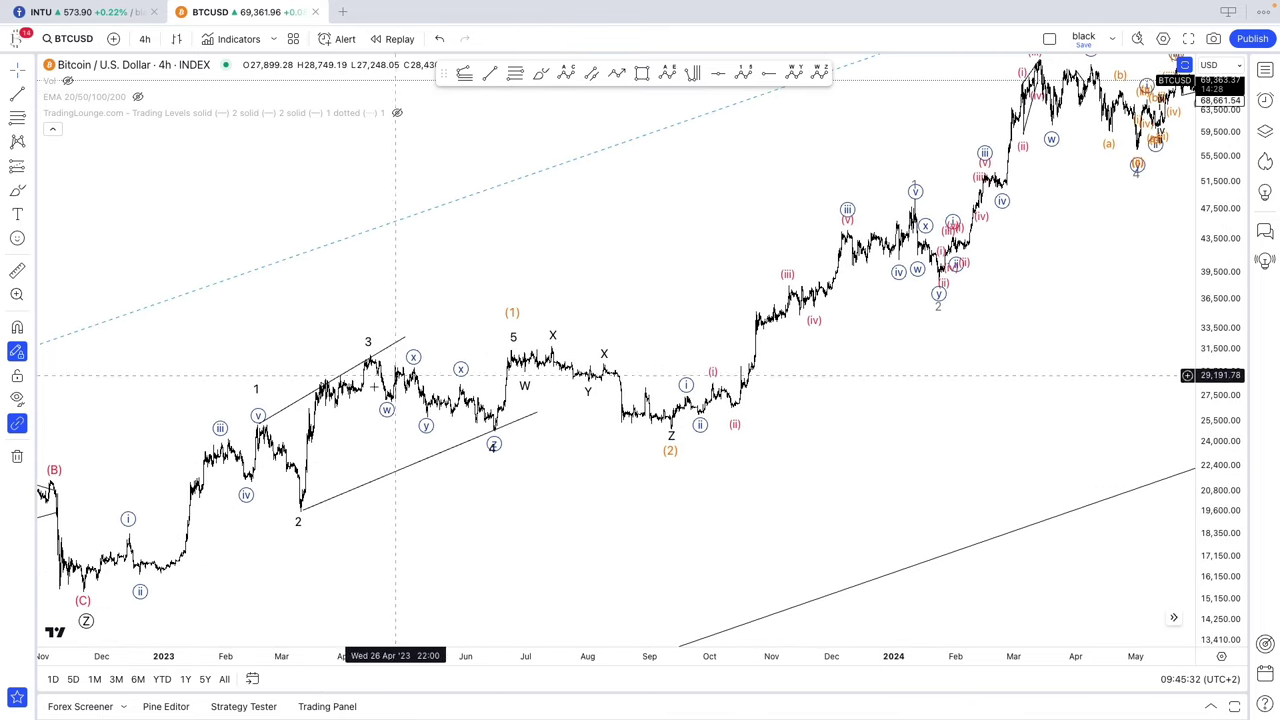
{"action": "left_click", "coordinate": [613, 74]}
{"action": "left_click", "coordinate": [83, 598]}
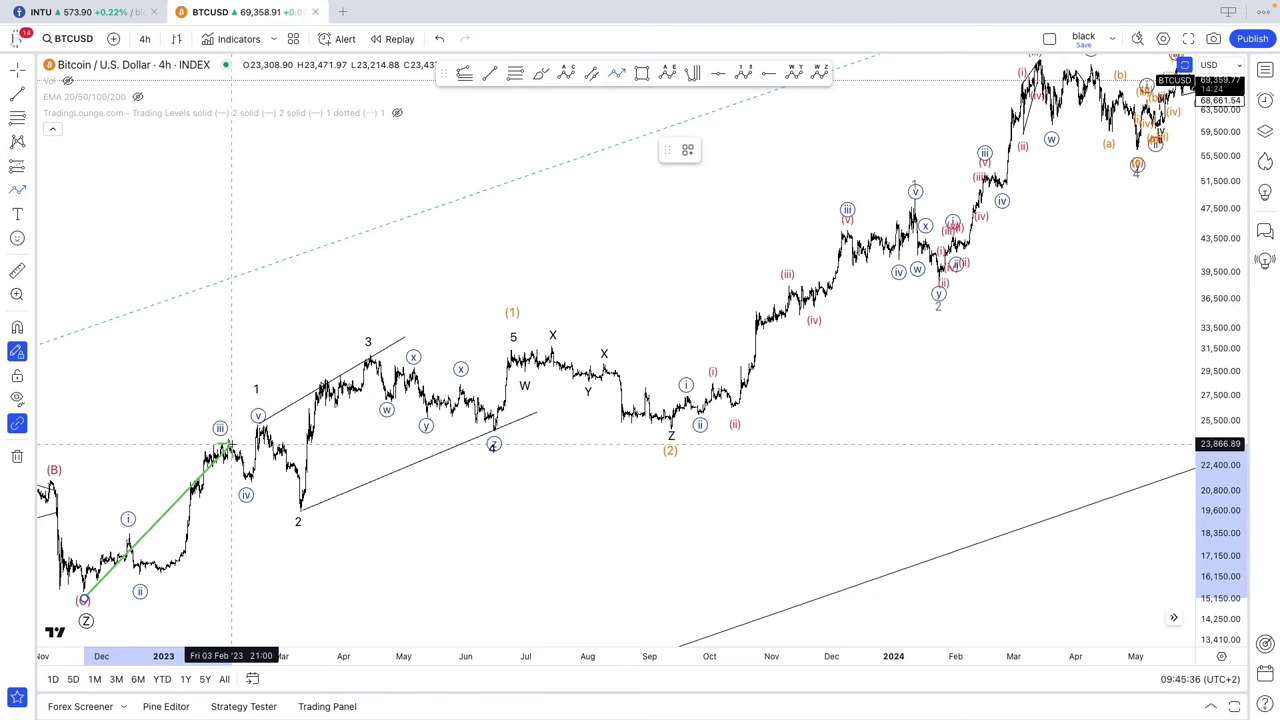
{"action": "left_click", "coordinate": [129, 518]}
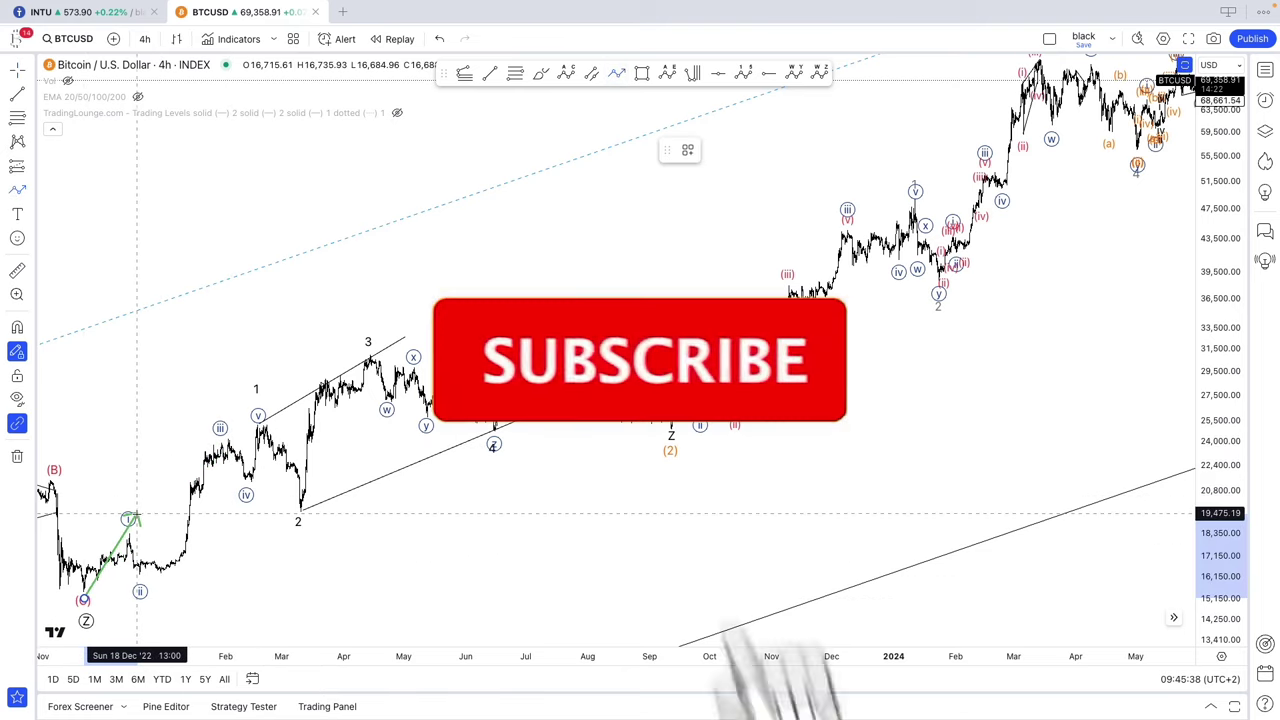
{"action": "left_click", "coordinate": [143, 569]}
{"action": "left_click", "coordinate": [230, 429]}
{"action": "left_click", "coordinate": [294, 508]}
{"action": "left_click", "coordinate": [371, 352]}
{"action": "left_click", "coordinate": [491, 440]}
{"action": "left_click", "coordinate": [670, 437]}
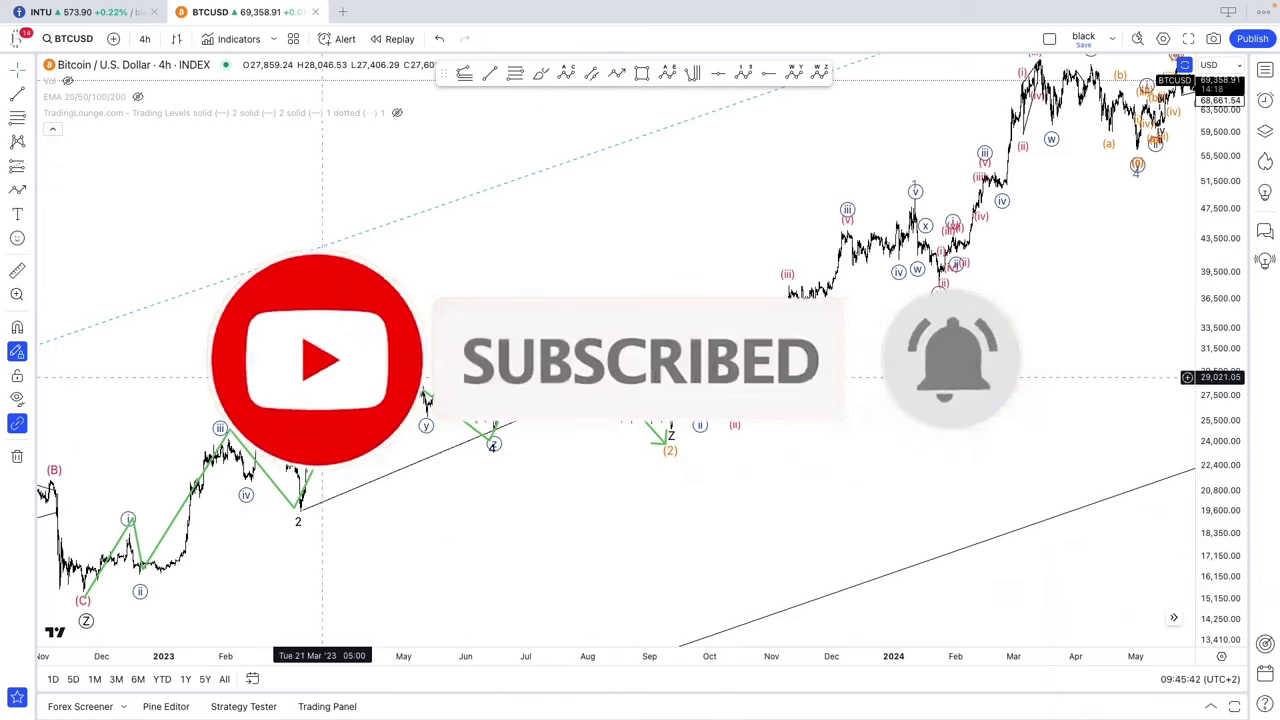
Handwrite a 1 above the wave 3 high and a 2 below the wave (2) low with the Brush.
{"action": "left_click_drag", "start_coordinate": [350, 311], "coordinate": [408, 322]}
{"action": "left_click_drag", "start_coordinate": [678, 490], "coordinate": [727, 520]}
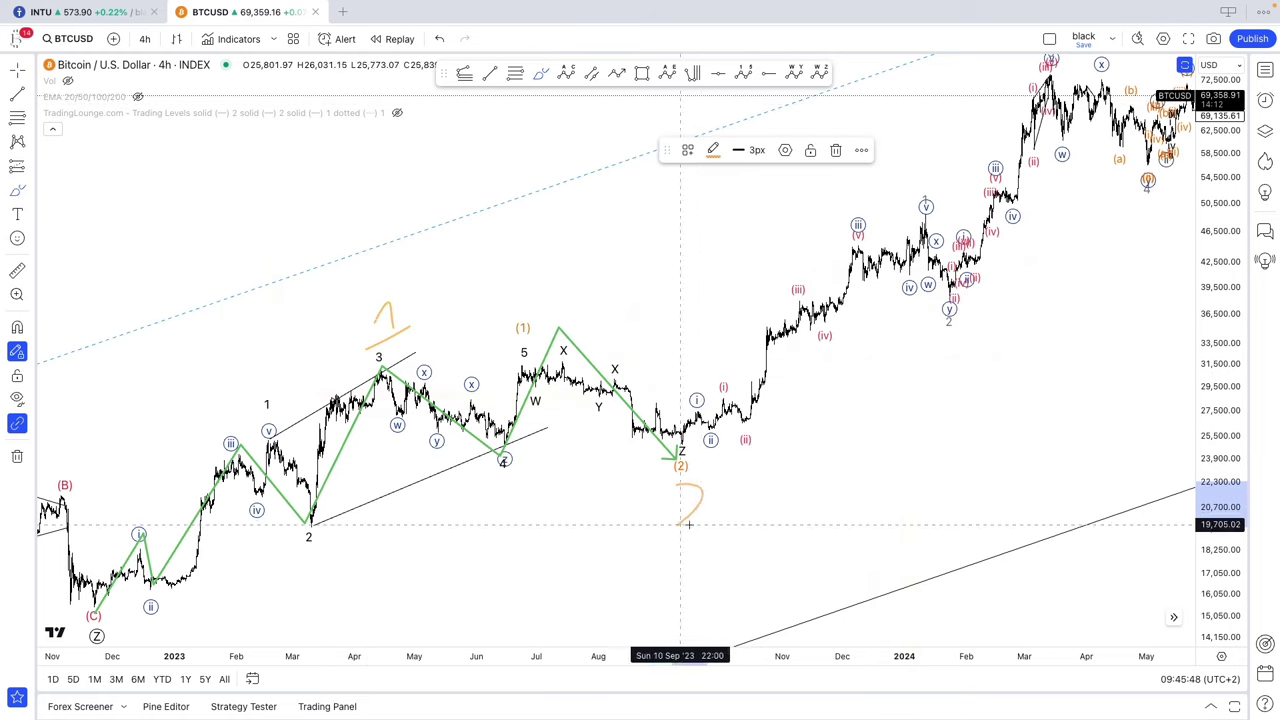
{"action": "left_click_drag", "start_coordinate": [684, 436], "coordinate": [1050, 72]}
Undo the handwritten brush marks and the green path, leaving the recent rally after wave (2) in view.
{"action": "key", "text": "super+z"}
{"action": "key", "text": "super+z"}
{"action": "key", "text": "super+z"}
{"action": "key", "text": "super+z"}
{"action": "key", "text": "super+z"}
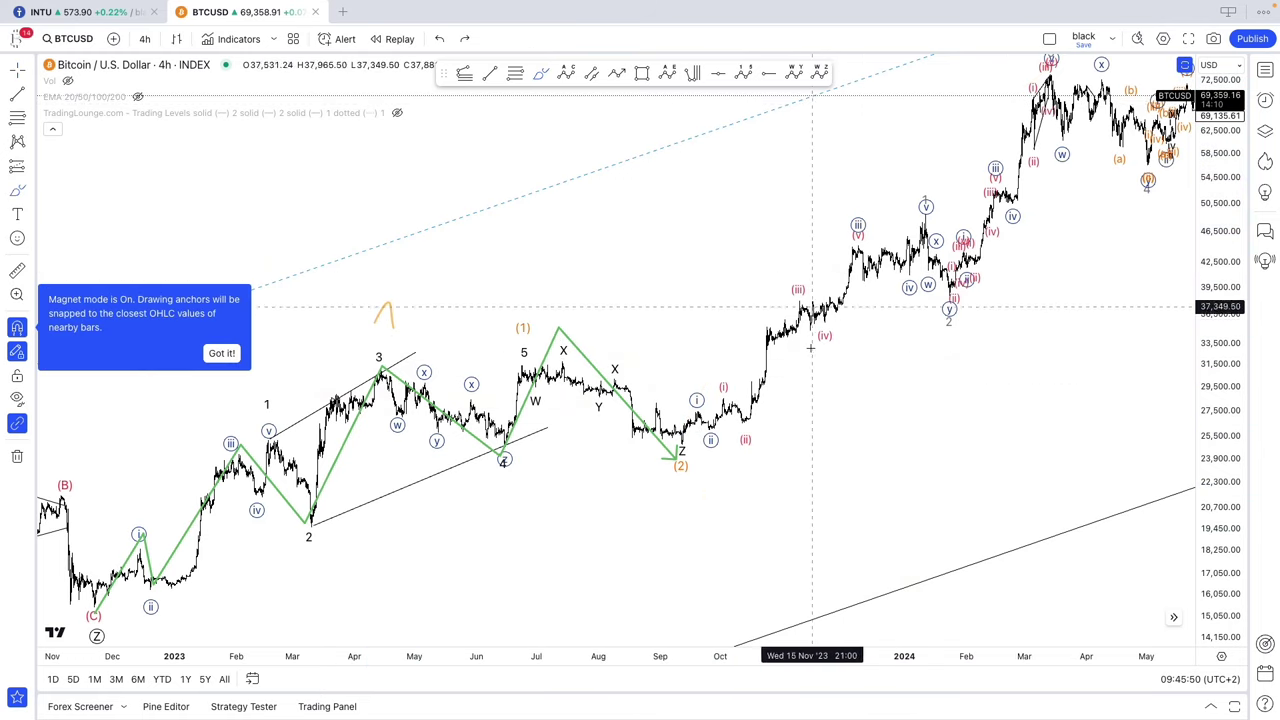
{"action": "key", "text": "super+z"}
{"action": "key", "text": "super+z"}
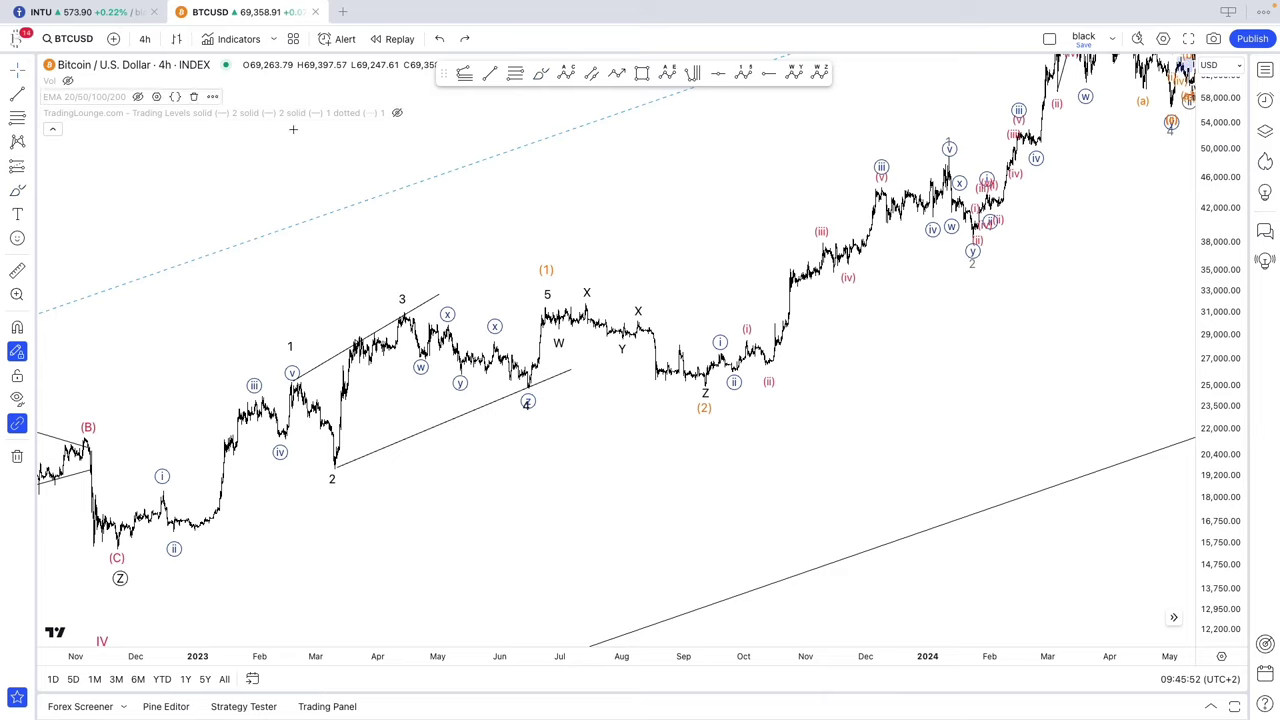
{"action": "left_click_drag", "start_coordinate": [674, 191], "coordinate": [300, 330]}
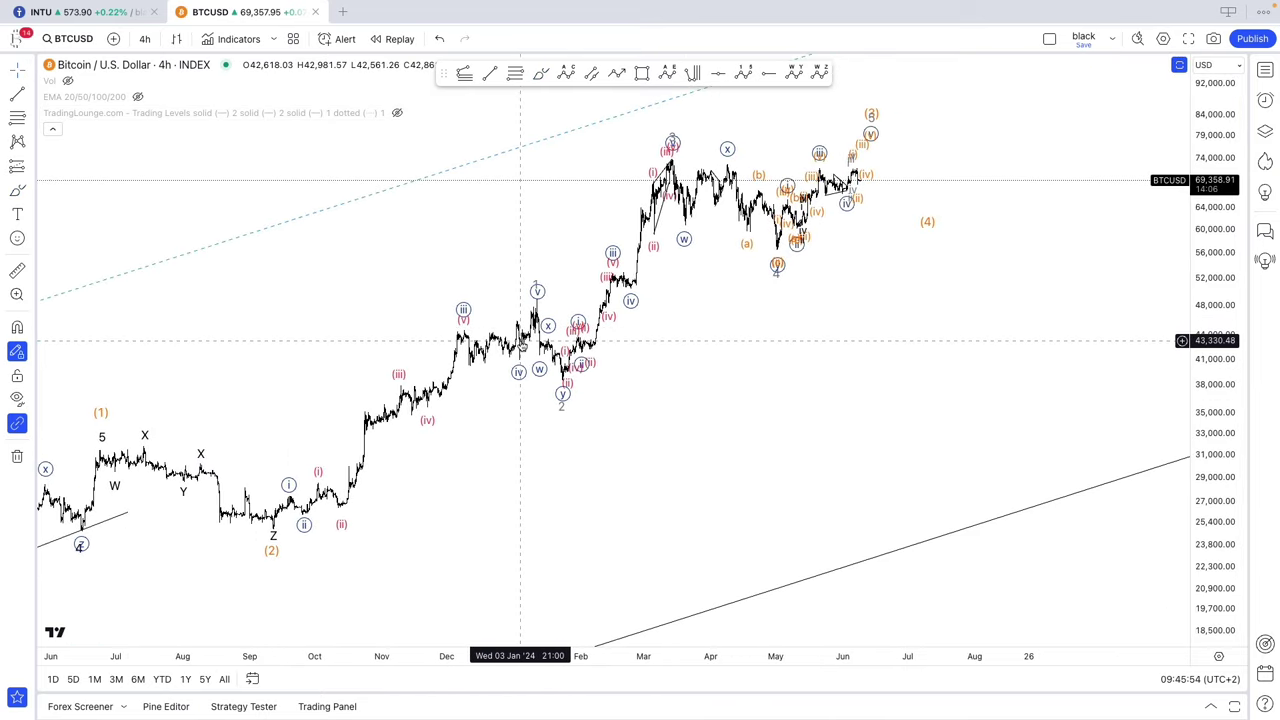
Turn off the Days visibility of the small impulse count just after circled wave iv.
{"action": "double_click", "coordinate": [848, 170]}
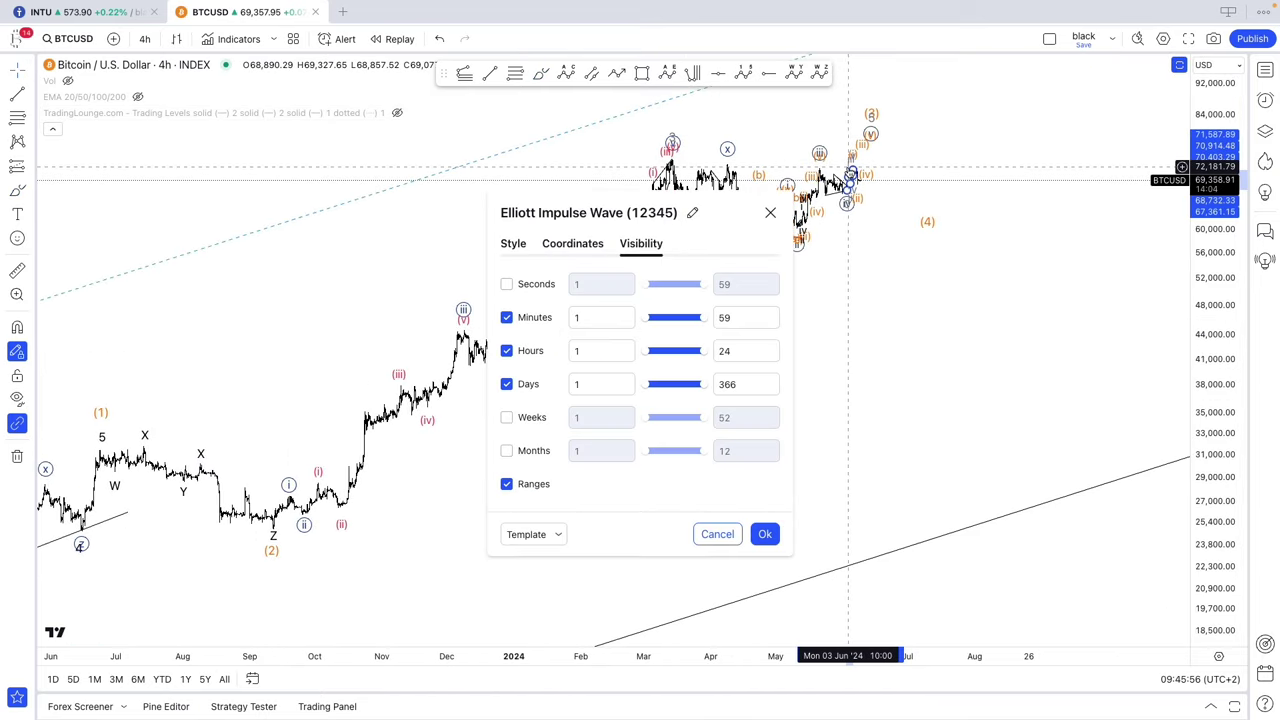
{"action": "left_click", "coordinate": [506, 385]}
{"action": "left_click", "coordinate": [770, 538]}
{"action": "left_click_drag", "start_coordinate": [821, 425], "coordinate": [907, 443]}
{"action": "left_click_drag", "start_coordinate": [1221, 442], "coordinate": [1221, 428]}
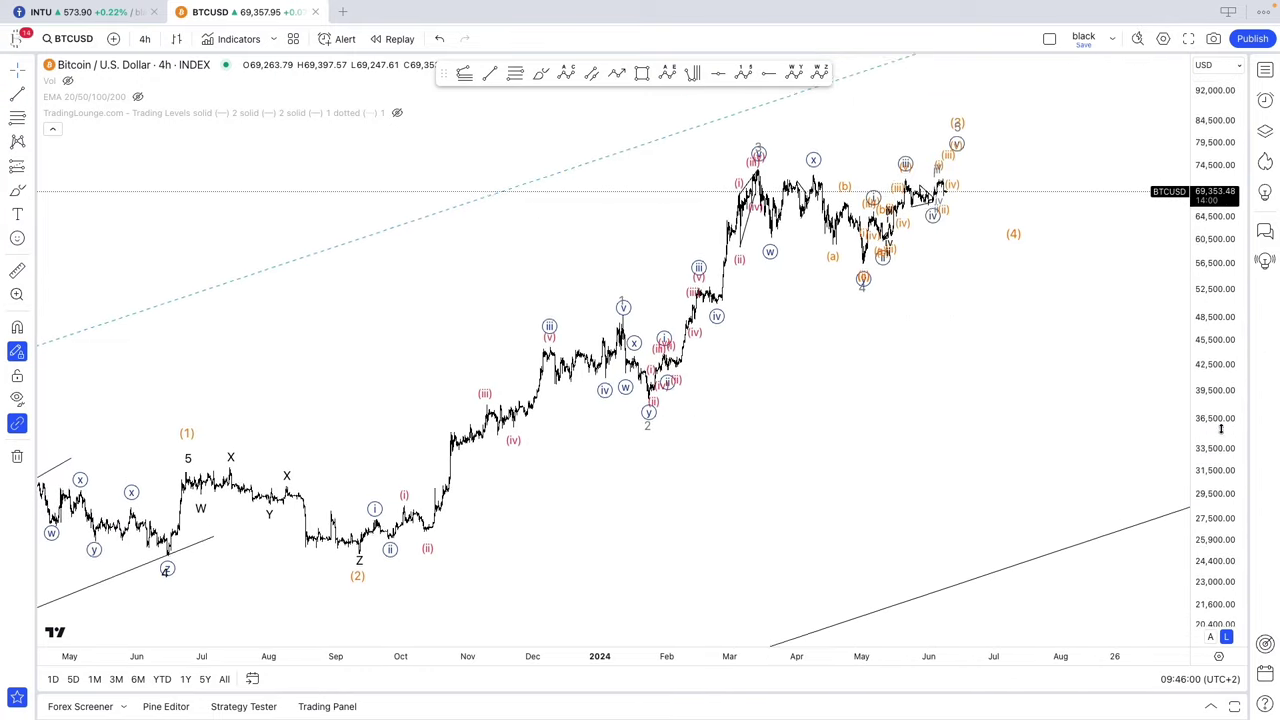
Move the gray 3 label above the March 2024 high and the gray 4 label below the May low, clear of the overlapping labels.
{"action": "scroll", "coordinate": [1004, 460], "scroll_direction": "left", "scroll_amount": 2}
{"action": "scroll", "coordinate": [1004, 460], "scroll_direction": "left", "scroll_amount": 4}
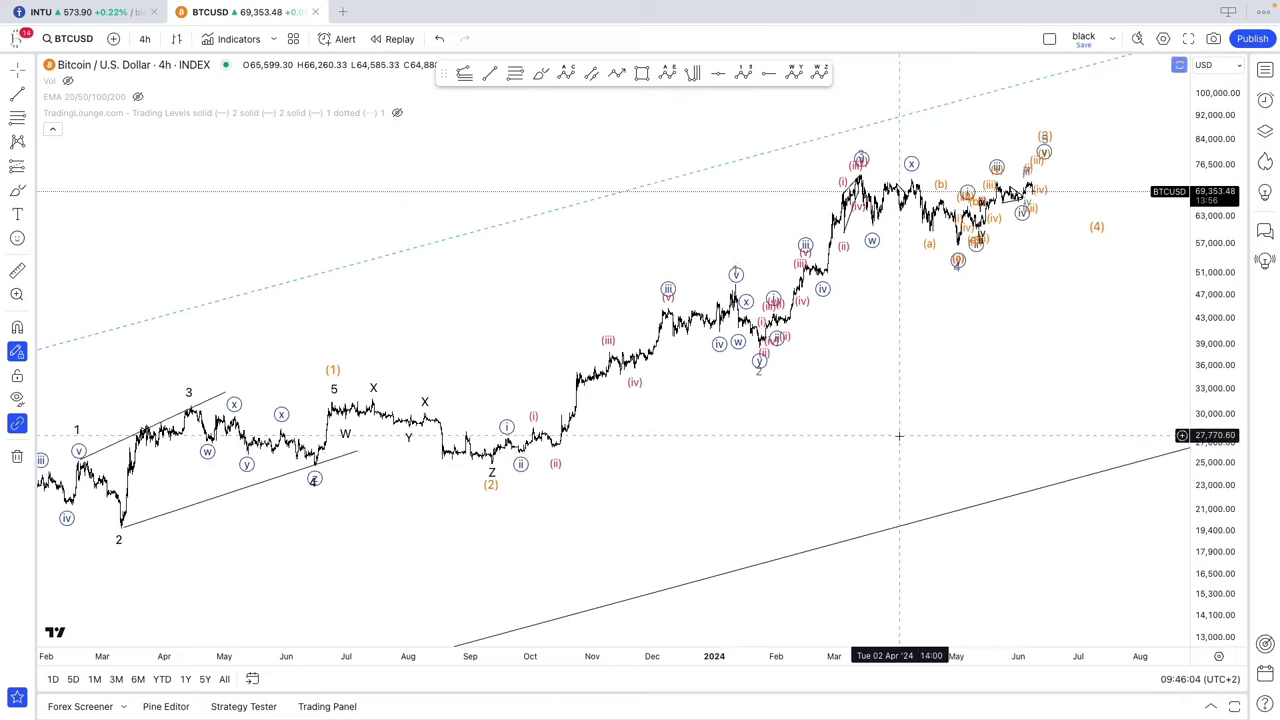
{"action": "left_click", "coordinate": [855, 175]}
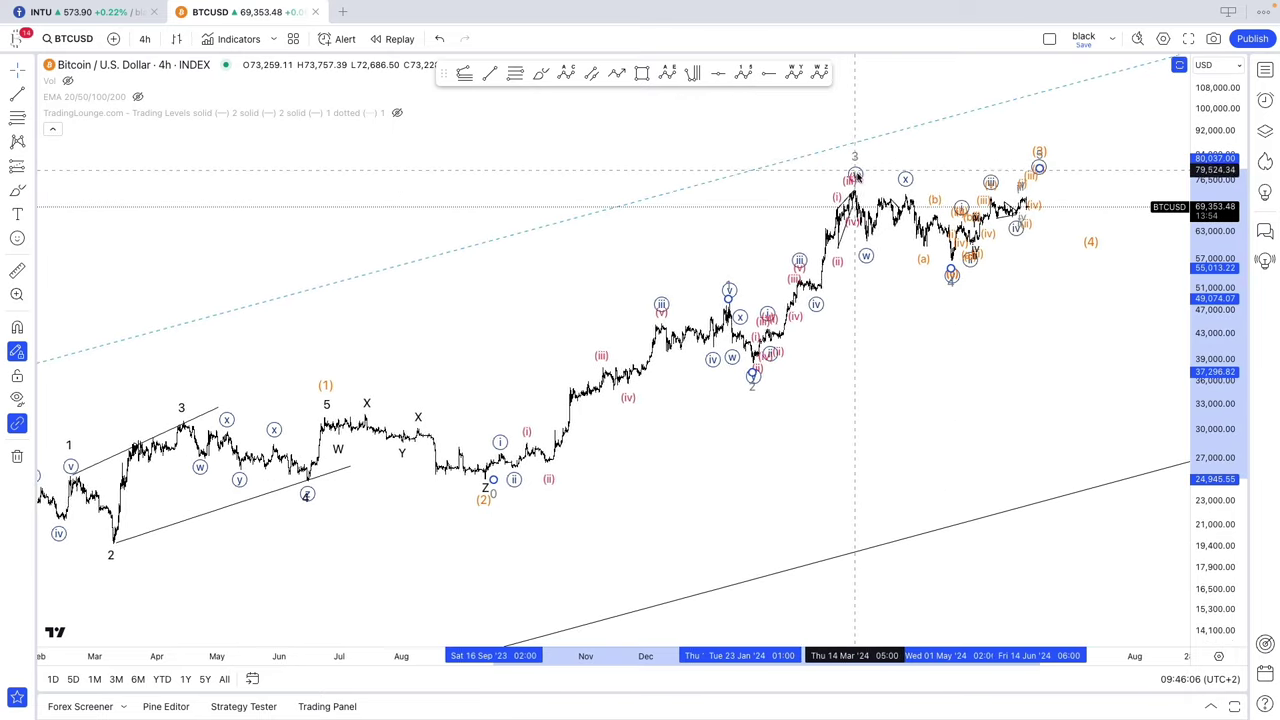
{"action": "mouse_move", "coordinate": [950, 279]}
{"action": "left_mouse_down"}
{"action": "mouse_move", "coordinate": [951, 294]}
{"action": "mouse_move", "coordinate": [952, 277]}
{"action": "left_mouse_up"}
{"action": "left_click", "coordinate": [909, 330]}
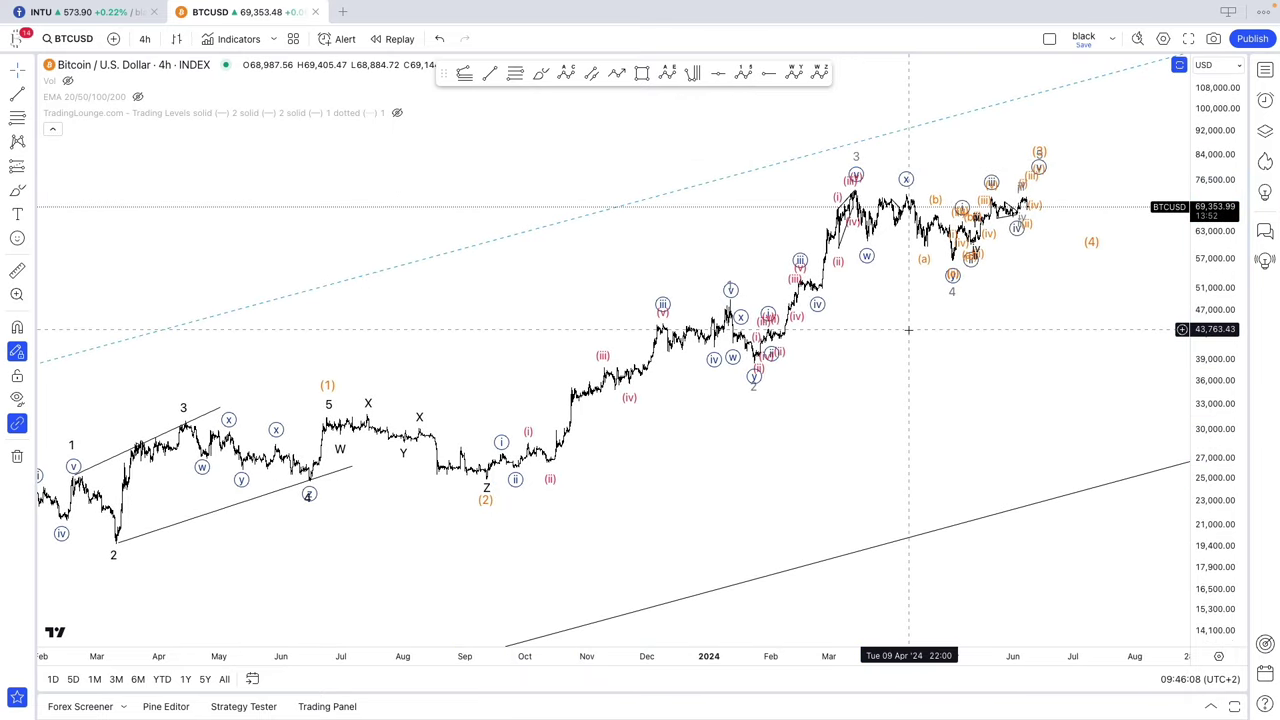
Draw a trend-based Fibonacci extension from about 24,879 near the wave (2) low to 48,972 and back to 38,623.
{"action": "scroll", "coordinate": [547, 457], "scroll_direction": "left", "scroll_amount": 1}
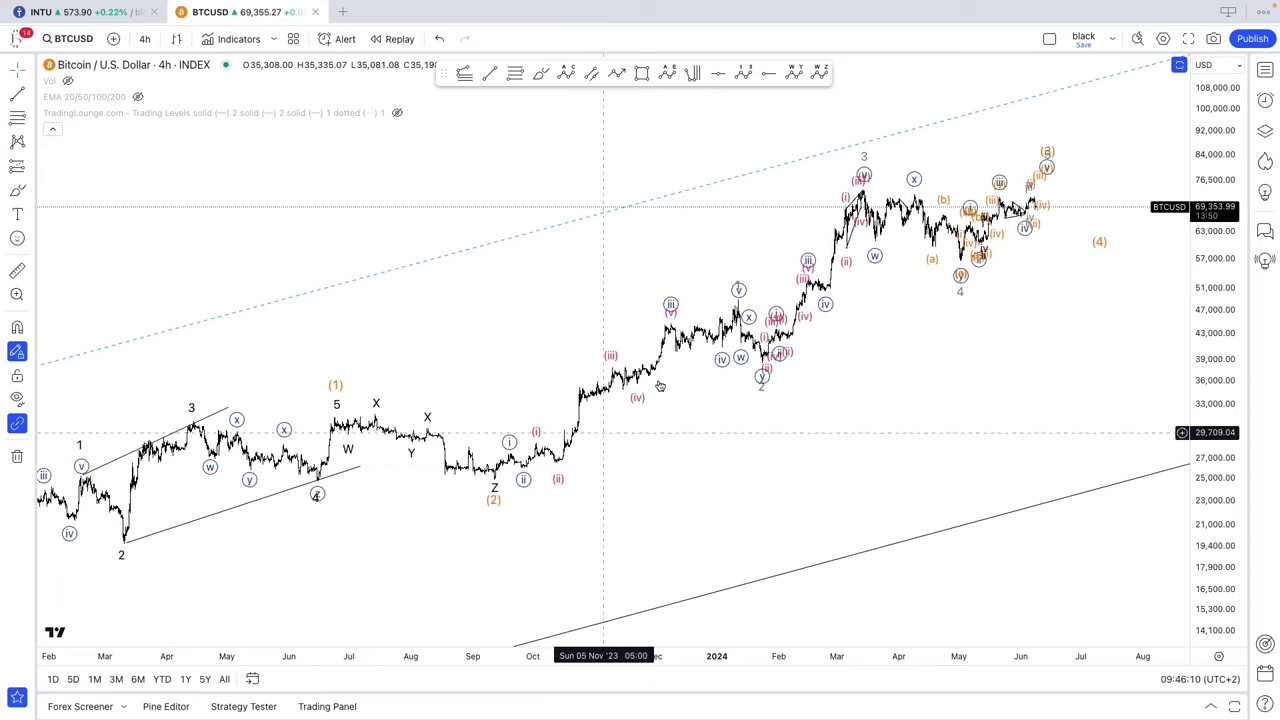
{"action": "scroll", "coordinate": [1097, 131], "scroll_direction": "up", "scroll_amount": 1}
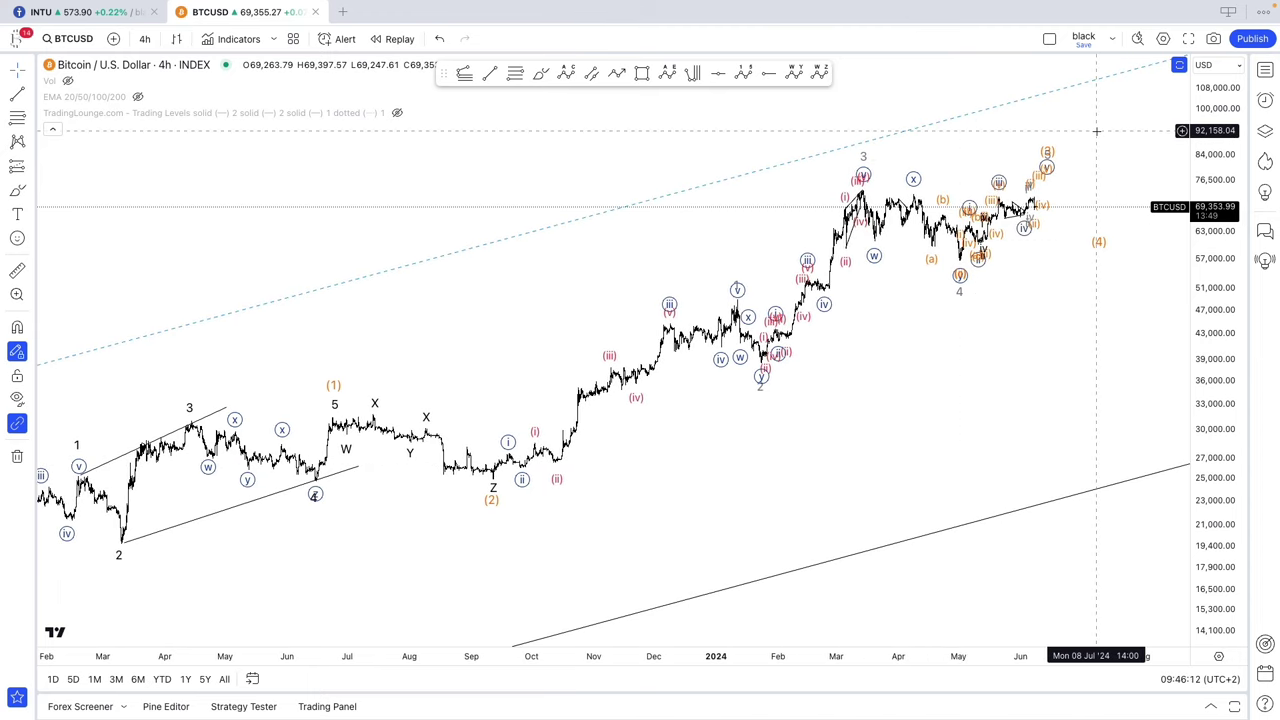
{"action": "left_click", "coordinate": [465, 74]}
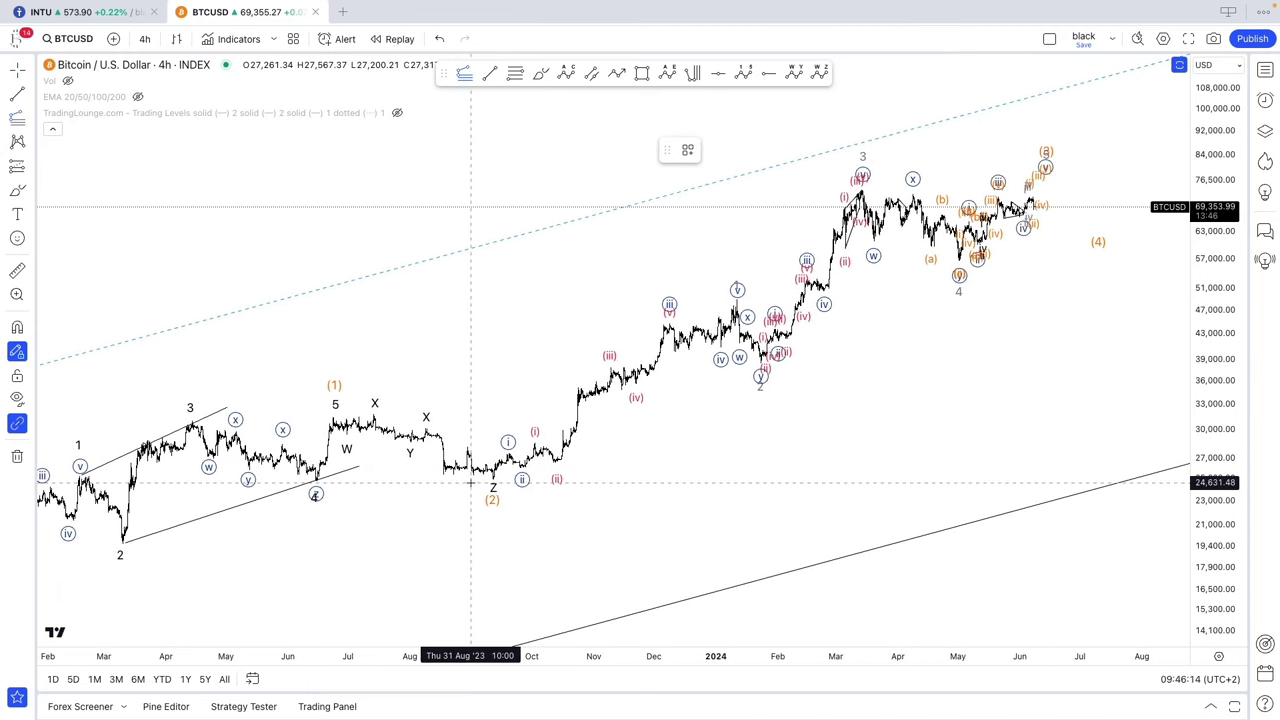
{"action": "left_click", "coordinate": [470, 480]}
{"action": "left_click", "coordinate": [607, 300]}
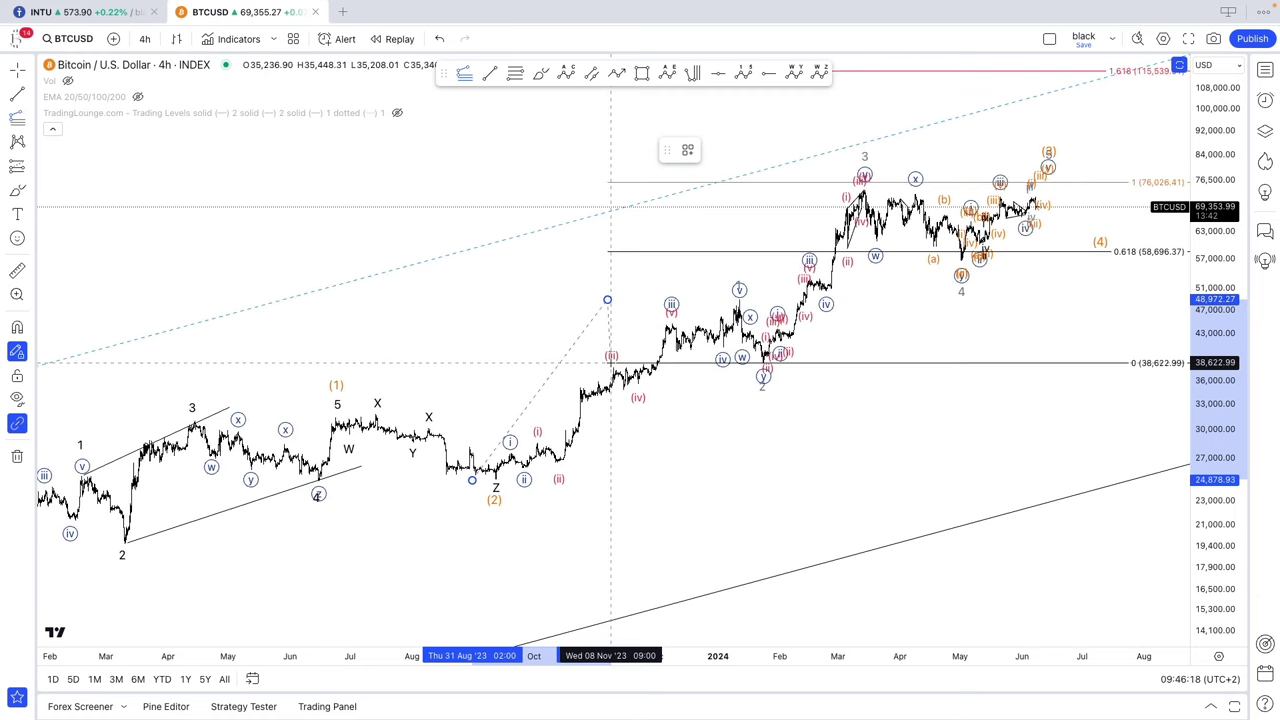
{"action": "left_click", "coordinate": [610, 362]}
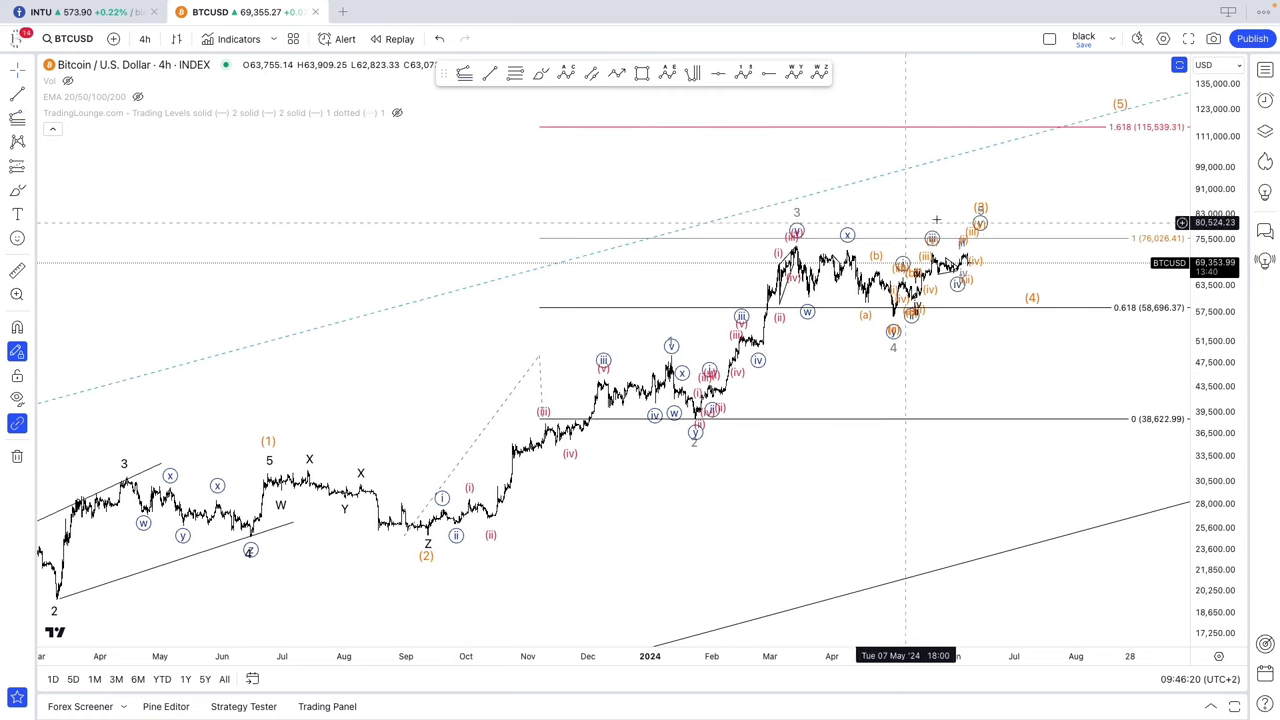
Separate the overlapping wave labels by moving circled v and the gray 5 above the orange (3), with the 5 in early July 2024.
{"action": "left_click", "coordinate": [982, 220]}
{"action": "left_click_drag", "start_coordinate": [985, 206], "coordinate": [1016, 190]}
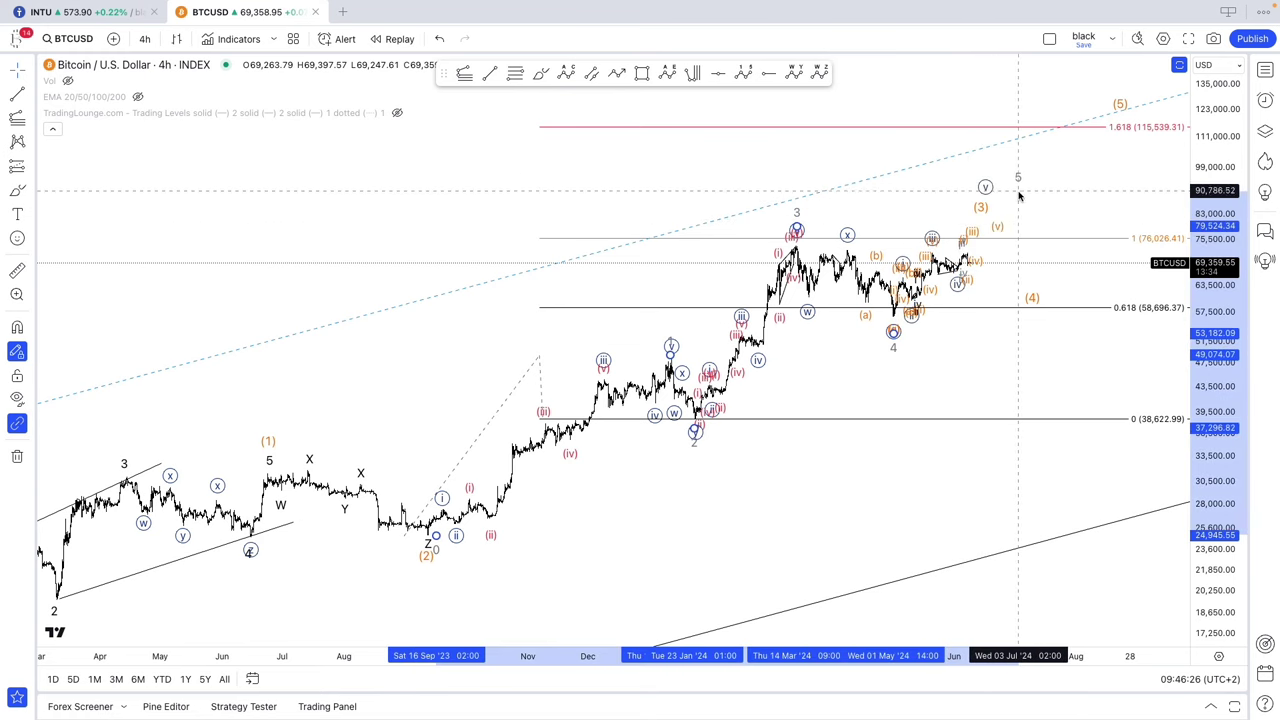
{"action": "left_click", "coordinate": [1042, 242]}
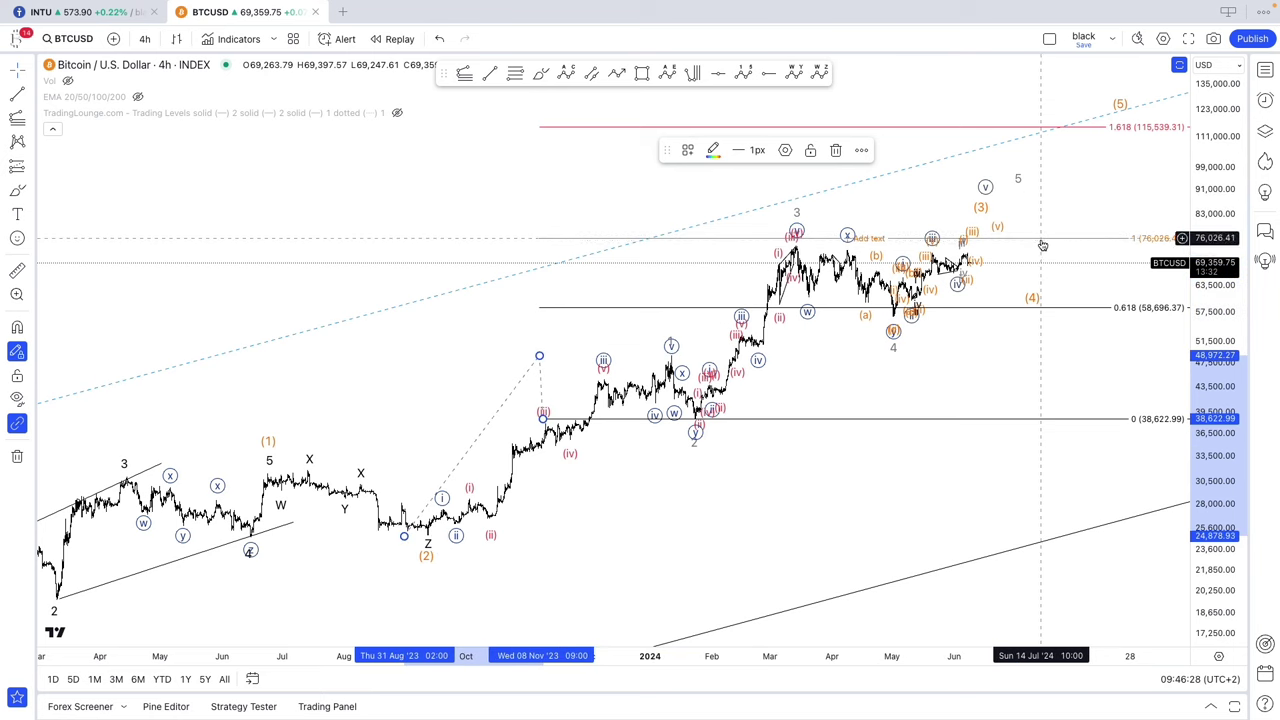
Delete the two small impulse counts after circled wave iv and the Fibonacci extension.
{"action": "left_click", "coordinate": [976, 232]}
{"action": "key", "text": "Delete"}
{"action": "left_click", "coordinate": [966, 241]}
{"action": "left_click", "coordinate": [1016, 185]}
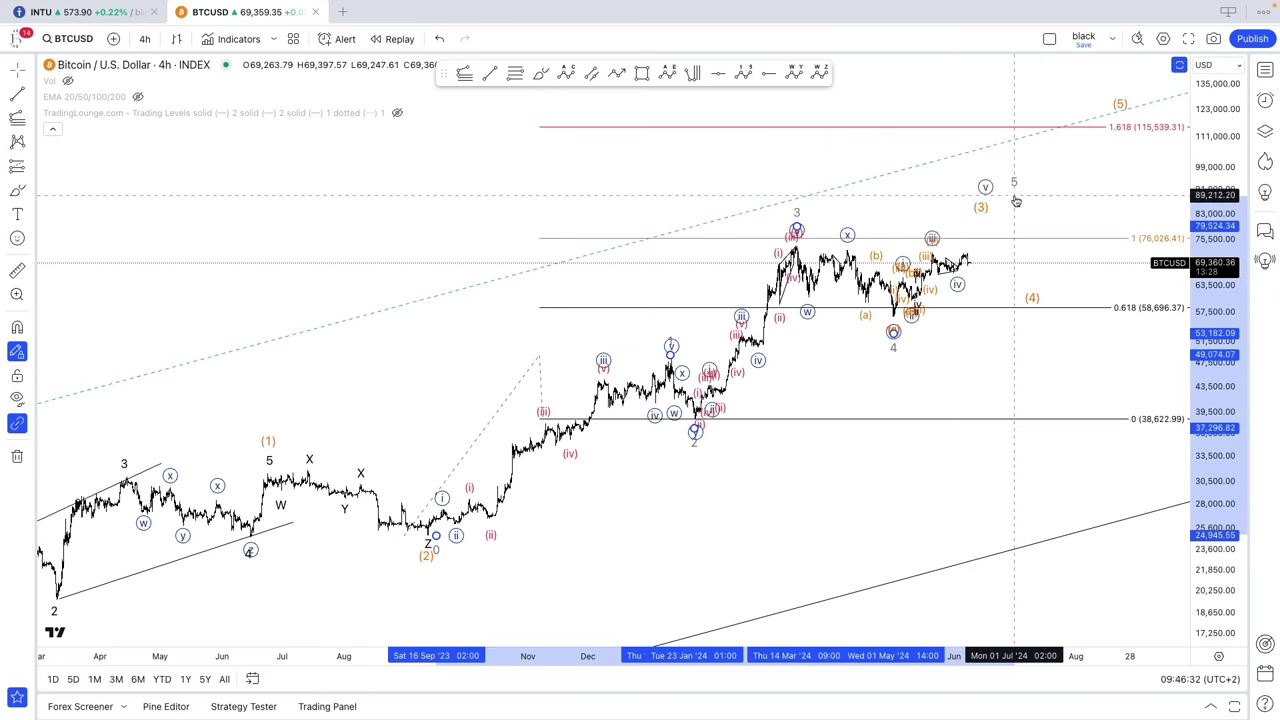
{"action": "key", "text": "Delete"}
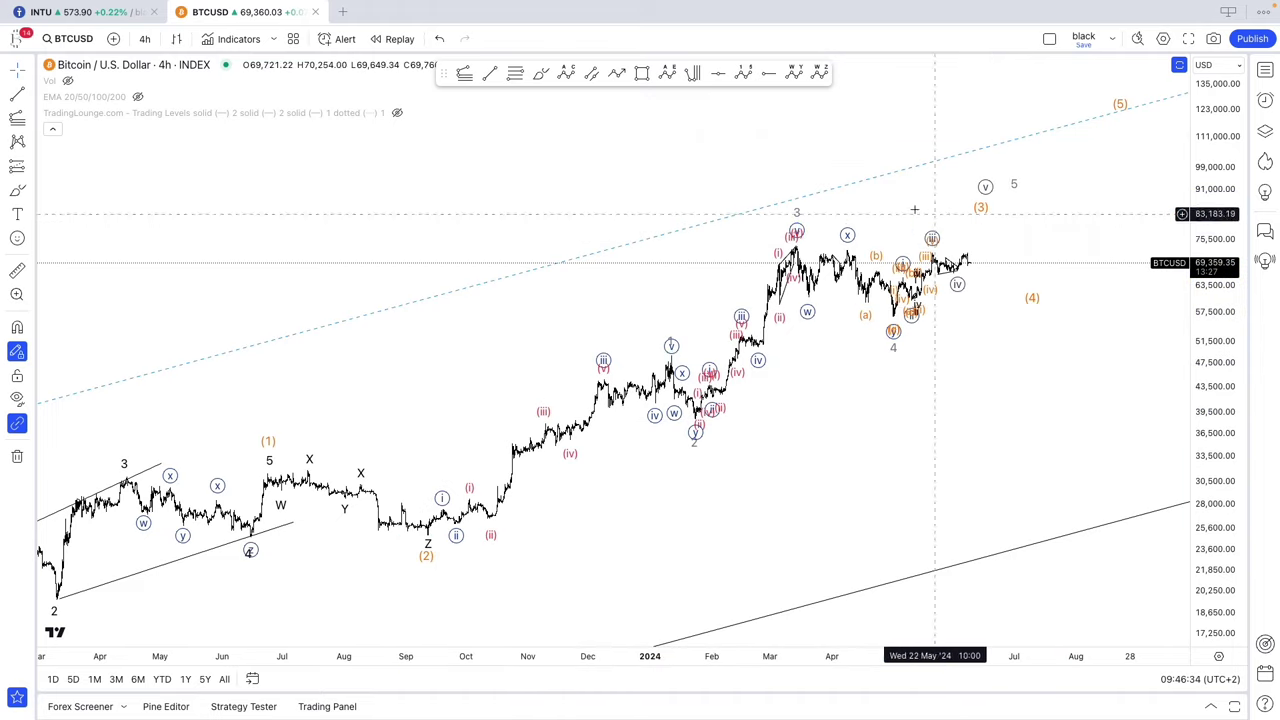
{"action": "left_click_drag", "start_coordinate": [414, 317], "coordinate": [529, 201]}
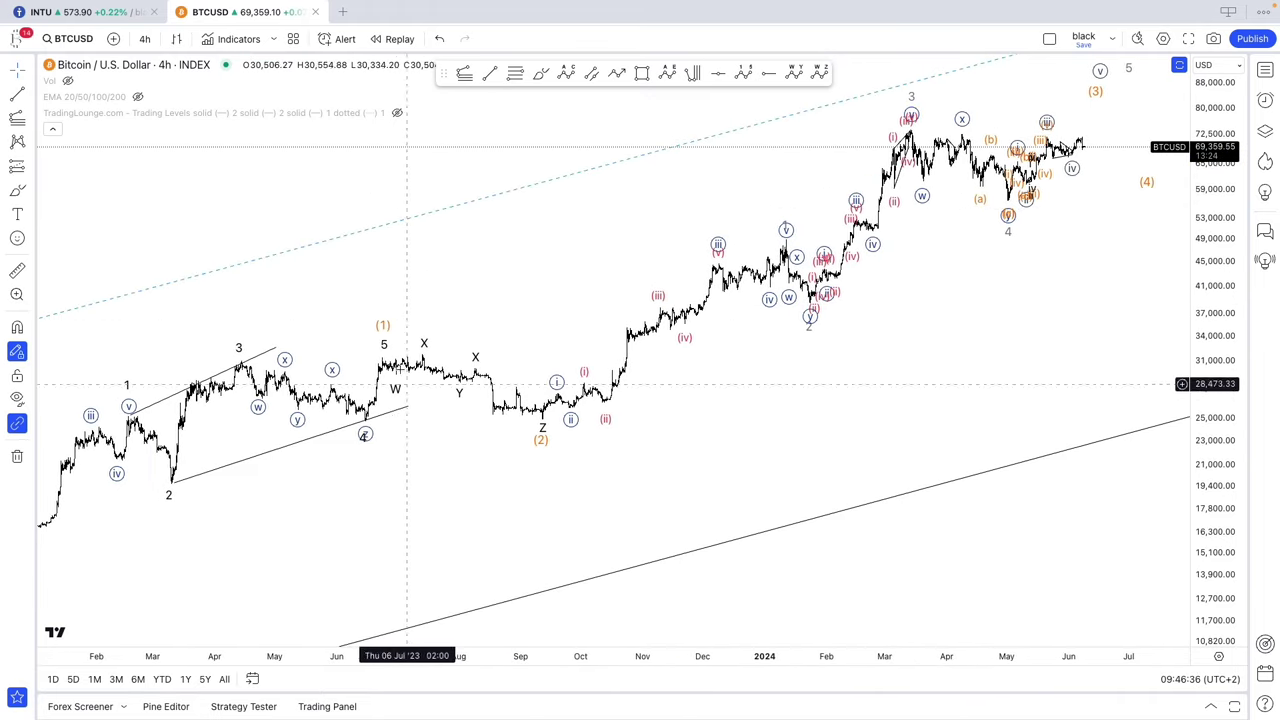
{"action": "scroll", "coordinate": [600, 330], "scroll_direction": "right", "scroll_amount": 2}
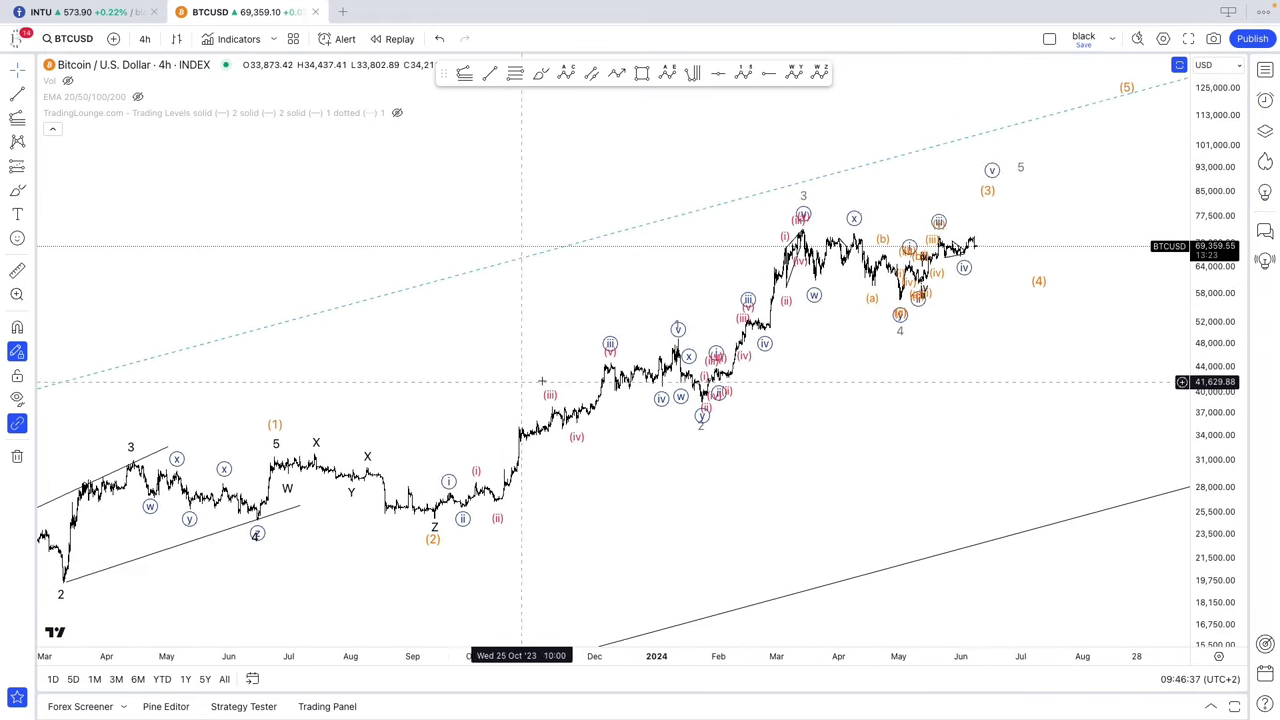
{"action": "left_click", "coordinate": [986, 195]}
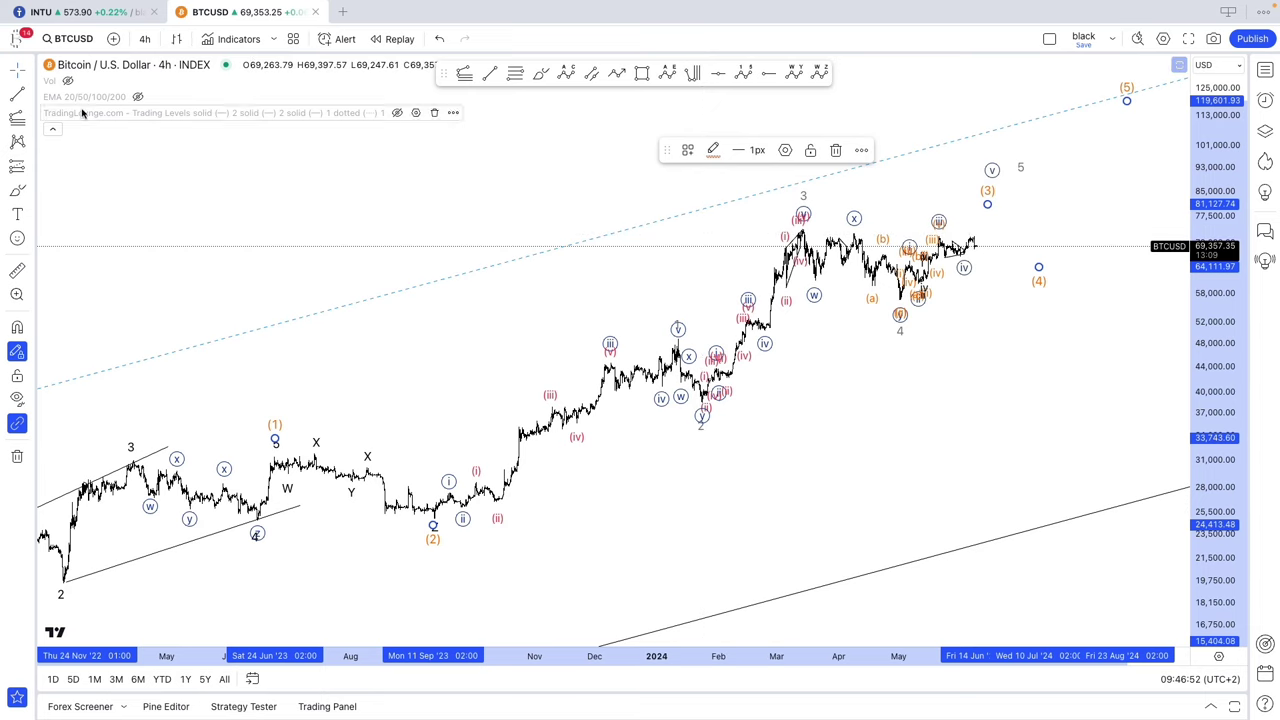
{"action": "right_click", "coordinate": [636, 236]}
{"action": "left_click", "coordinate": [615, 287]}
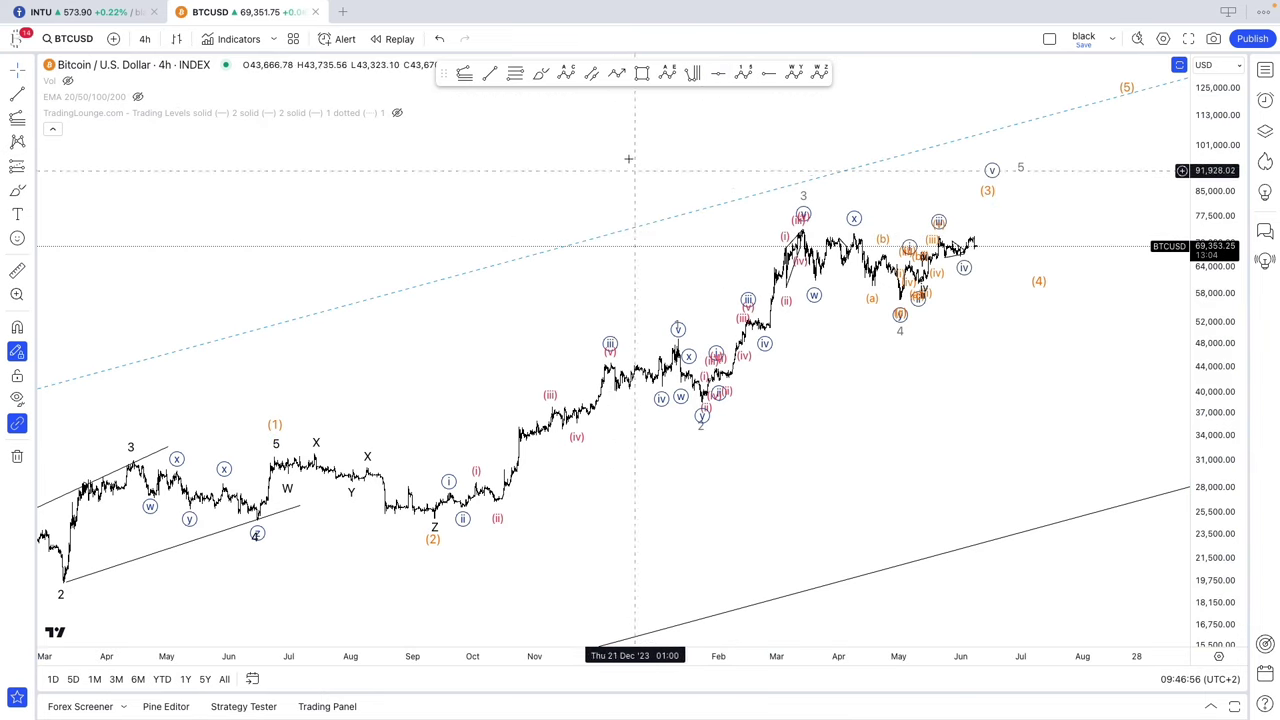
Draw a horizontal line at about 72,100 across the recent highs, and delete it.
{"action": "left_click", "coordinate": [717, 74]}
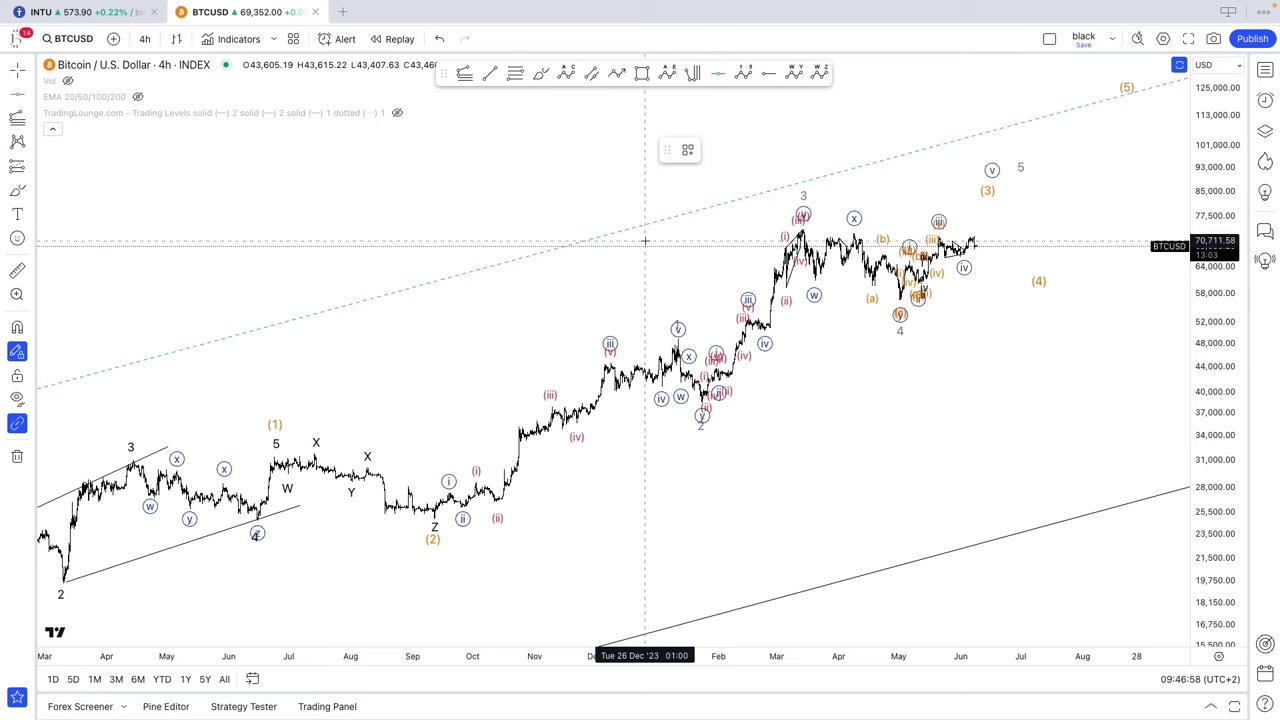
{"action": "left_click", "coordinate": [647, 236]}
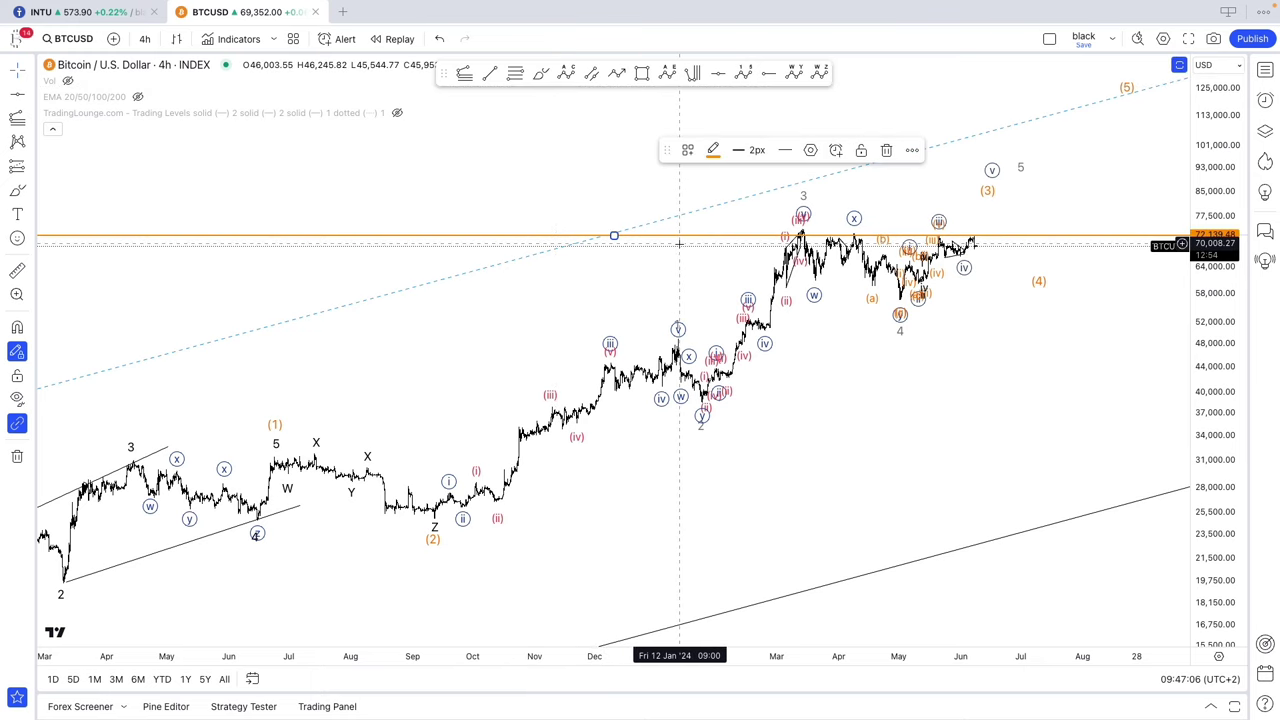
{"action": "key", "text": "Delete"}
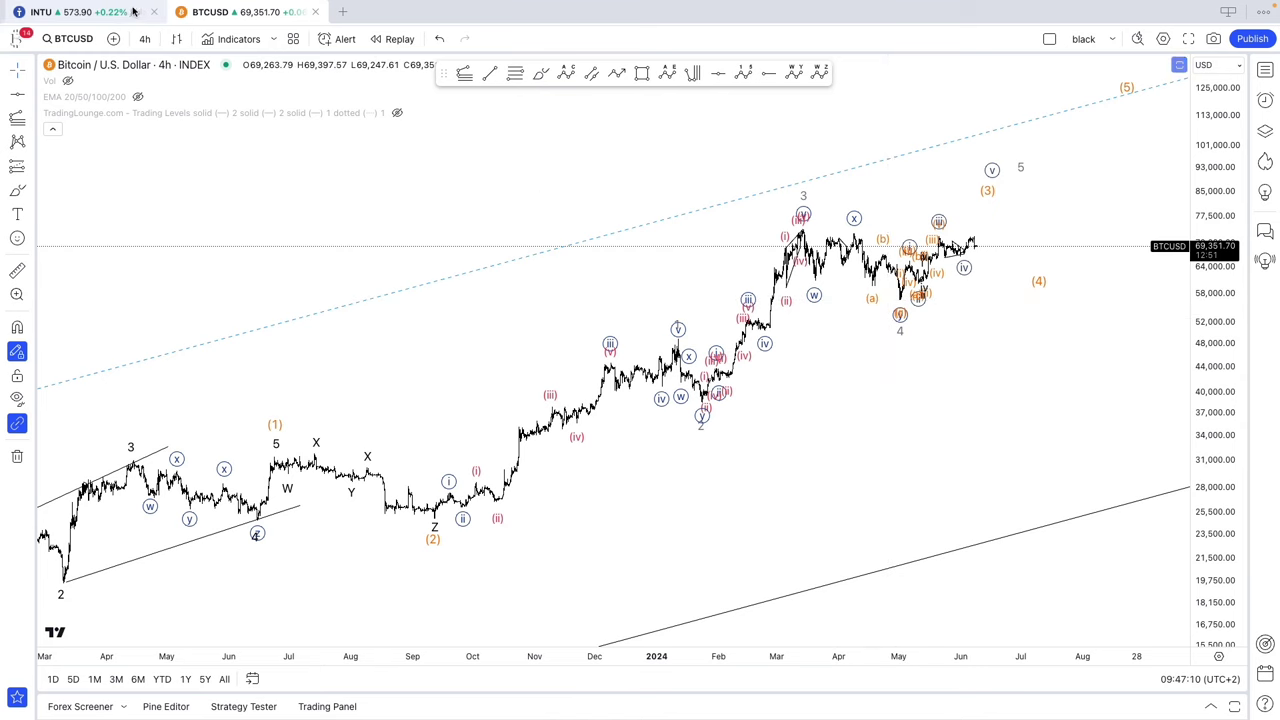
Examine the 4-hour wave structure from the gray wave 3 high through wave 4 to the current rally.
{"action": "left_click", "coordinate": [144, 38]}
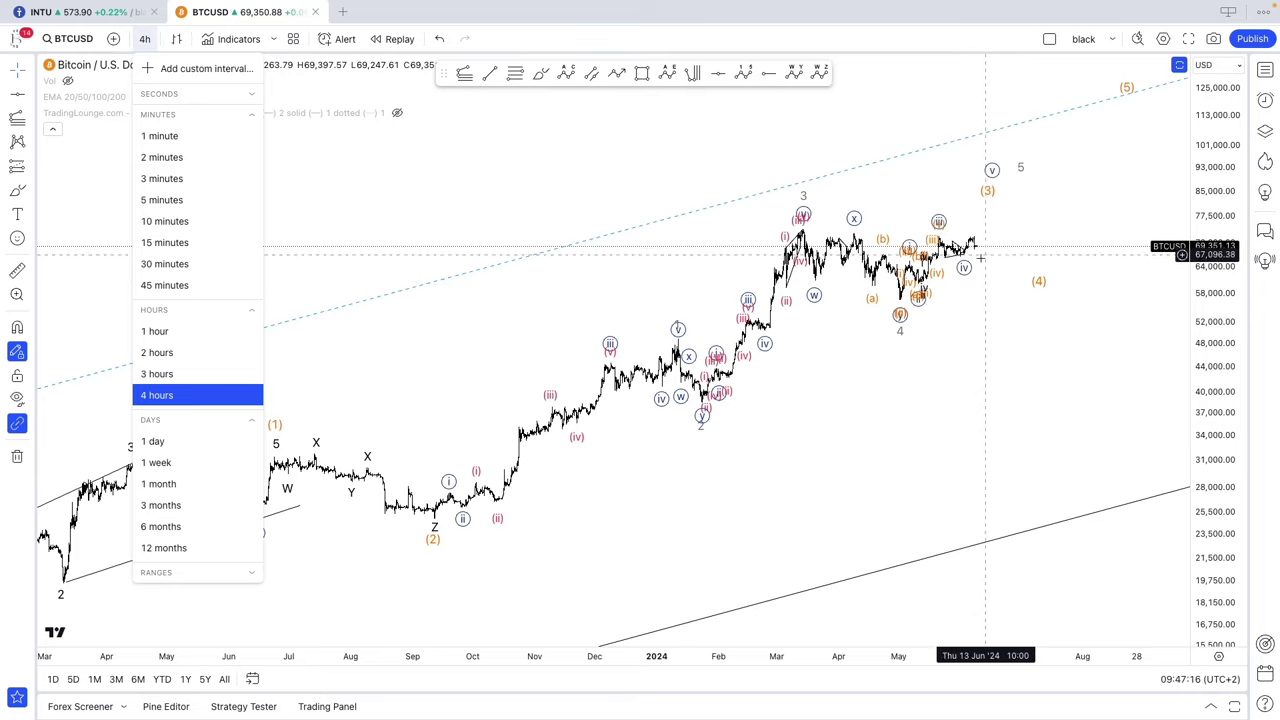
{"action": "right_click", "coordinate": [980, 390]}
{"action": "left_click", "coordinate": [1000, 284]}
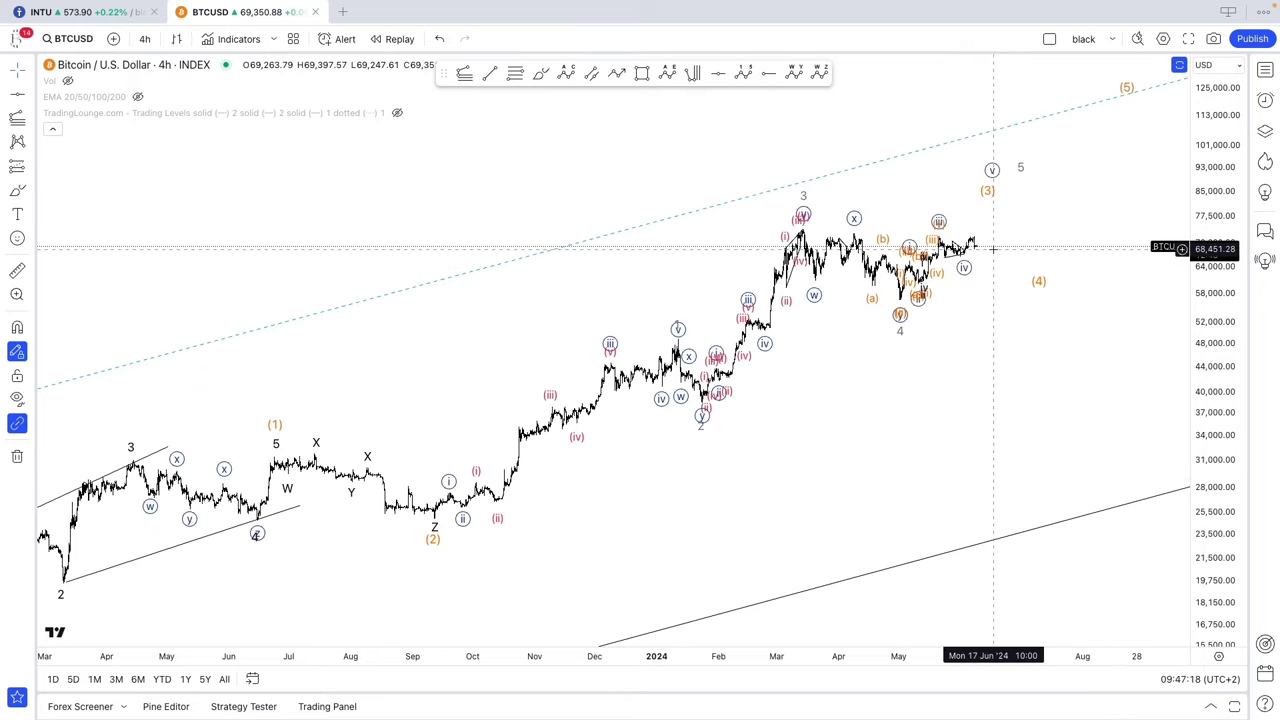
{"action": "left_click_drag", "start_coordinate": [1200, 514], "coordinate": [1198, 420]}
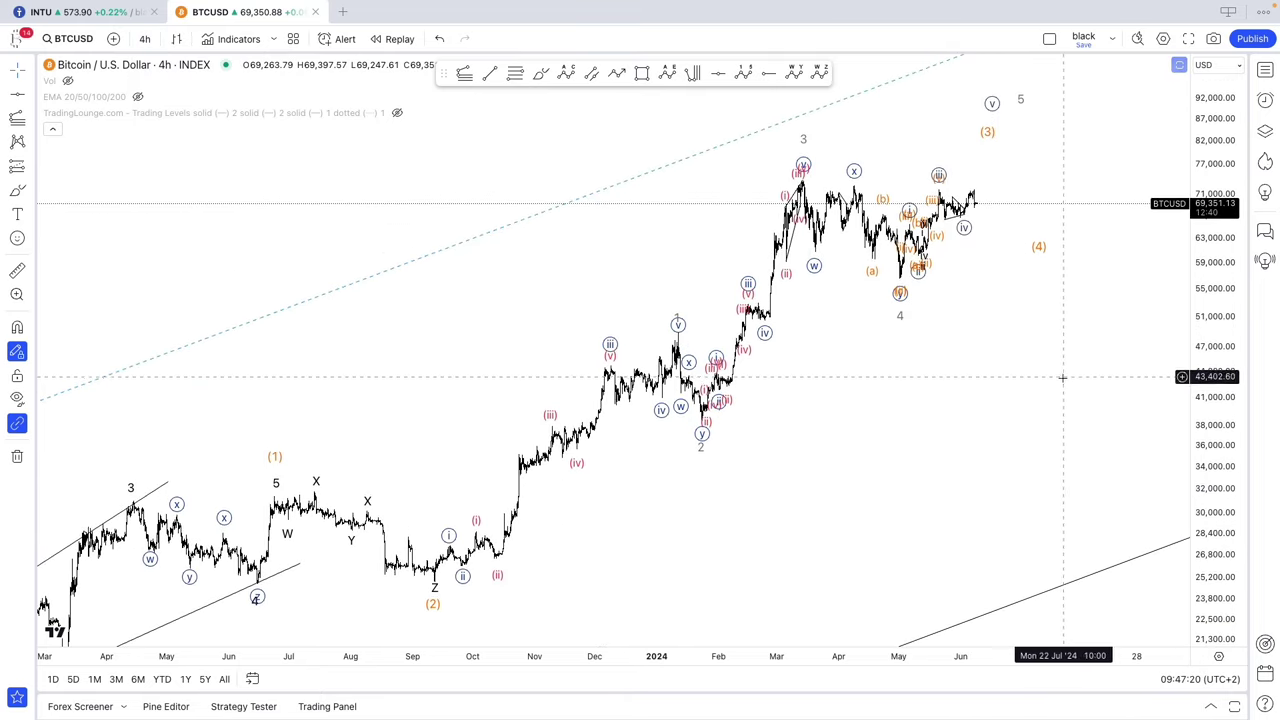
{"action": "left_click_drag", "start_coordinate": [1062, 378], "coordinate": [1023, 477]}
{"action": "scroll", "coordinate": [886, 477], "scroll_direction": "up", "scroll_amount": 3}
{"action": "left_click", "coordinate": [145, 38]}
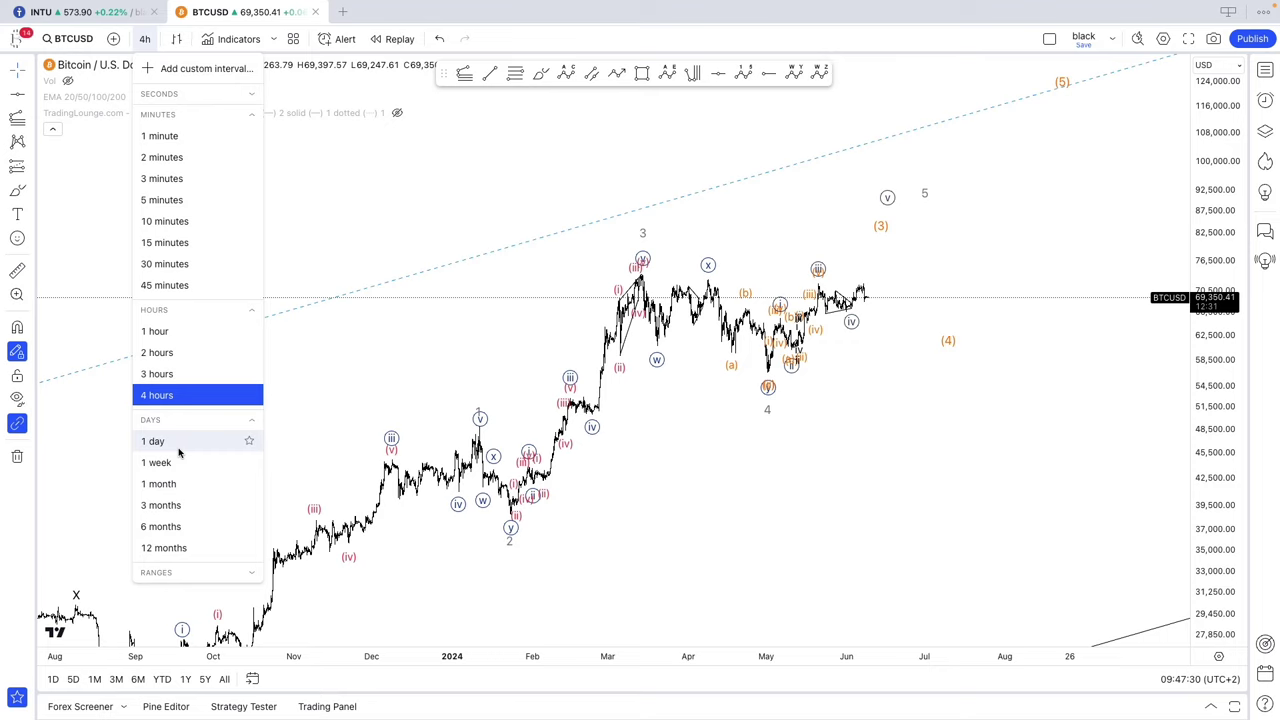
{"action": "left_click", "coordinate": [874, 527]}
Move the gray 5 label from its projected position down to the early June 2024 high.
{"action": "left_click_drag", "start_coordinate": [1215, 570], "coordinate": [1210, 553]}
{"action": "scroll", "coordinate": [603, 495], "scroll_direction": "down", "scroll_amount": 5}
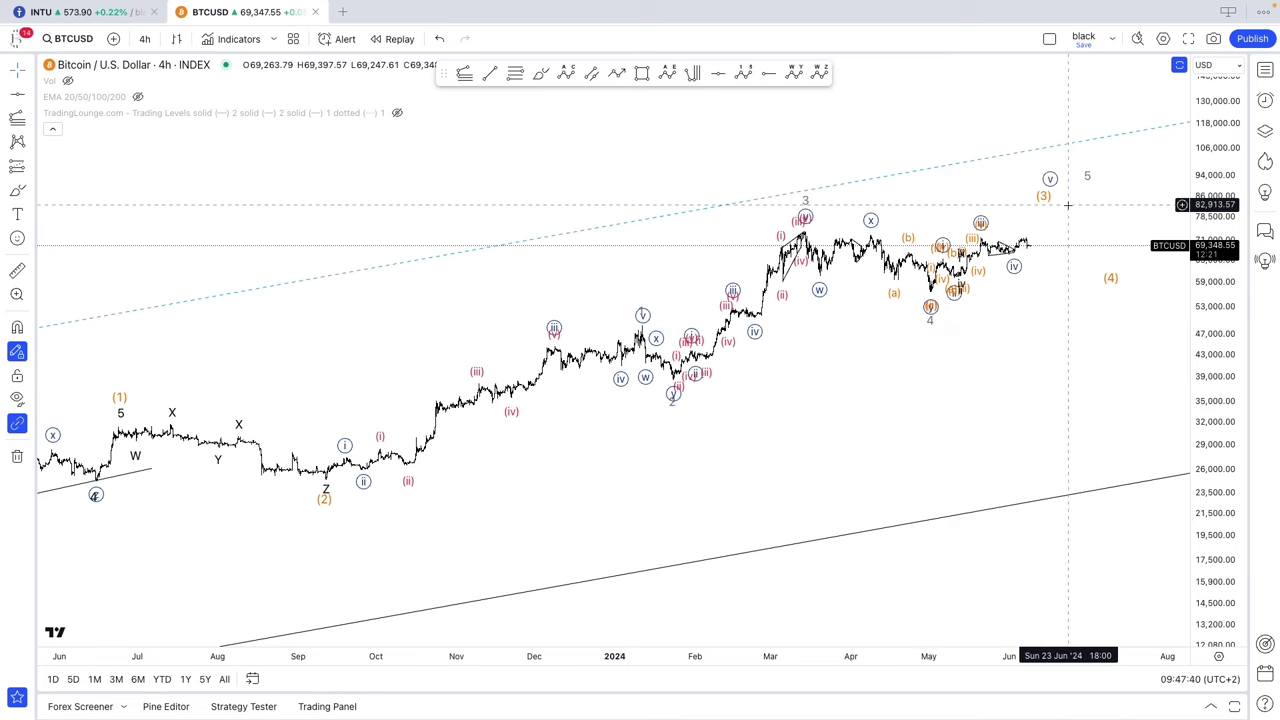
{"action": "left_click_drag", "start_coordinate": [1092, 183], "coordinate": [1022, 241]}
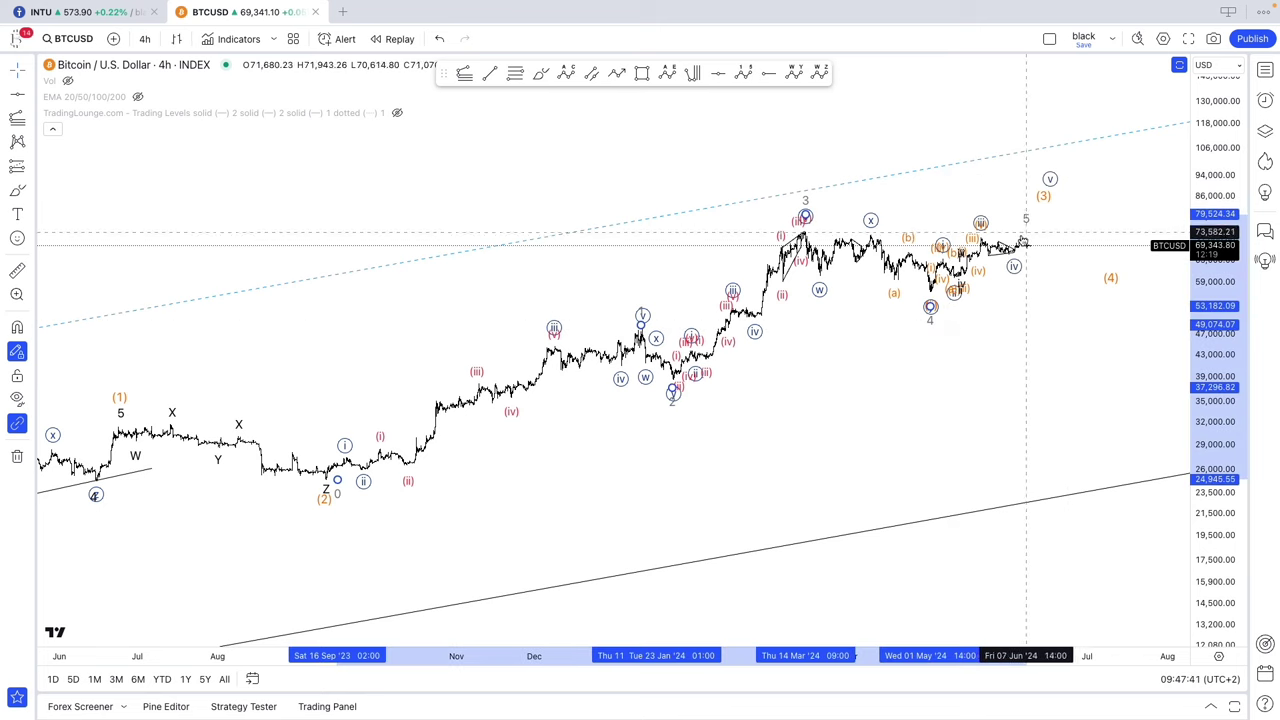
{"action": "left_click", "coordinate": [1035, 244]}
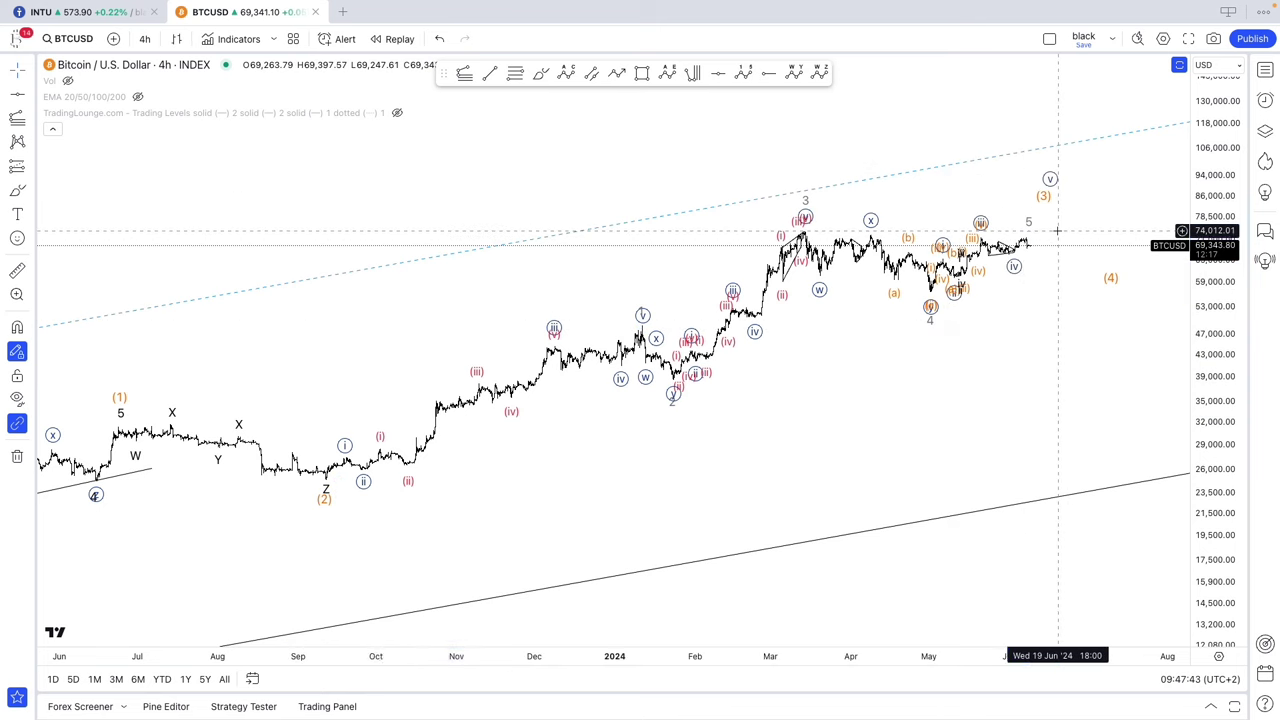
Switch the chart interval to 1 hour and rescale it to show the waves from March to June 2024.
{"action": "left_click", "coordinate": [144, 38]}
{"action": "left_click", "coordinate": [188, 330]}
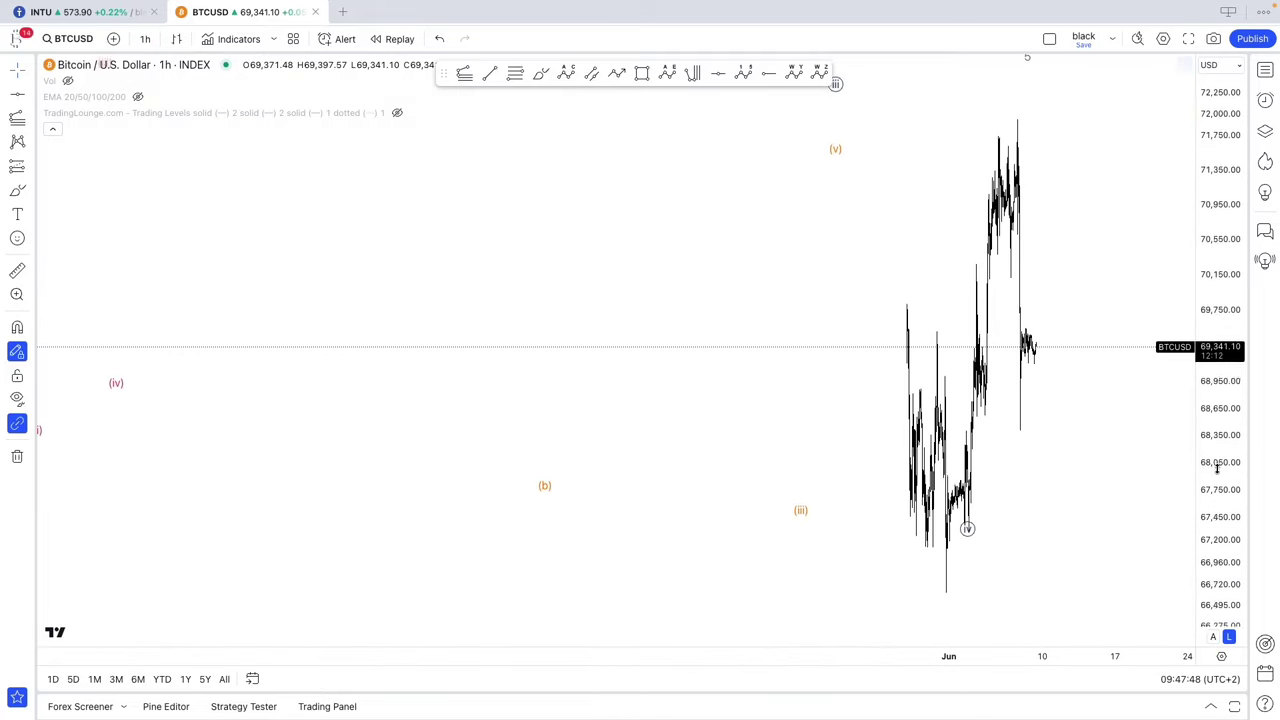
{"action": "left_click_drag", "start_coordinate": [1080, 513], "coordinate": [1070, 475]}
{"action": "left_click_drag", "start_coordinate": [1208, 490], "coordinate": [1200, 614]}
{"action": "left_click_drag", "start_coordinate": [1128, 540], "coordinate": [1006, 512]}
{"action": "scroll", "coordinate": [919, 497], "scroll_direction": "up", "scroll_amount": 1}
Reposition the gray 3 label just above circled v at the March high and the gray 4 label just below circled y.
{"action": "left_click_drag", "start_coordinate": [160, 160], "coordinate": [166, 212]}
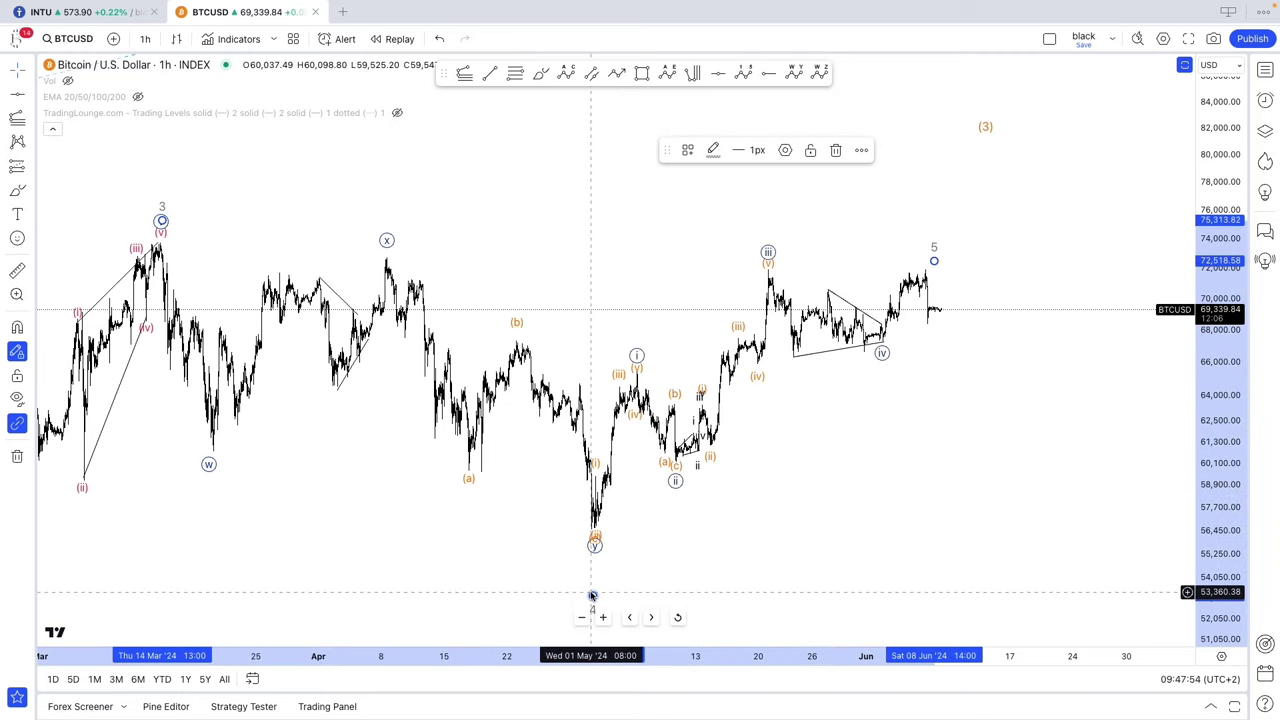
{"action": "left_click_drag", "start_coordinate": [592, 595], "coordinate": [585, 547]}
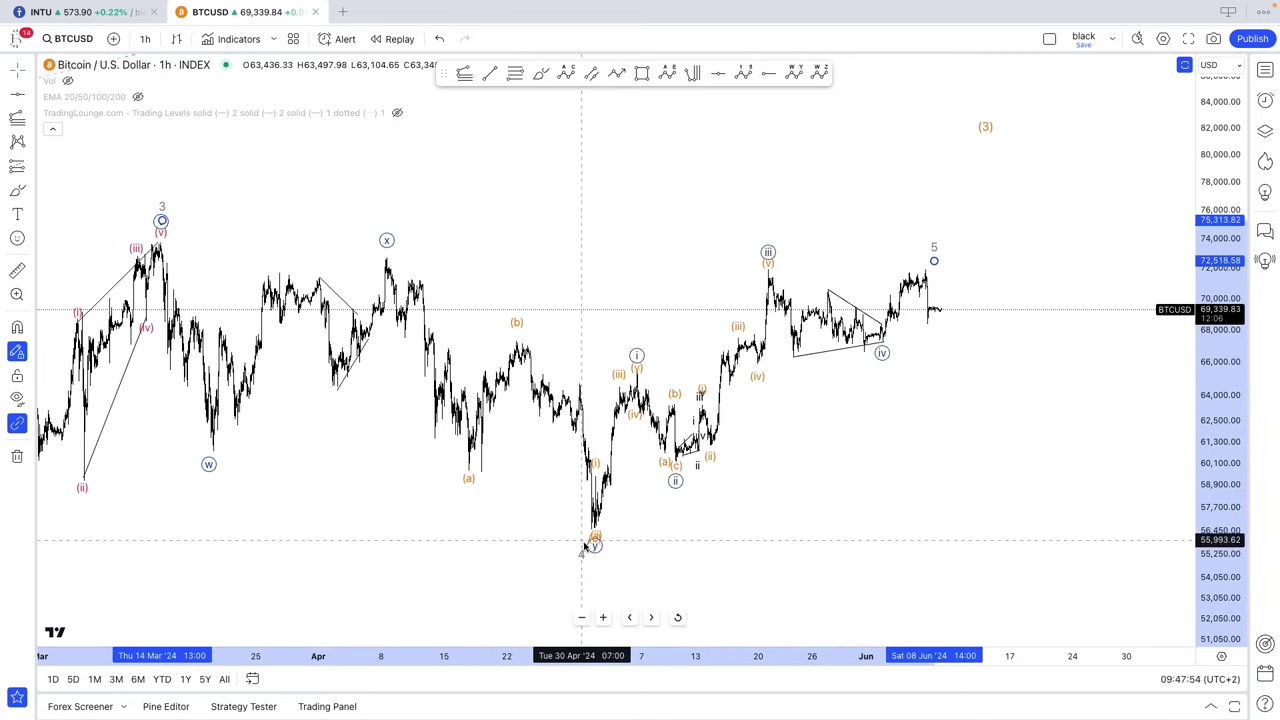
{"action": "left_click", "coordinate": [523, 546]}
Examine the 1-hour wave structure from circled wave x through the gray wave 4 low to wave 5.
{"action": "left_click_drag", "start_coordinate": [234, 217], "coordinate": [342, 224]}
{"action": "scroll", "coordinate": [342, 224], "scroll_direction": "up", "scroll_amount": 3}
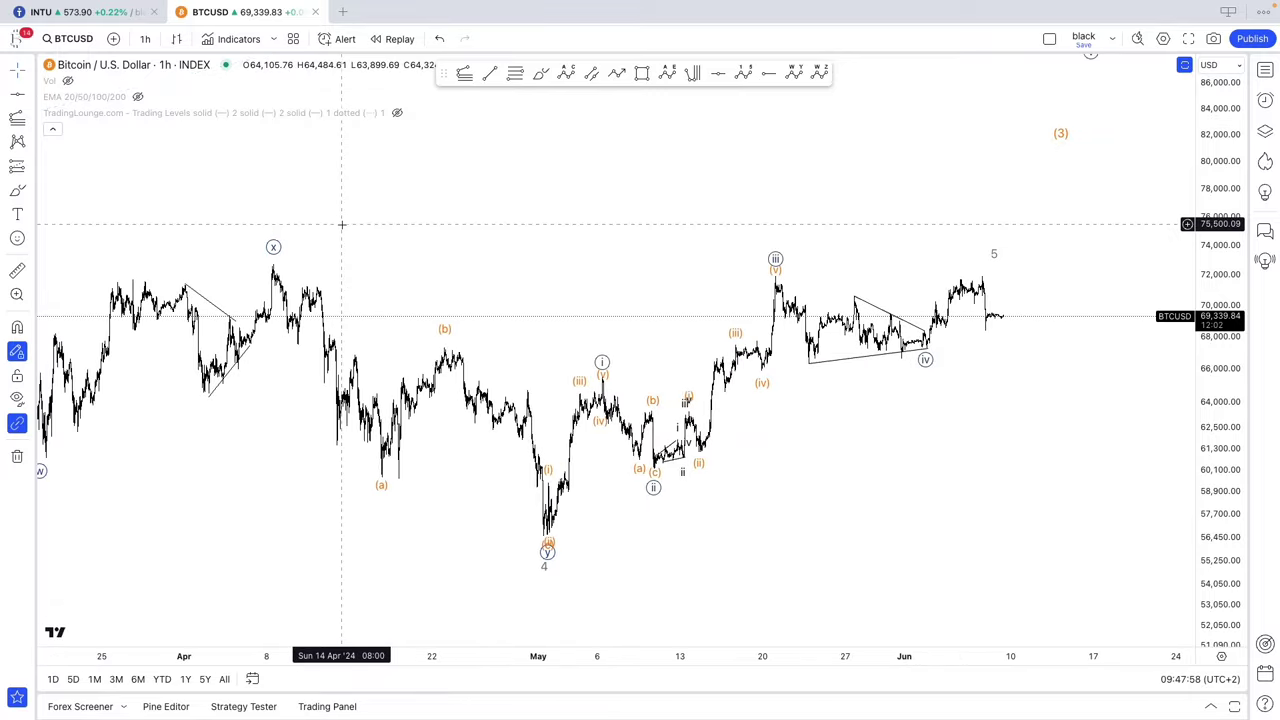
{"action": "scroll", "coordinate": [358, 487], "scroll_direction": "down", "scroll_amount": 4}
{"action": "scroll", "coordinate": [375, 491], "scroll_direction": "up", "scroll_amount": 2}
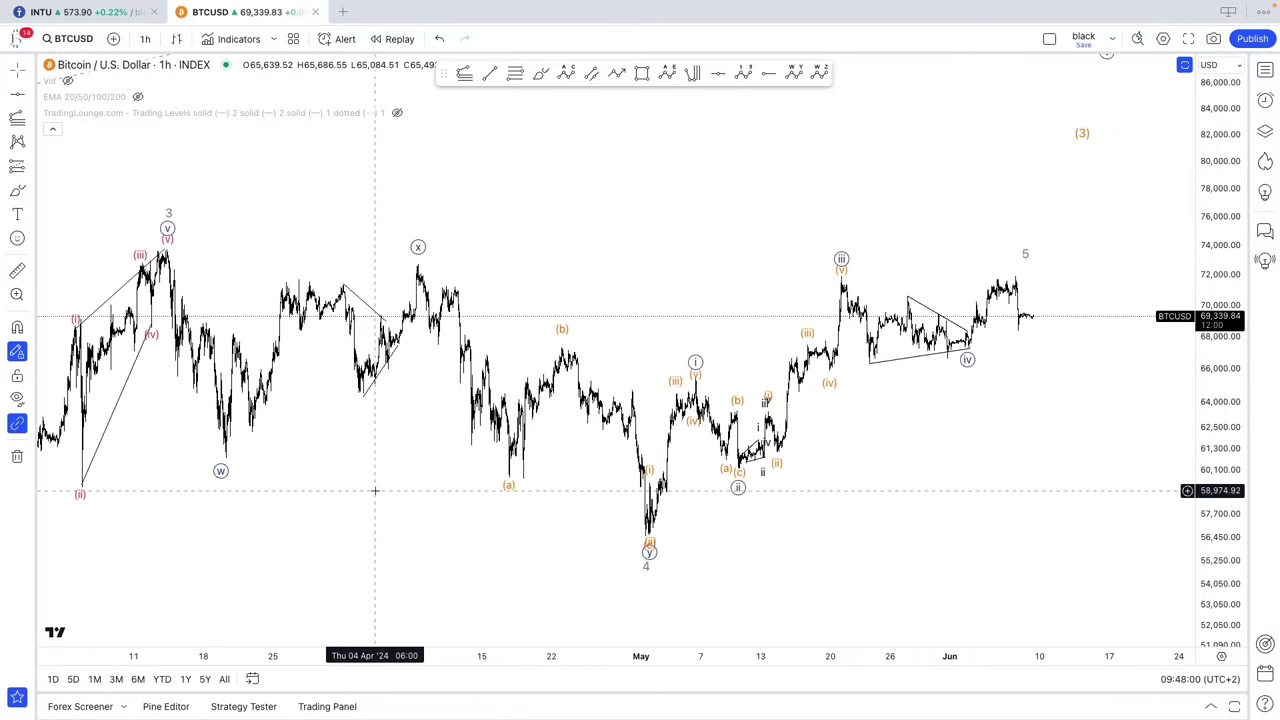
{"action": "scroll", "coordinate": [381, 490], "scroll_direction": "up", "scroll_amount": 2}
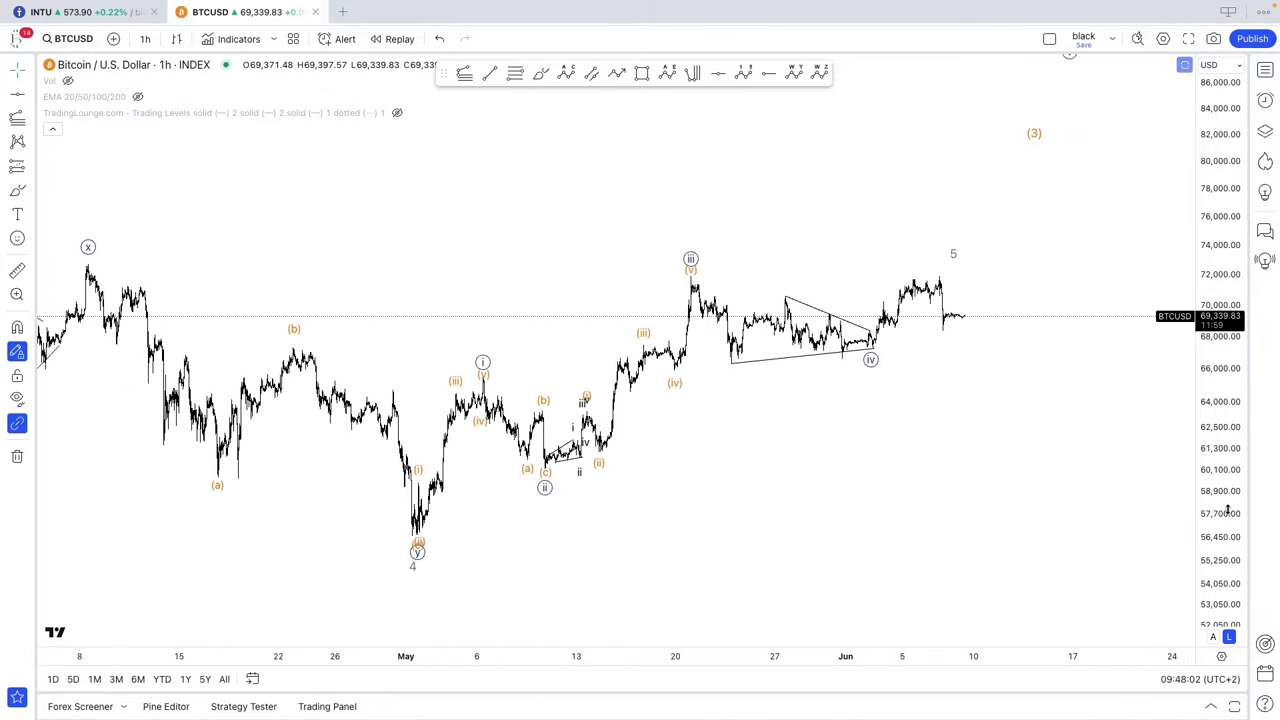
{"action": "left_click_drag", "start_coordinate": [1228, 523], "coordinate": [1228, 510]}
{"action": "scroll", "coordinate": [962, 514], "scroll_direction": "left", "scroll_amount": 1}
{"action": "scroll", "coordinate": [962, 514], "scroll_direction": "up", "scroll_amount": 2}
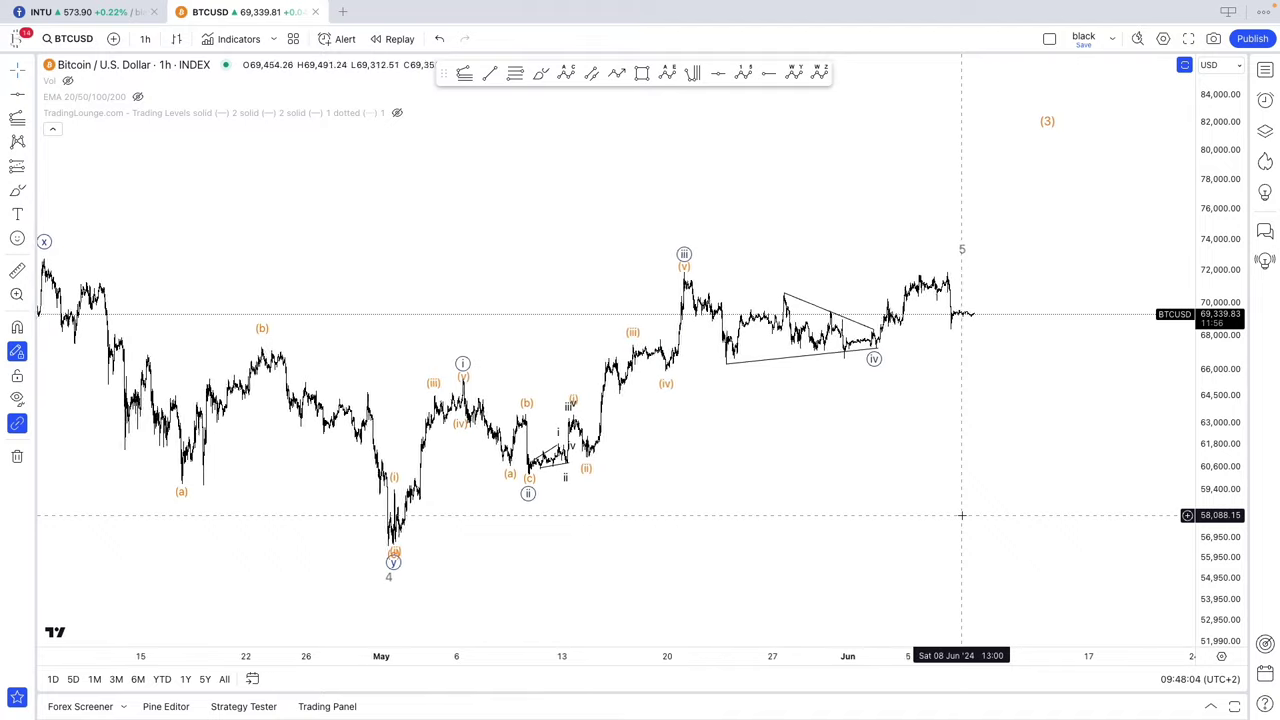
Place the circled v label at the 7 June 2024 high and reposition the gray 5 label just above it.
{"action": "scroll", "coordinate": [721, 475], "scroll_direction": "up", "scroll_amount": 1}
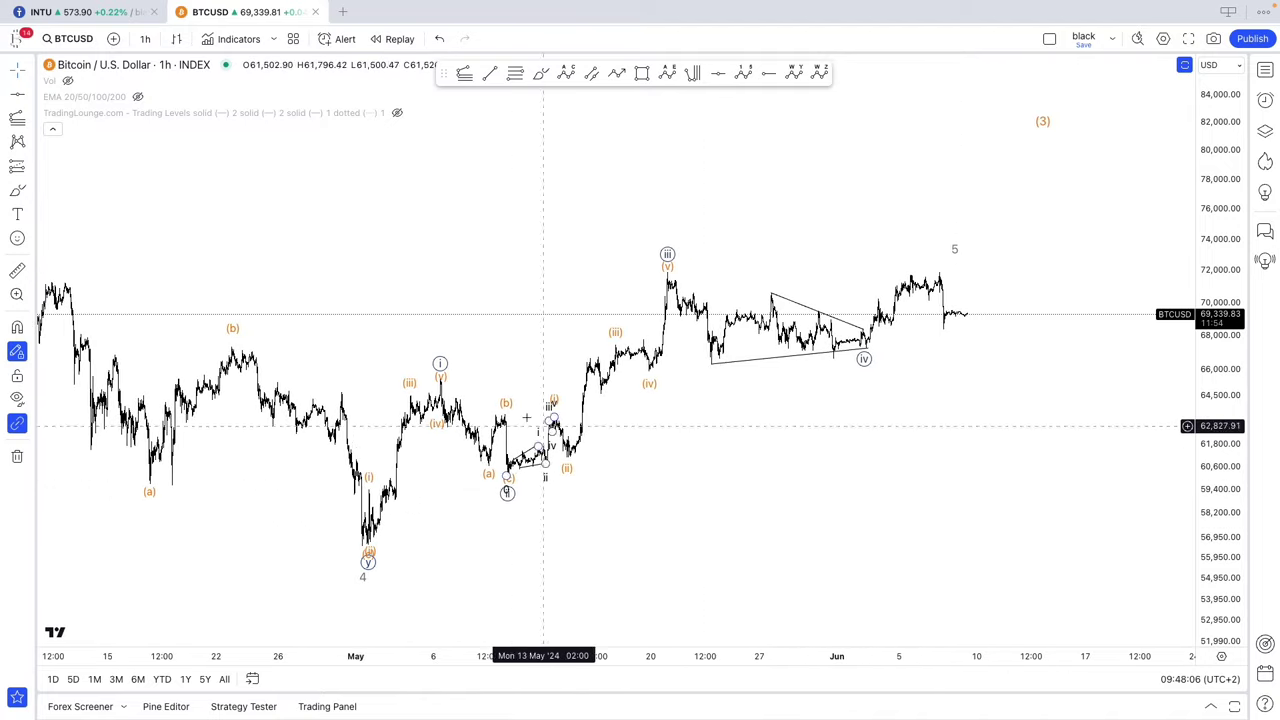
{"action": "scroll", "coordinate": [463, 506], "scroll_direction": "up", "scroll_amount": 1}
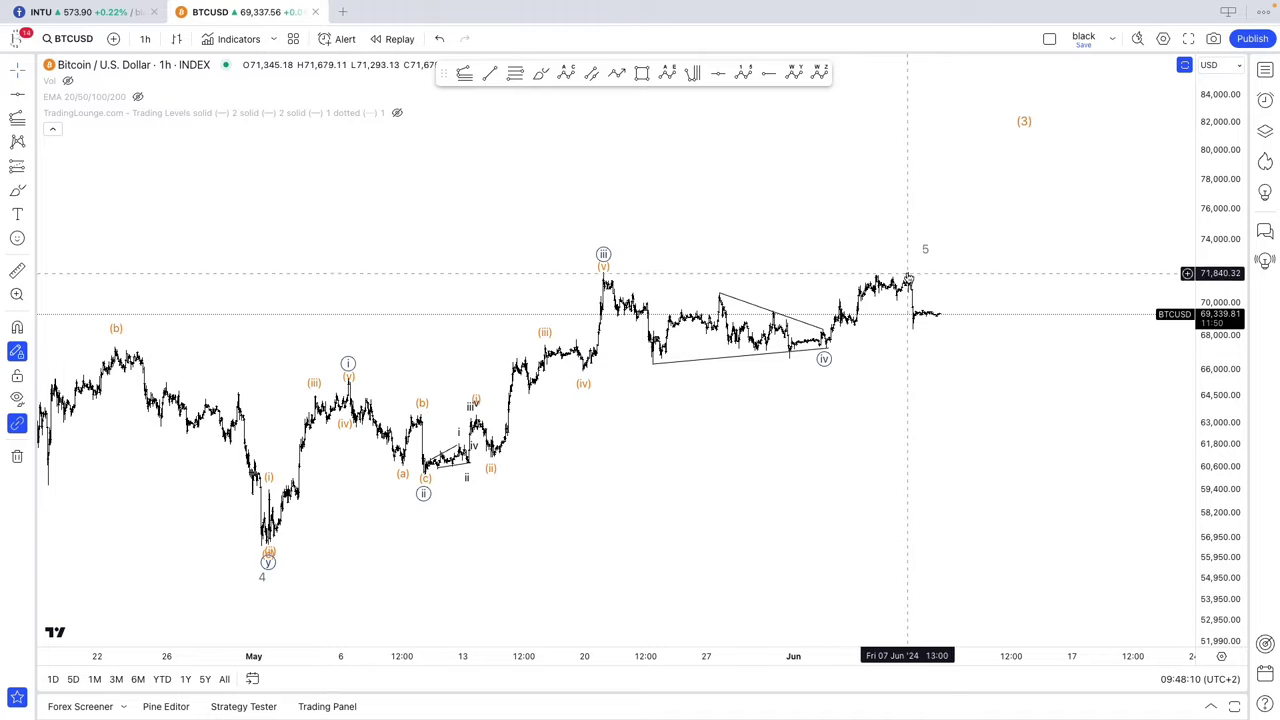
{"action": "mouse_move", "coordinate": [910, 275]}
{"action": "left_mouse_down"}
{"action": "mouse_move", "coordinate": [766, 260]}
{"action": "mouse_move", "coordinate": [760, 306]}
{"action": "mouse_move", "coordinate": [642, 218]}
{"action": "mouse_move", "coordinate": [474, 435]}
{"action": "mouse_move", "coordinate": [486, 446]}
{"action": "left_mouse_up"}
{"action": "left_click_drag", "start_coordinate": [438, 406], "coordinate": [699, 233]}
{"action": "scroll", "coordinate": [778, 380], "scroll_direction": "down", "scroll_amount": 2}
{"action": "scroll", "coordinate": [778, 380], "scroll_direction": "down", "scroll_amount": 4}
{"action": "left_click_drag", "start_coordinate": [906, 446], "coordinate": [890, 458]}
{"action": "left_click", "coordinate": [940, 268]}
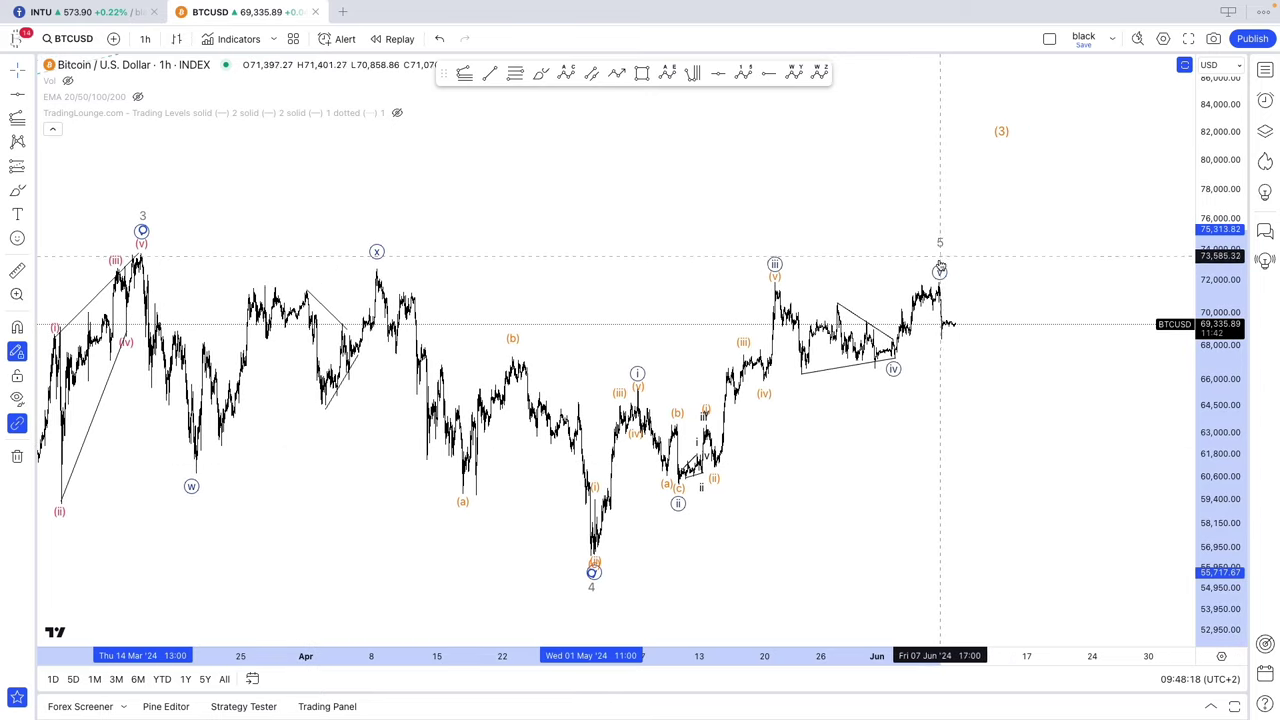
Move the orange (3) label down to the early June 2024 high, directly above the gray 5.
{"action": "left_click_drag", "start_coordinate": [1001, 142], "coordinate": [948, 243]}
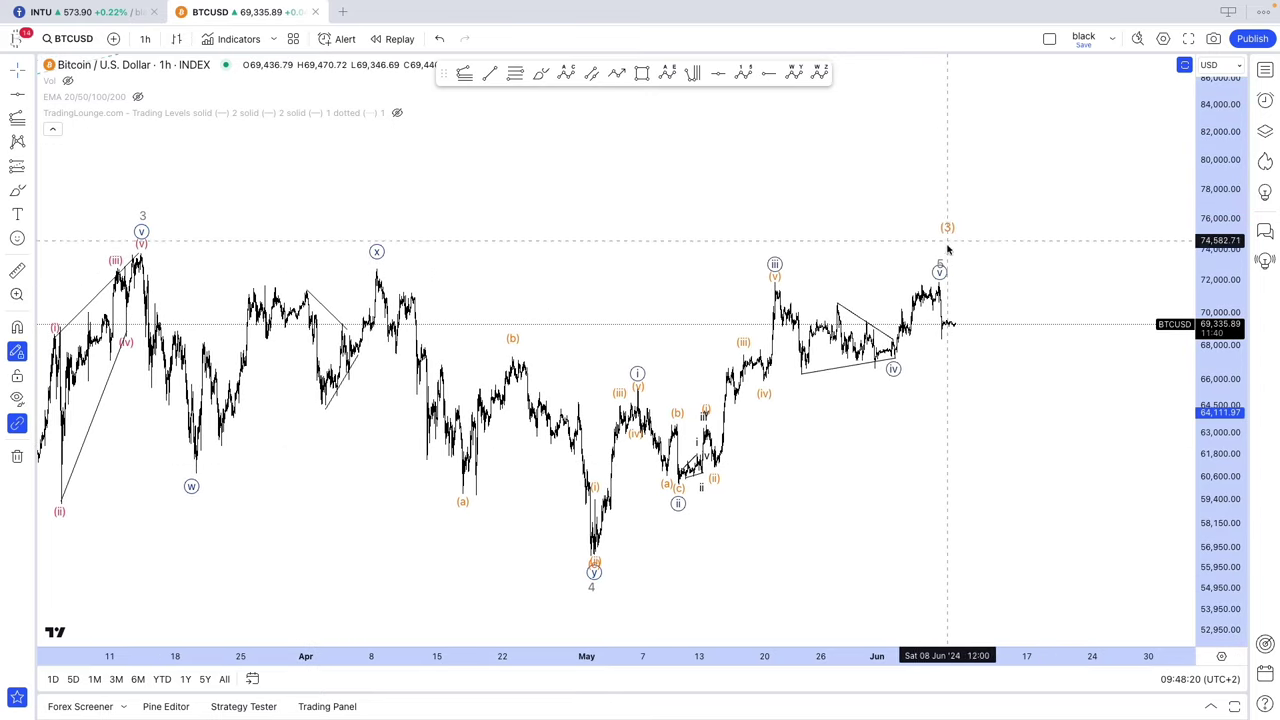
{"action": "left_click", "coordinate": [894, 264]}
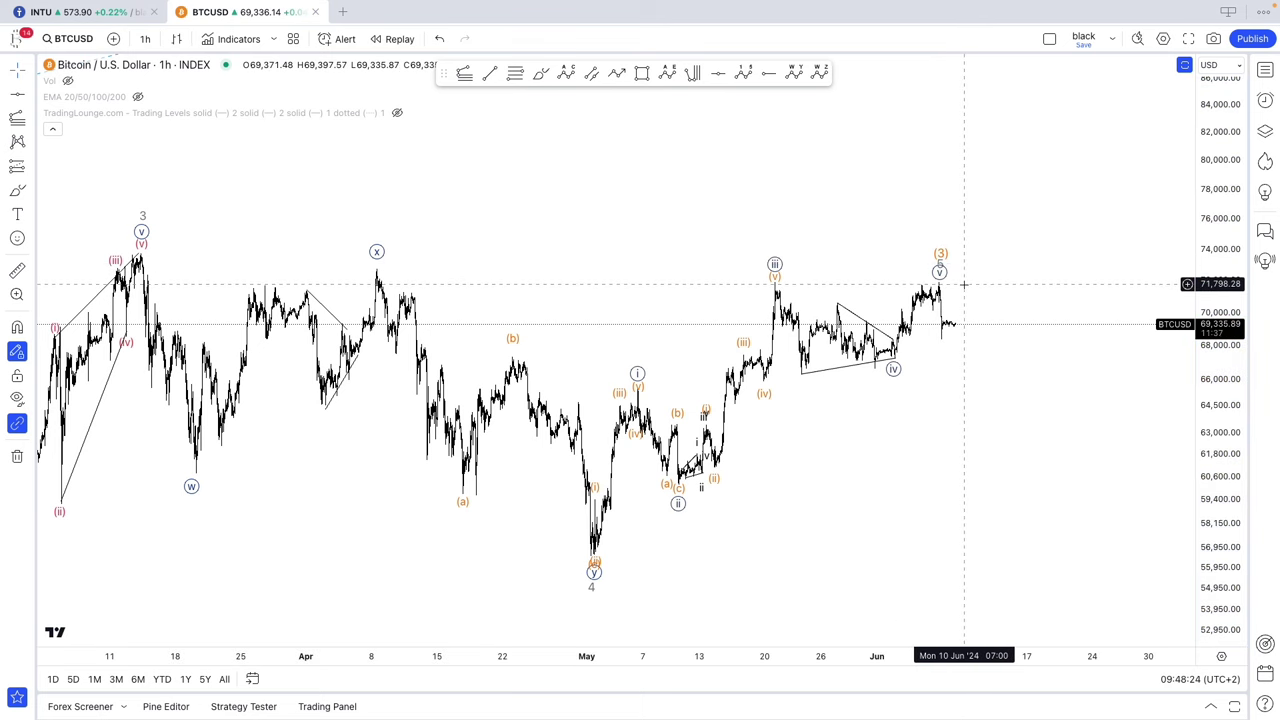
{"action": "left_click_drag", "start_coordinate": [872, 278], "coordinate": [841, 279]}
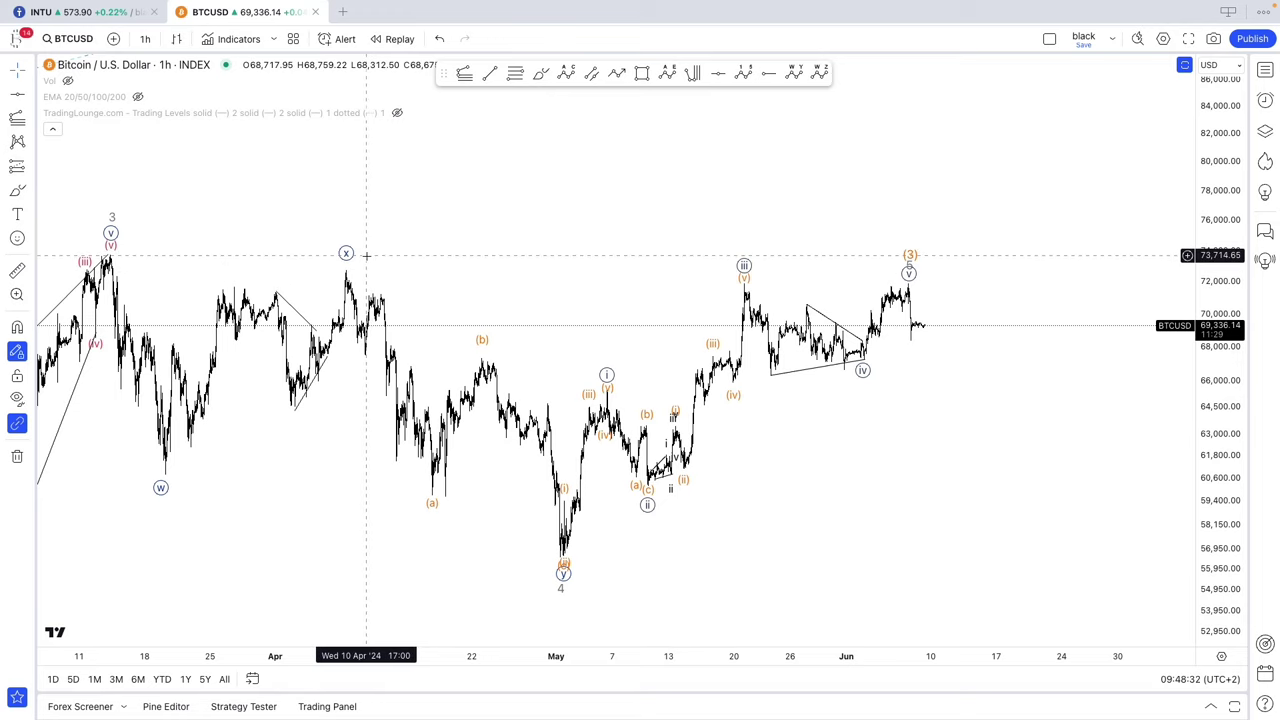
{"action": "scroll", "coordinate": [207, 255], "scroll_direction": "right", "scroll_amount": 6}
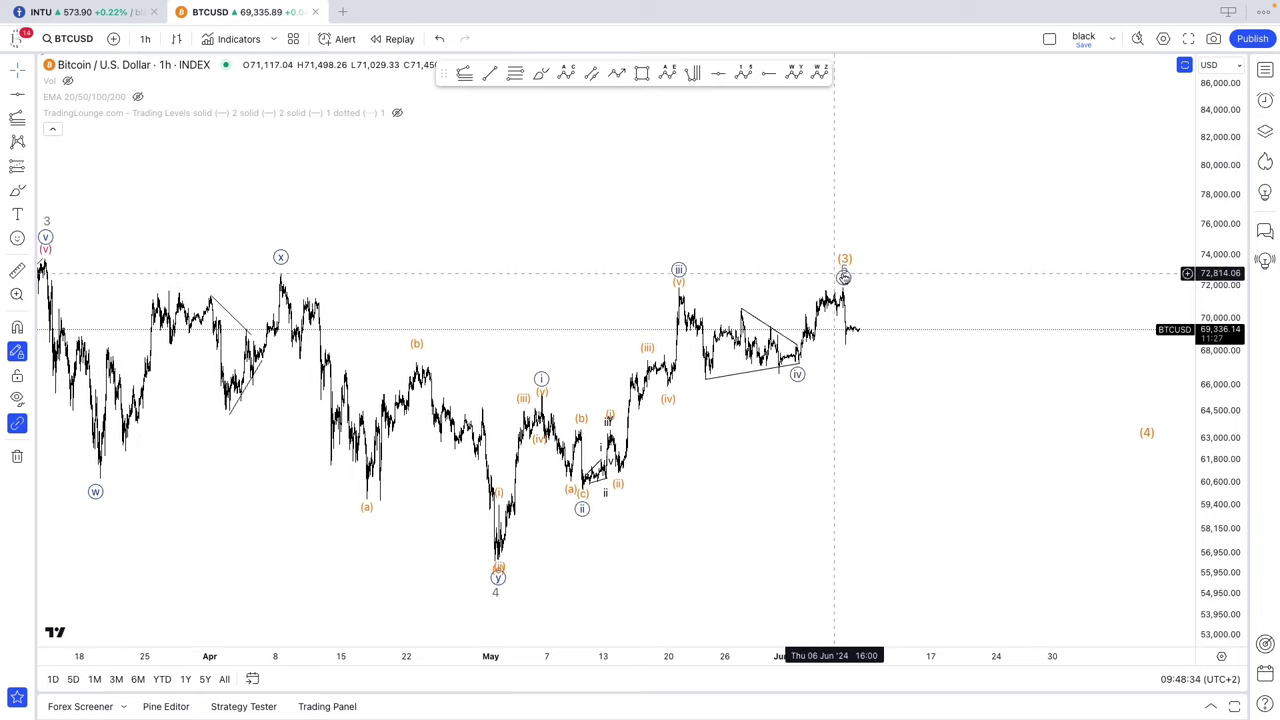
{"action": "left_click", "coordinate": [838, 287]}
{"action": "right_click", "coordinate": [842, 292]}
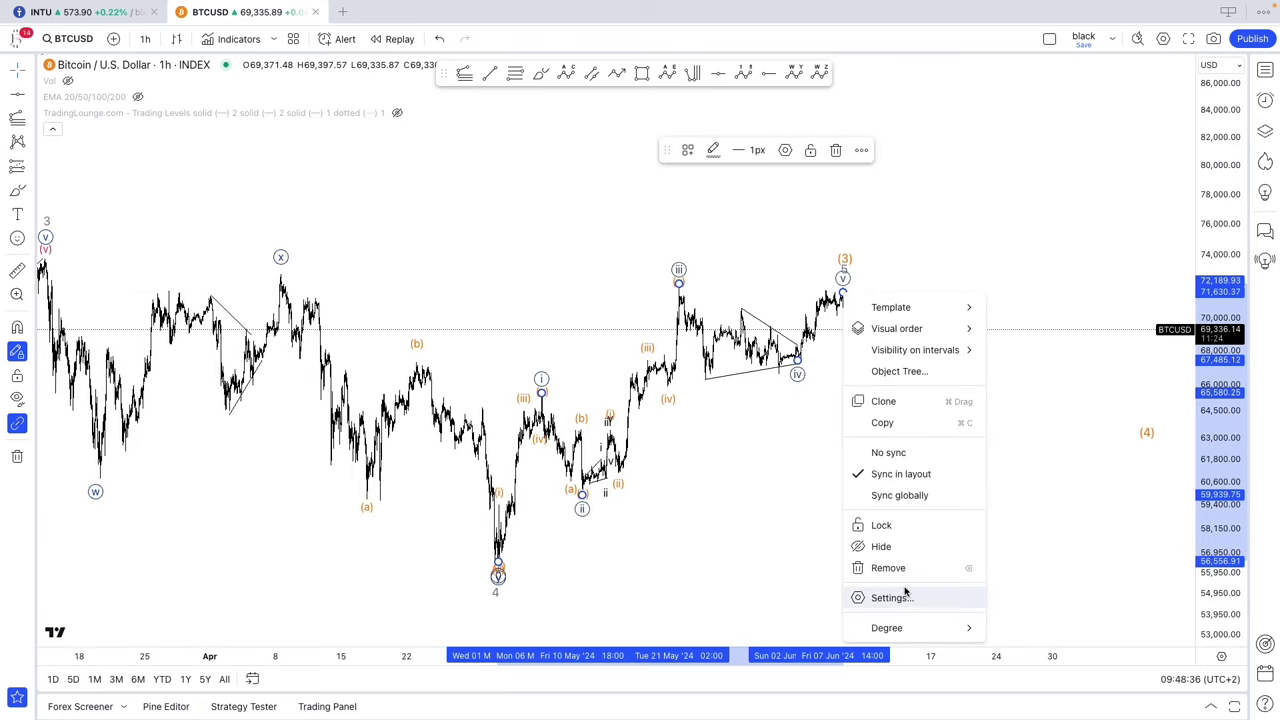
{"action": "left_click", "coordinate": [632, 517]}
Circle the February 2024 consolidation between circled iii and iv with an orange brush, and undo a similar loop around circled i–ii.
{"action": "scroll", "coordinate": [680, 500], "scroll_direction": "down", "scroll_amount": 3}
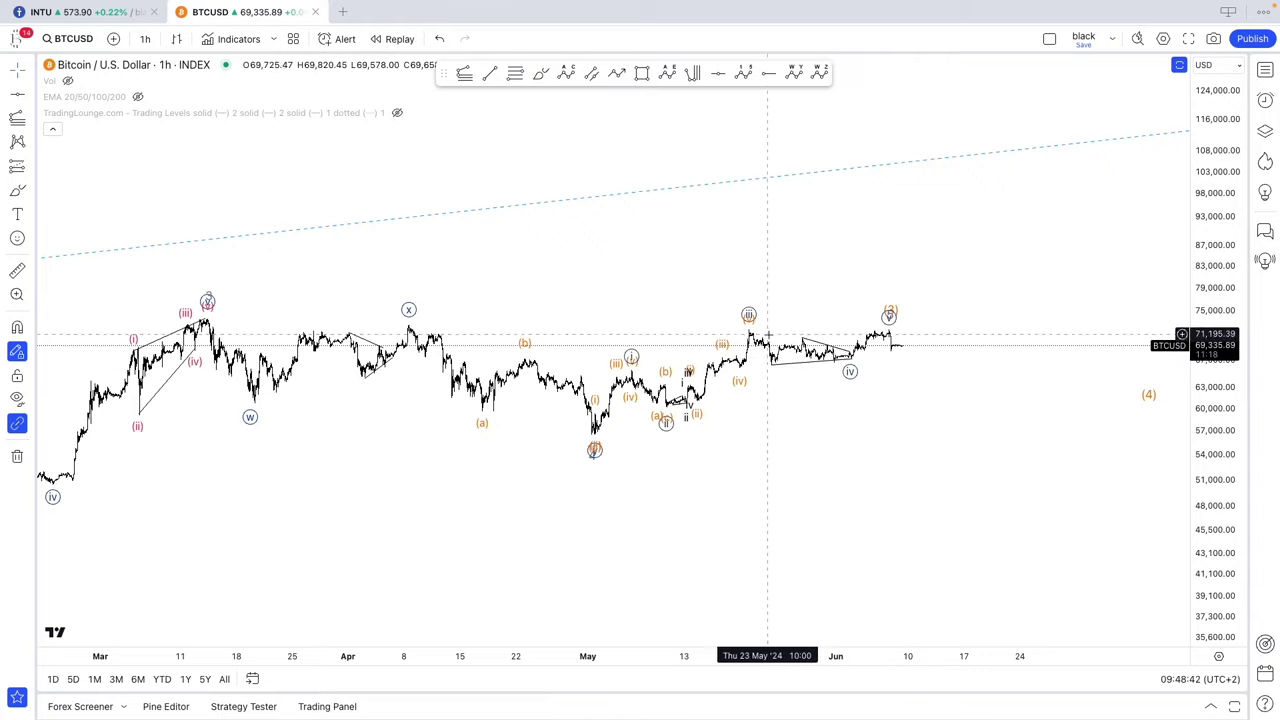
{"action": "left_click", "coordinate": [850, 366]}
{"action": "scroll", "coordinate": [800, 457], "scroll_direction": "down", "scroll_amount": 3}
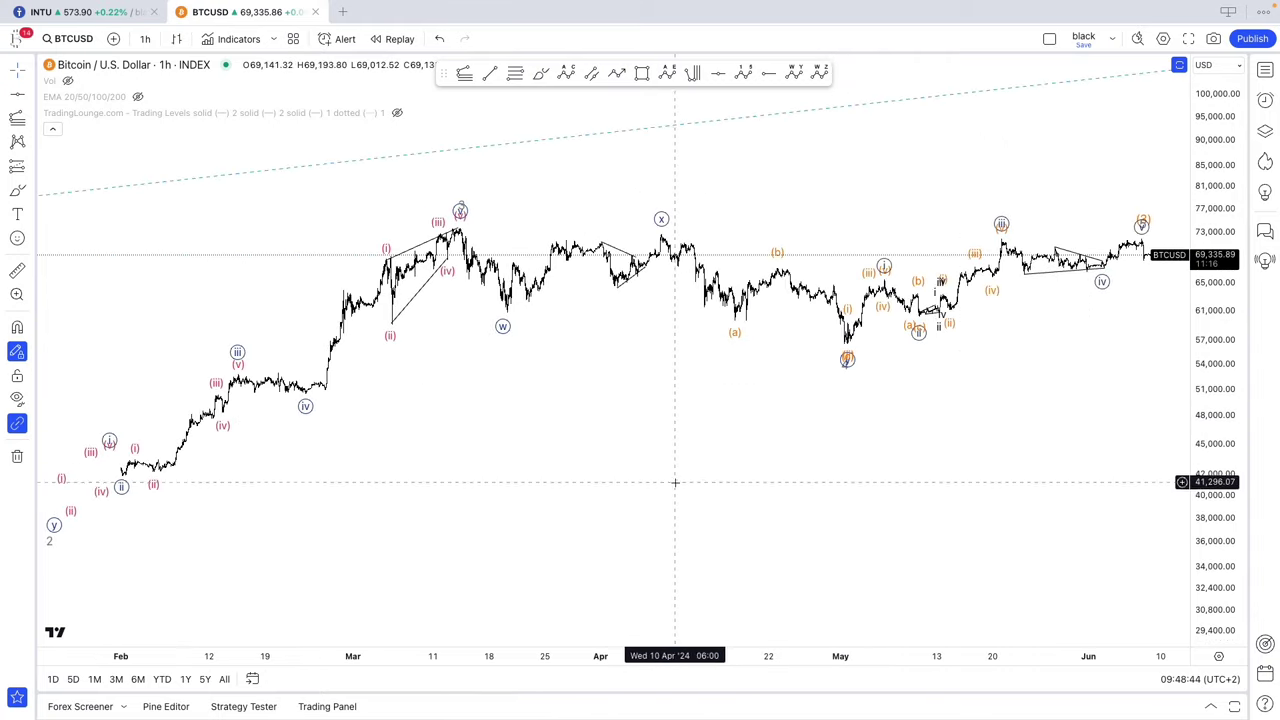
{"action": "left_click_drag", "start_coordinate": [216, 374], "coordinate": [232, 372]}
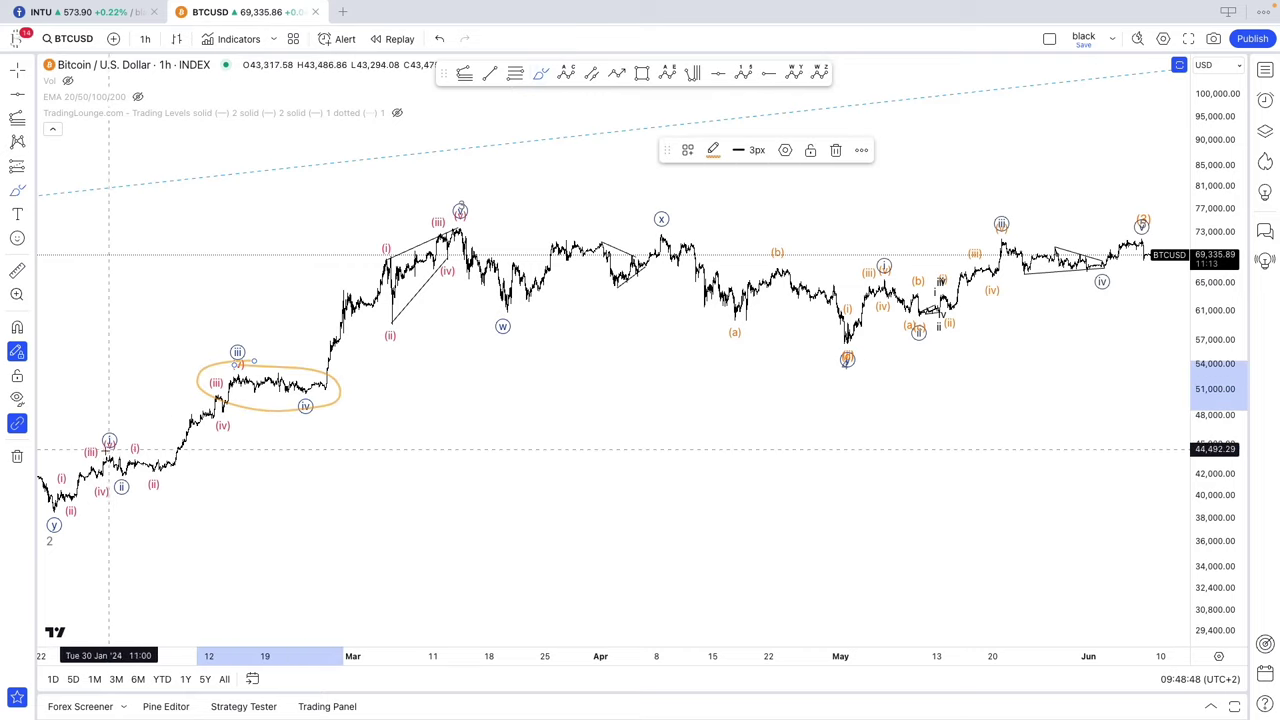
{"action": "left_click_drag", "start_coordinate": [90, 452], "coordinate": [89, 468]}
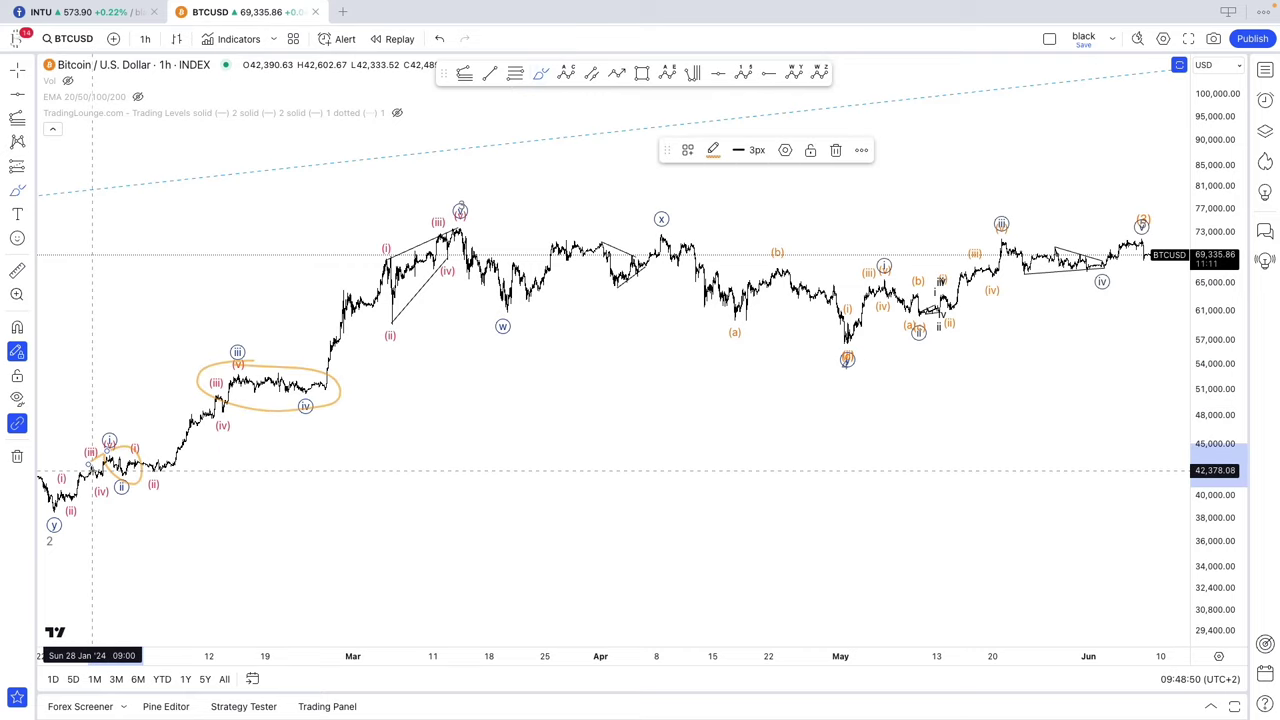
{"action": "key", "text": "ctrl+z"}
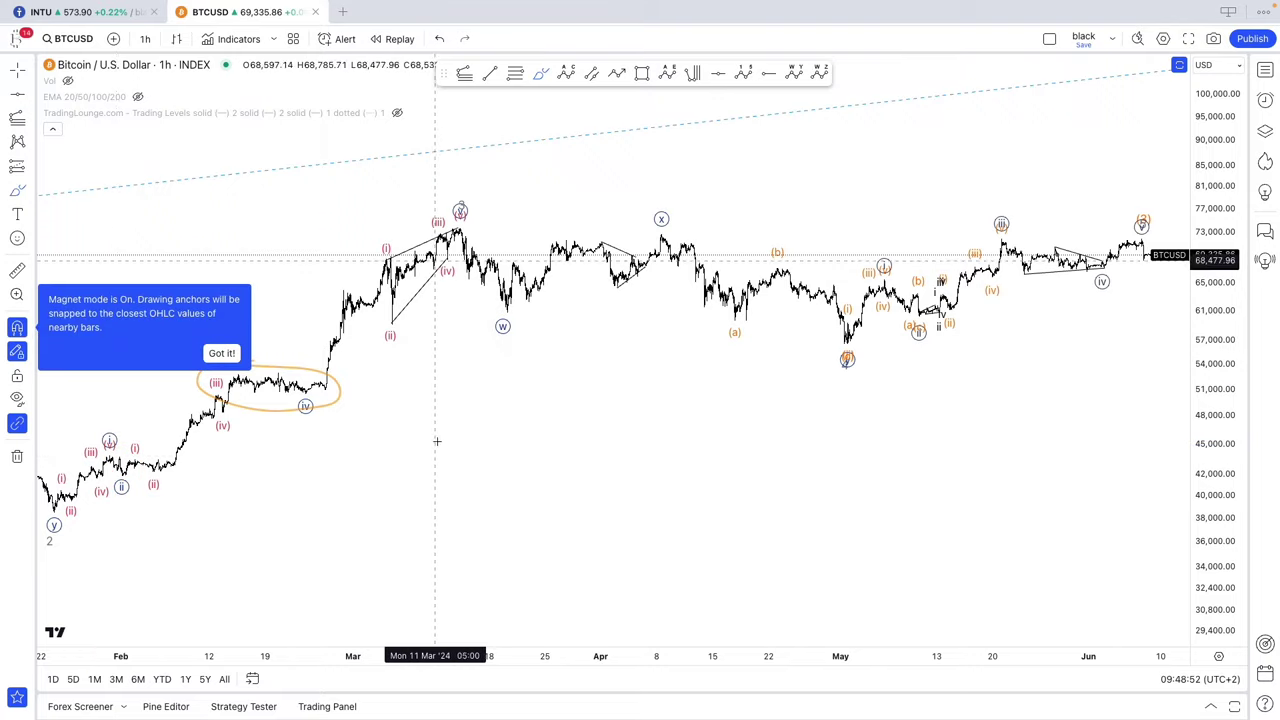
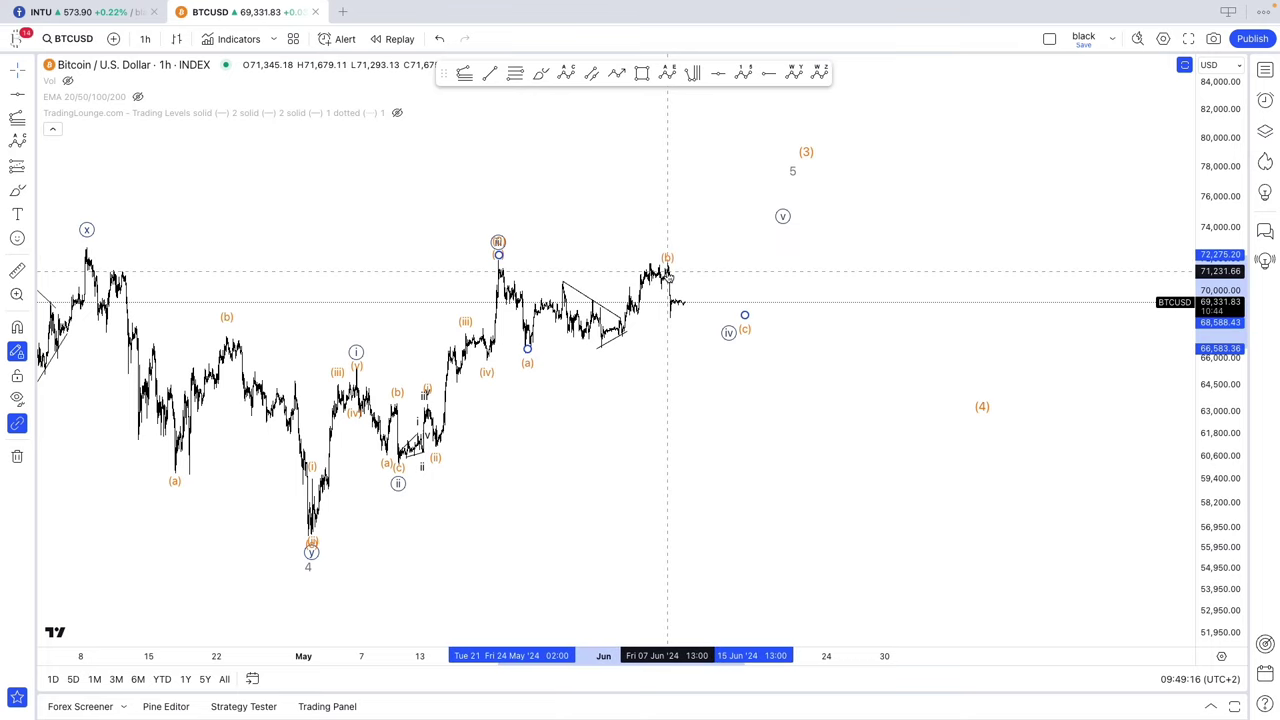
Shift the projected (c) and circled iv labels to 11–12 June and raise circled v to about 76,250 on 22 June.
{"action": "mouse_move", "coordinate": [744, 318]}
{"action": "left_mouse_down"}
{"action": "mouse_move", "coordinate": [712, 320]}
{"action": "mouse_move", "coordinate": [713, 331]}
{"action": "left_mouse_up"}
{"action": "left_click", "coordinate": [668, 348]}
{"action": "left_click", "coordinate": [781, 214]}
{"action": "left_click_drag", "start_coordinate": [783, 216], "coordinate": [810, 190]}
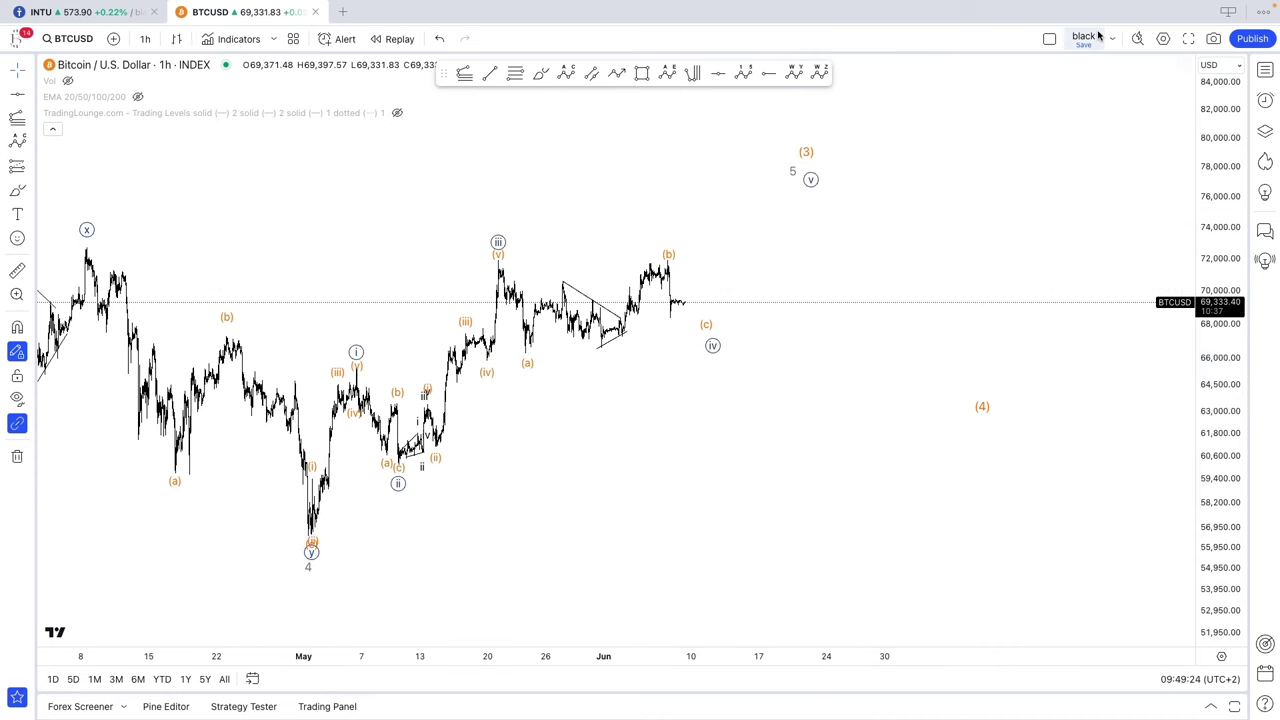
Change the circled i–v impulse count that starts at the May low to Minuette degree and color it orange.
{"action": "right_click", "coordinate": [712, 343]}
{"action": "mouse_move", "coordinate": [790, 676]}
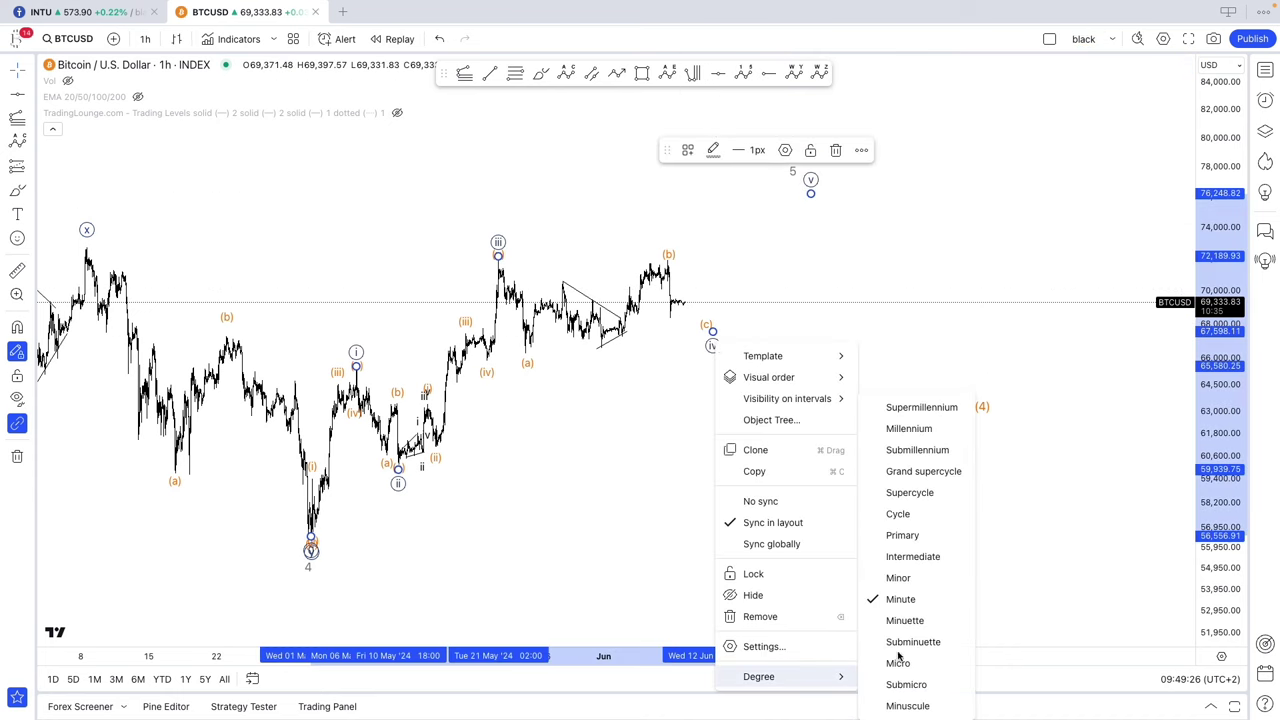
{"action": "left_click", "coordinate": [928, 627]}
{"action": "left_click", "coordinate": [713, 150]}
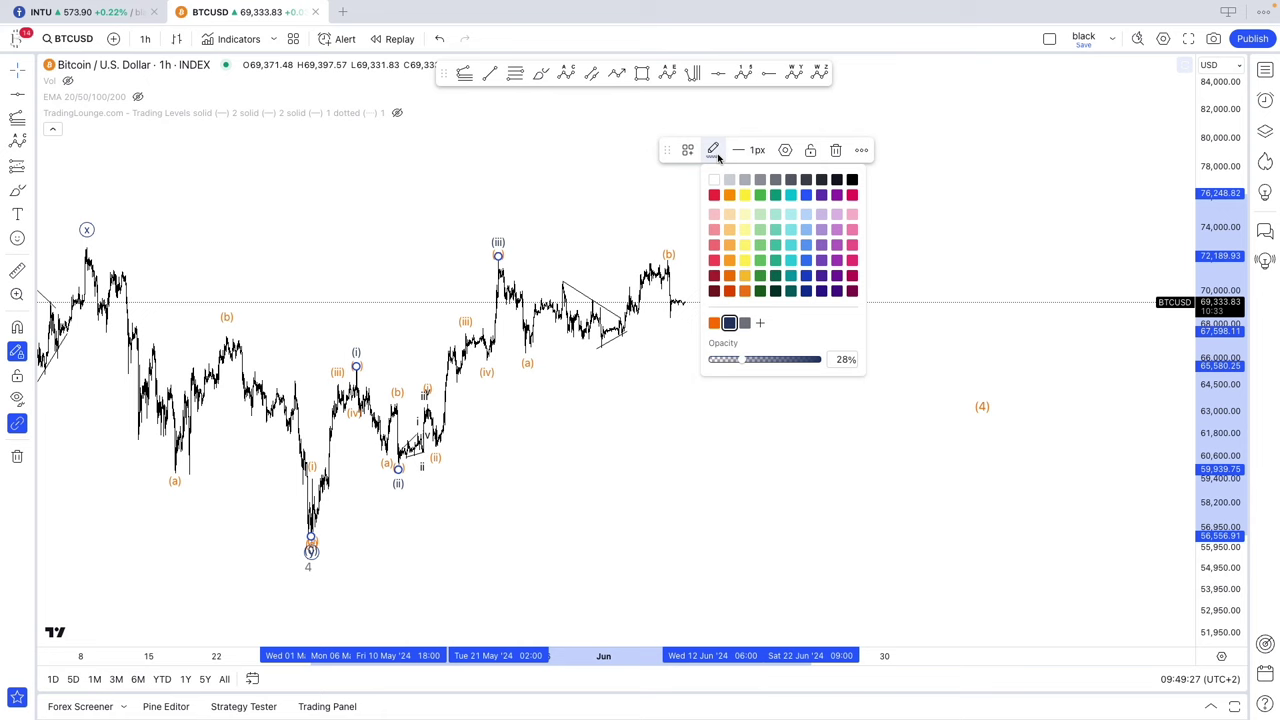
{"action": "left_click", "coordinate": [714, 323]}
Set both orange five-wave sub-counts, inside waves (i) and (iii), to Subminuette degree.
{"action": "right_click", "coordinate": [466, 321]}
{"action": "mouse_move", "coordinate": [565, 649]}
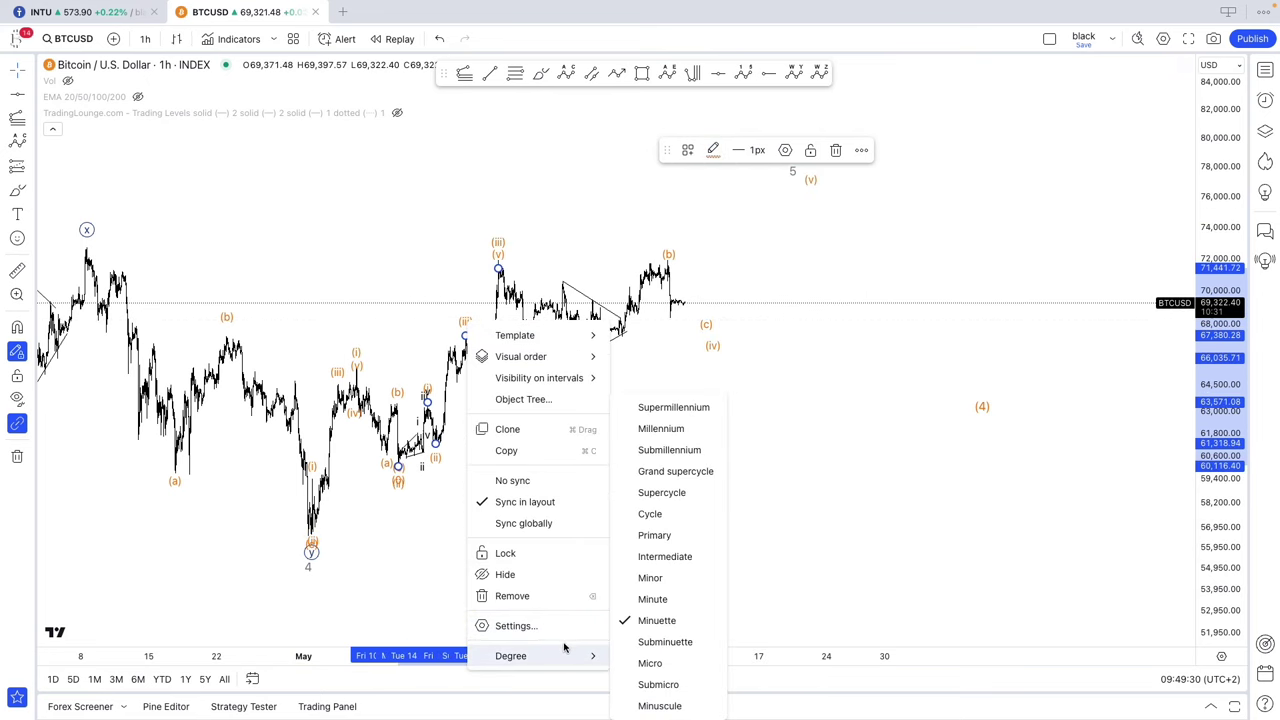
{"action": "left_click", "coordinate": [652, 599]}
{"action": "right_click", "coordinate": [336, 377]}
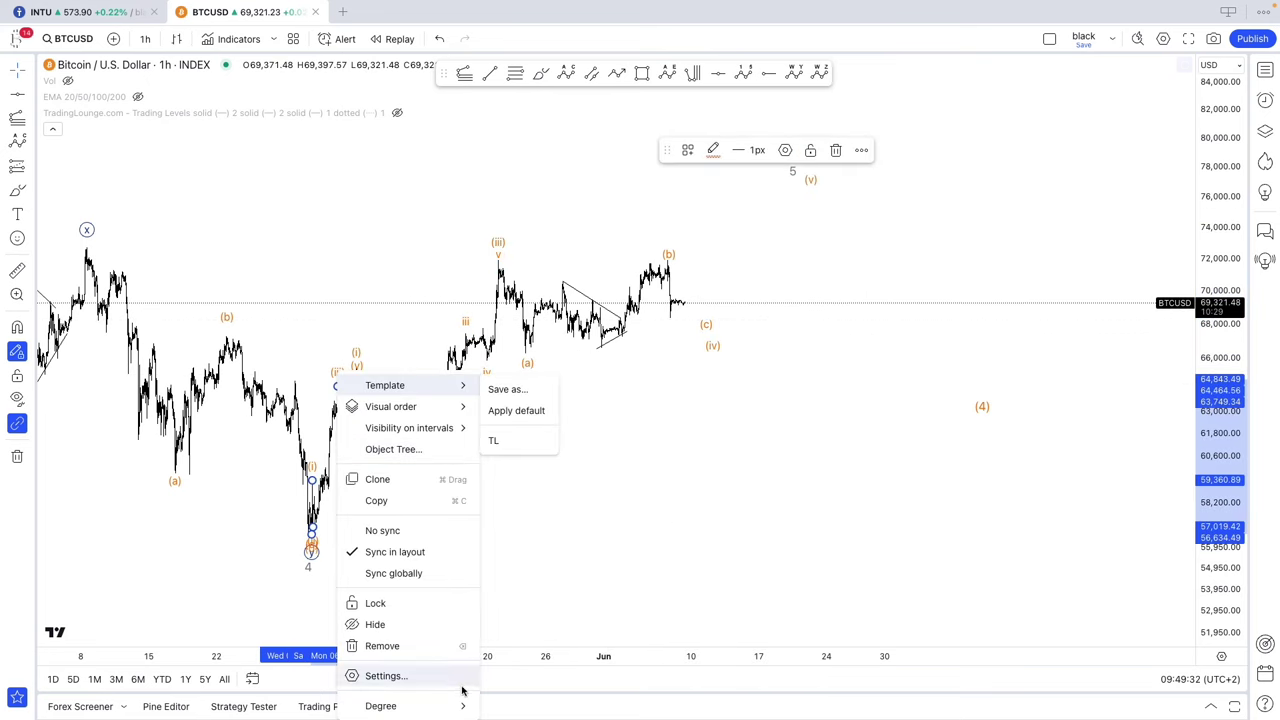
{"action": "mouse_move", "coordinate": [460, 705]}
{"action": "left_click", "coordinate": [523, 640]}
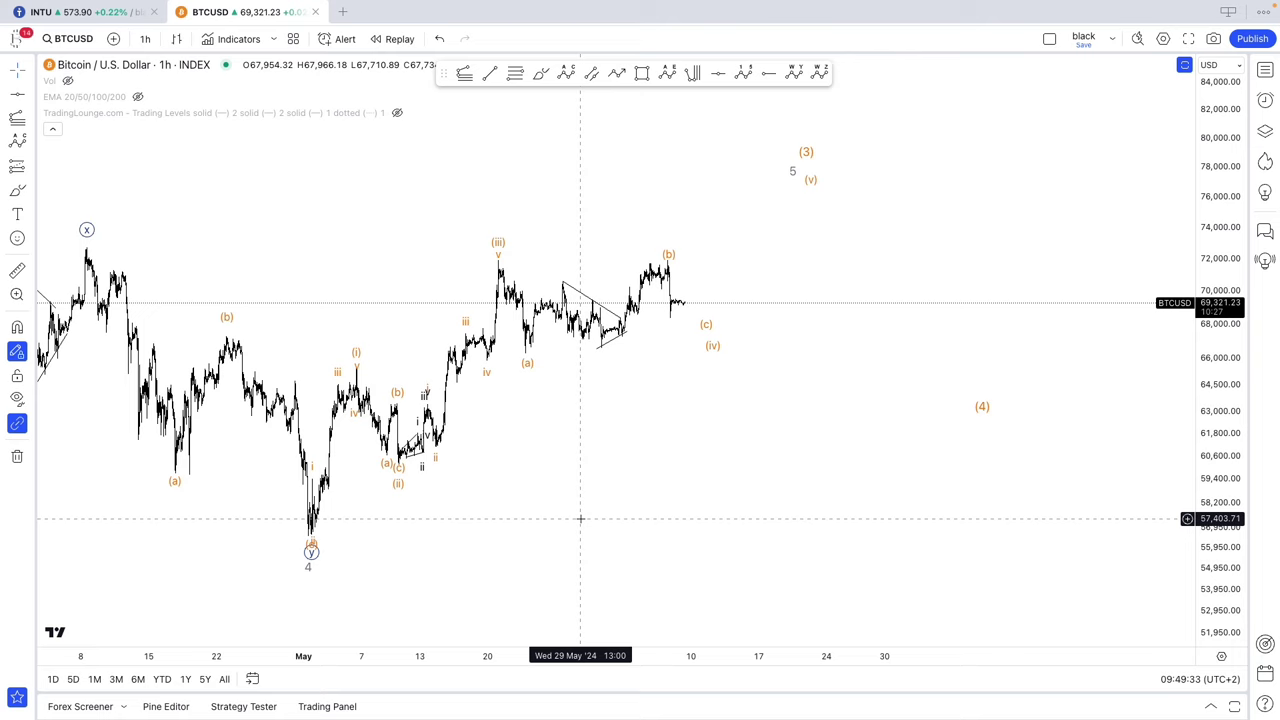
Set the orange (a)-(b)-(c) correction after wave (iii) to Subminuette degree and move the projected (v) label lower and earlier.
{"action": "left_click", "coordinate": [668, 265]}
{"action": "right_click", "coordinate": [670, 265]}
{"action": "mouse_move", "coordinate": [740, 591]}
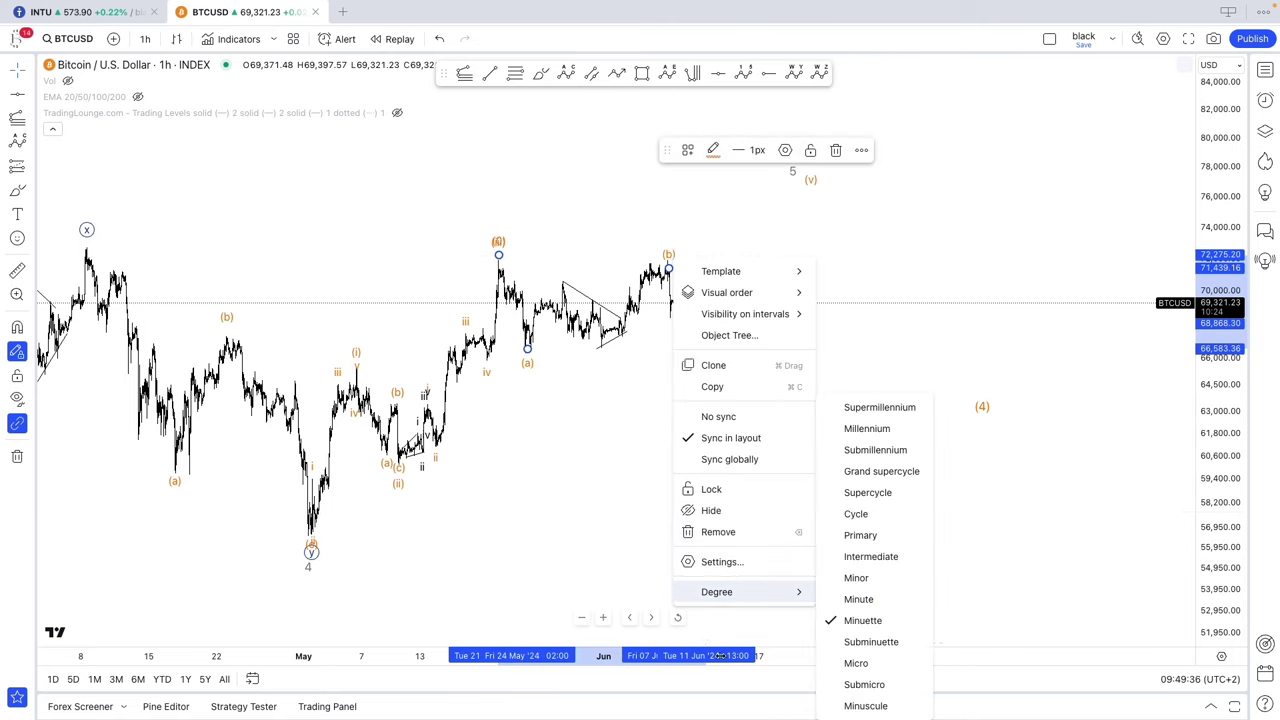
{"action": "left_click", "coordinate": [866, 641]}
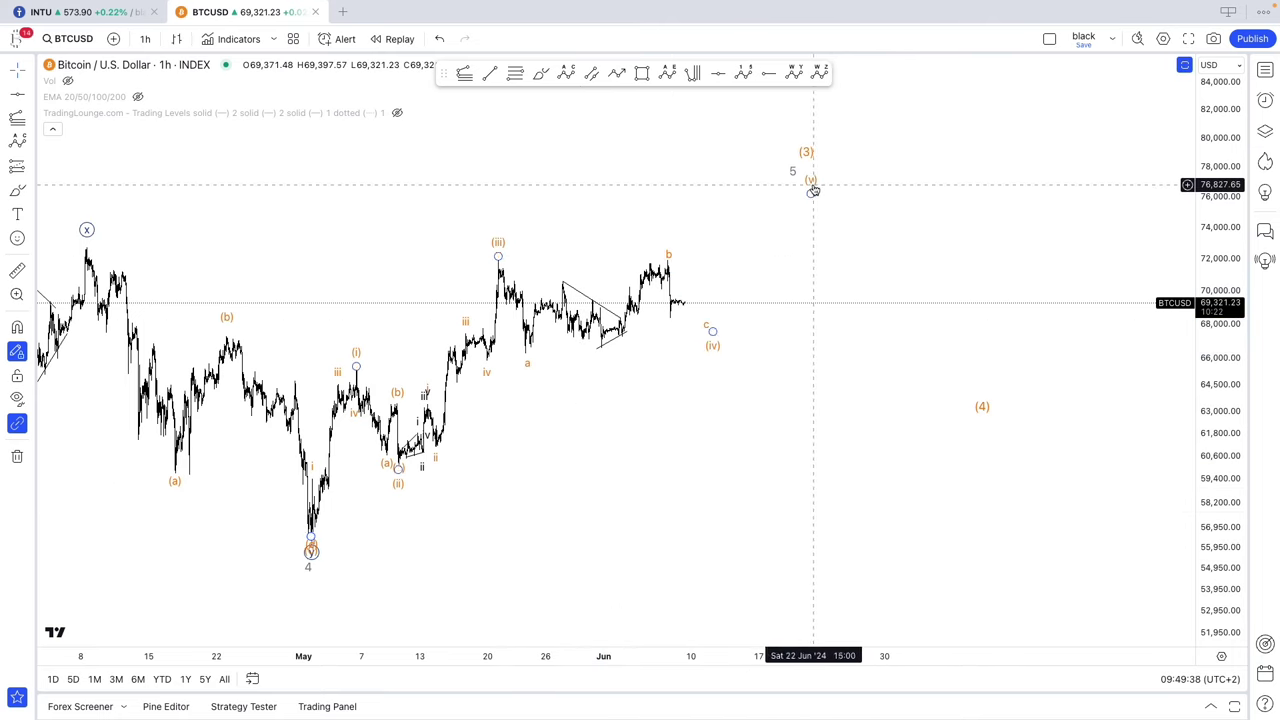
{"action": "left_click_drag", "start_coordinate": [812, 190], "coordinate": [775, 224]}
Draw an Elliott impulse wave from the May low with projected points at about 75,900, 66,800, 77,600, 76,700 and 80,700.
{"action": "left_click_drag", "start_coordinate": [678, 224], "coordinate": [639, 247]}
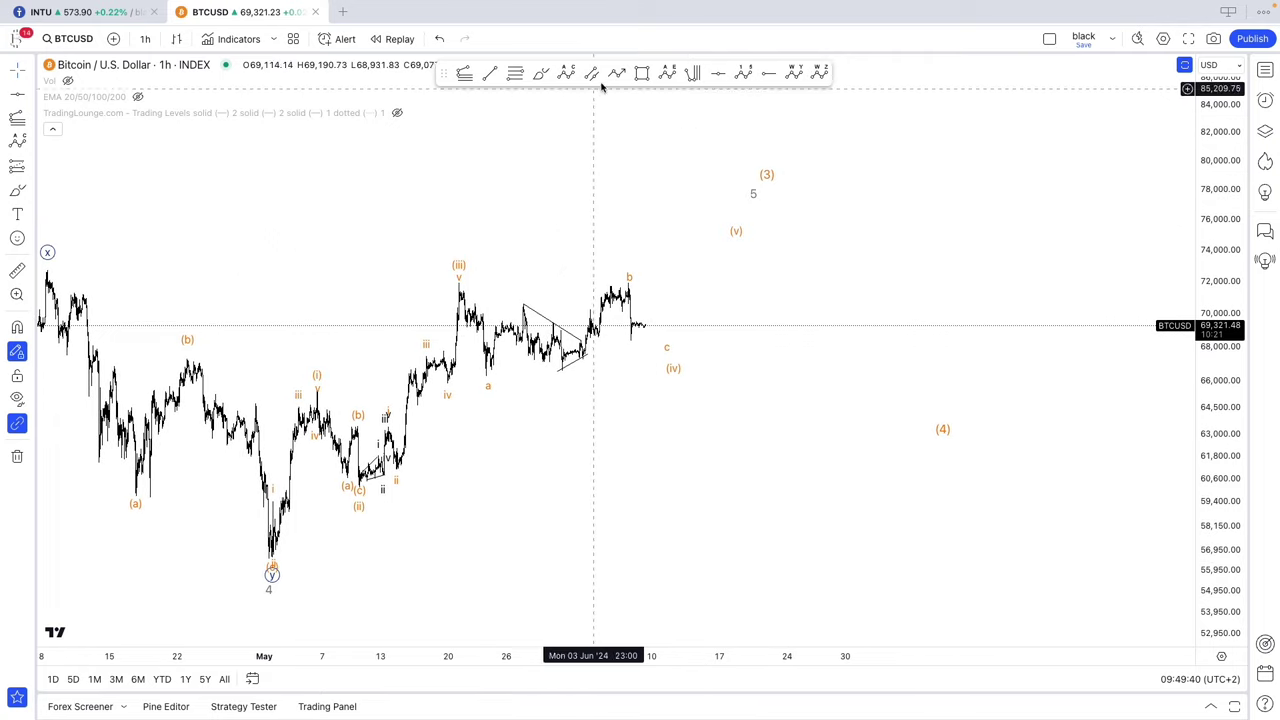
{"action": "left_click", "coordinate": [743, 73]}
{"action": "left_click", "coordinate": [278, 553]}
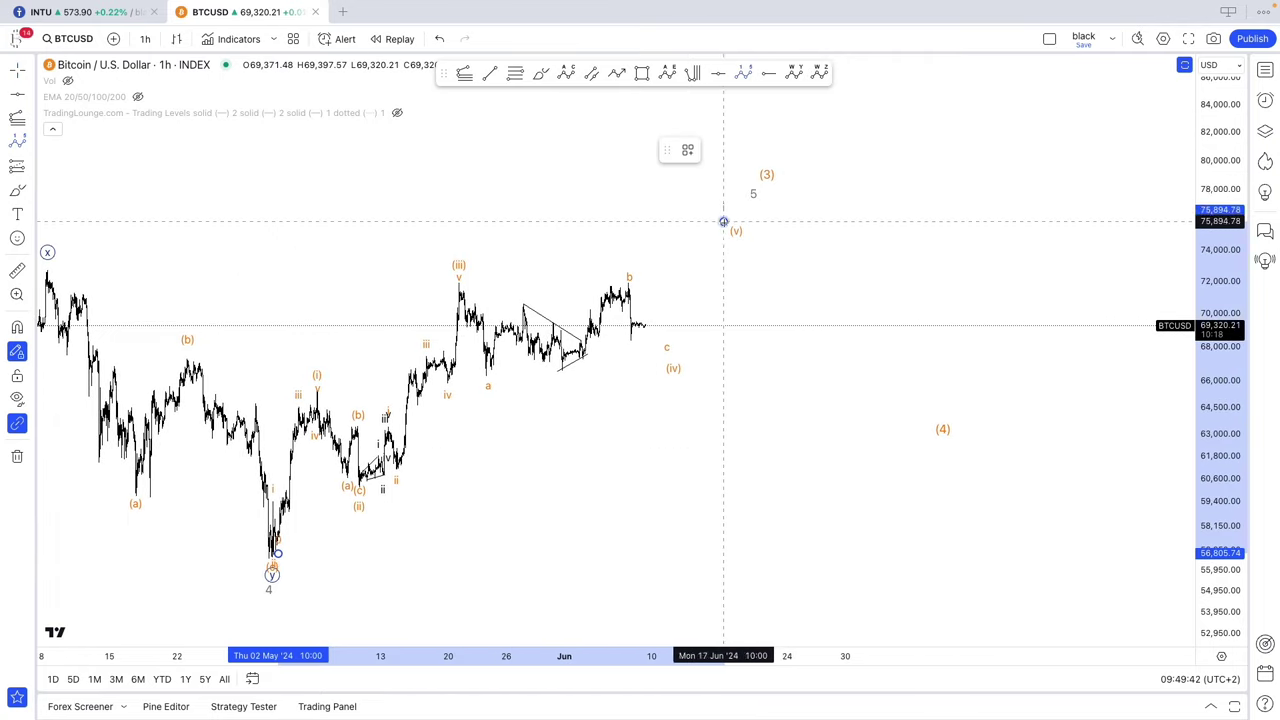
{"action": "left_click", "coordinate": [723, 221]}
{"action": "left_click", "coordinate": [872, 368]}
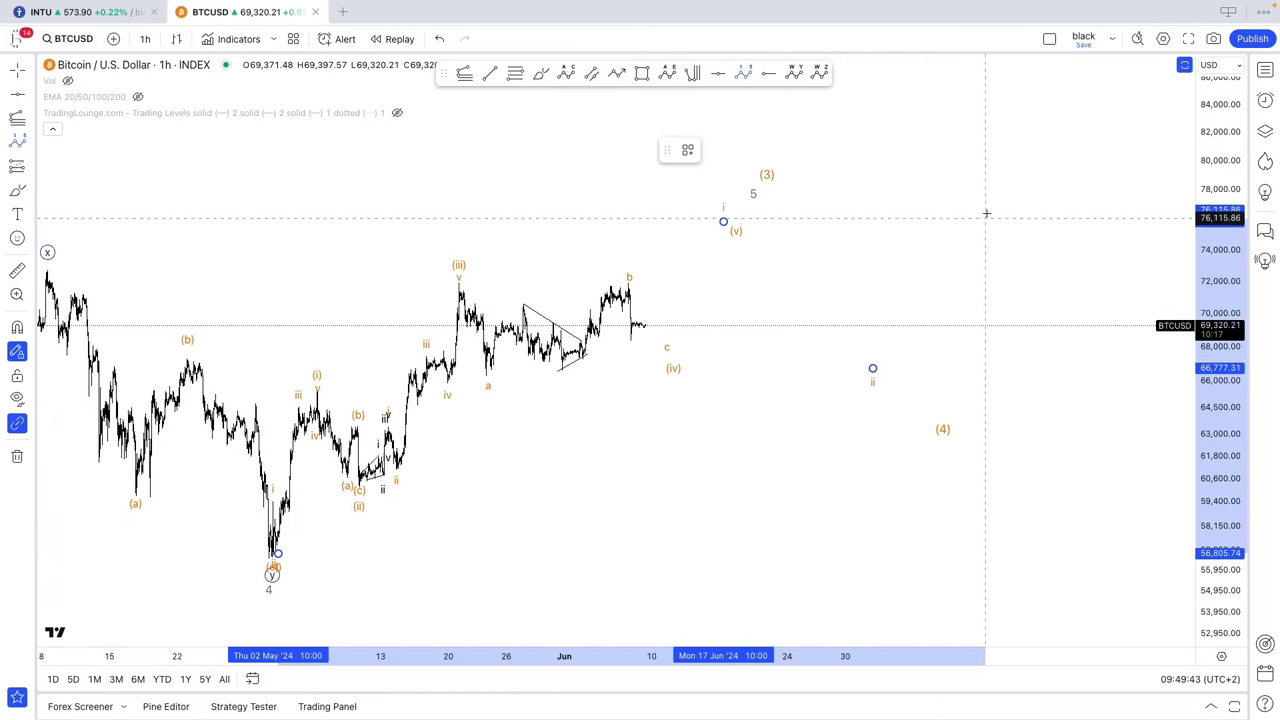
{"action": "left_click", "coordinate": [1043, 209]}
{"action": "left_click", "coordinate": [1081, 152]}
Set the newly drawn projected impulse wave to Minute degree and color it dark navy.
{"action": "right_click", "coordinate": [1081, 152]}
{"action": "mouse_move", "coordinate": [1160, 487]}
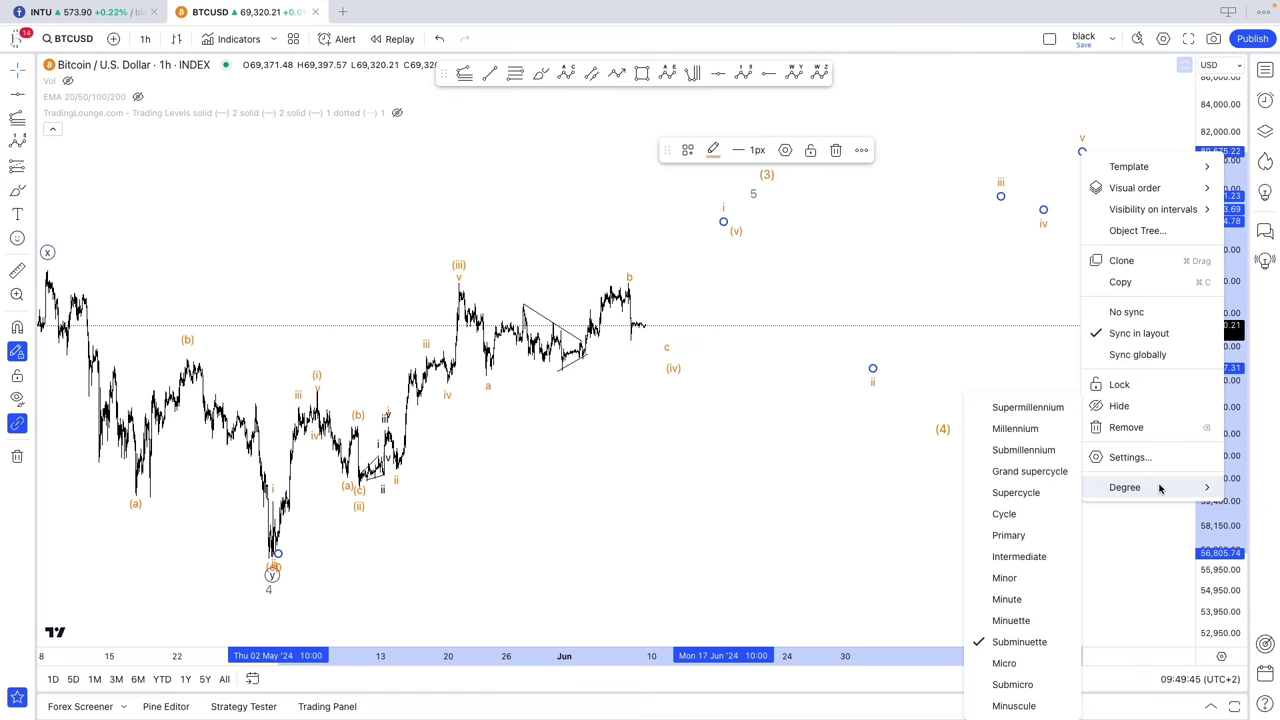
{"action": "left_click", "coordinate": [1045, 601]}
{"action": "left_click", "coordinate": [713, 150]}
{"action": "left_click", "coordinate": [729, 323]}
{"action": "left_click", "coordinate": [623, 272]}
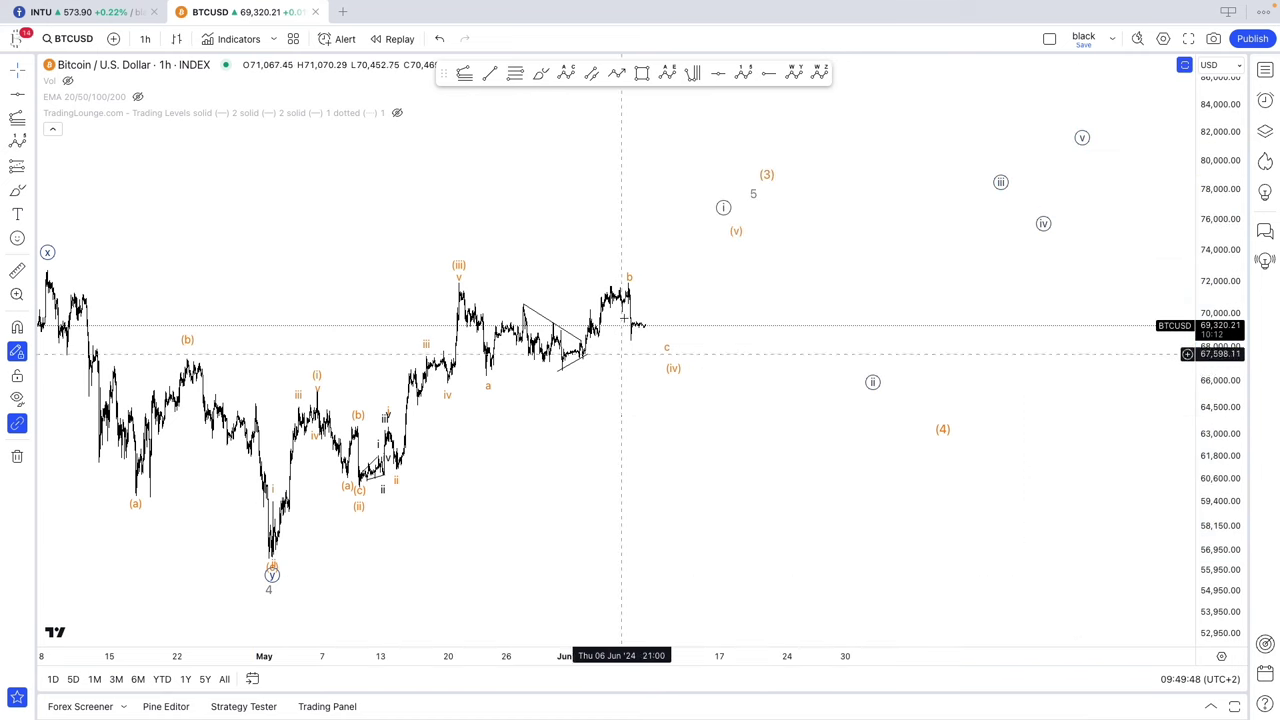
Move the orange (iv) label to the end of the triangle in early June and delete the orange a-b-c correction.
{"action": "left_click_drag", "start_coordinate": [737, 231], "coordinate": [718, 261]}
{"action": "left_click_drag", "start_coordinate": [673, 355], "coordinate": [593, 358]}
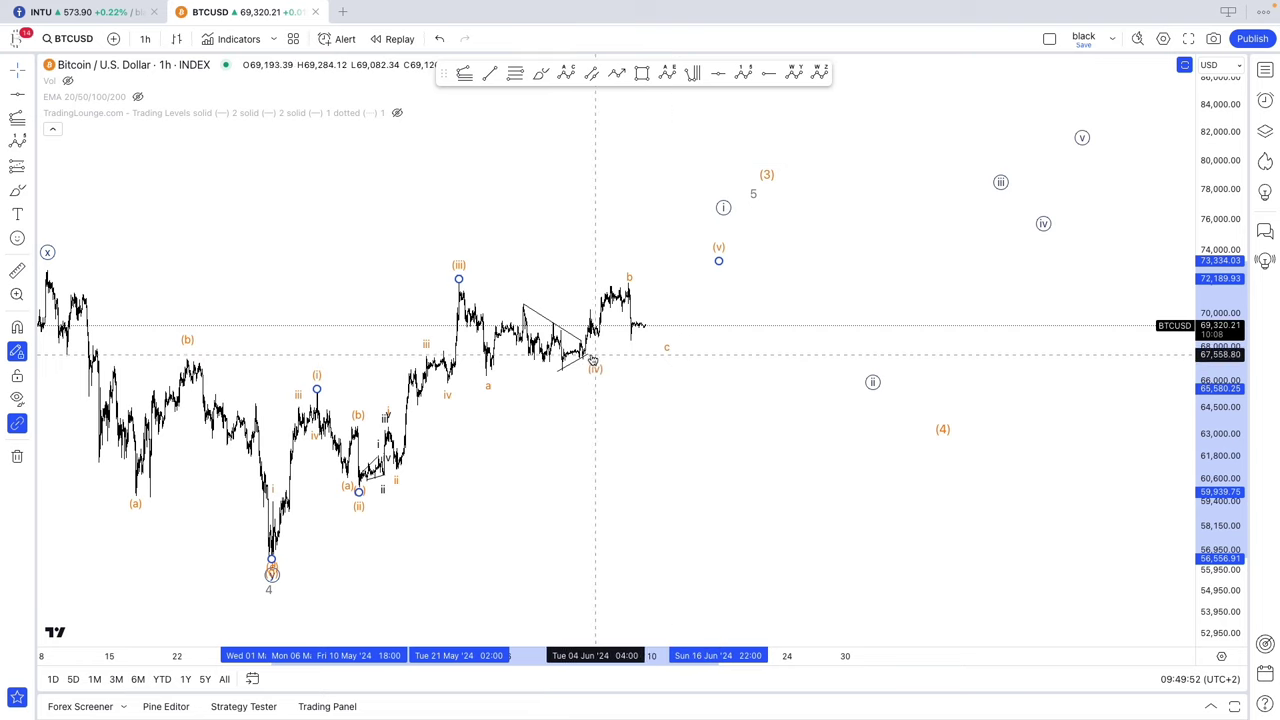
{"action": "left_click", "coordinate": [631, 286]}
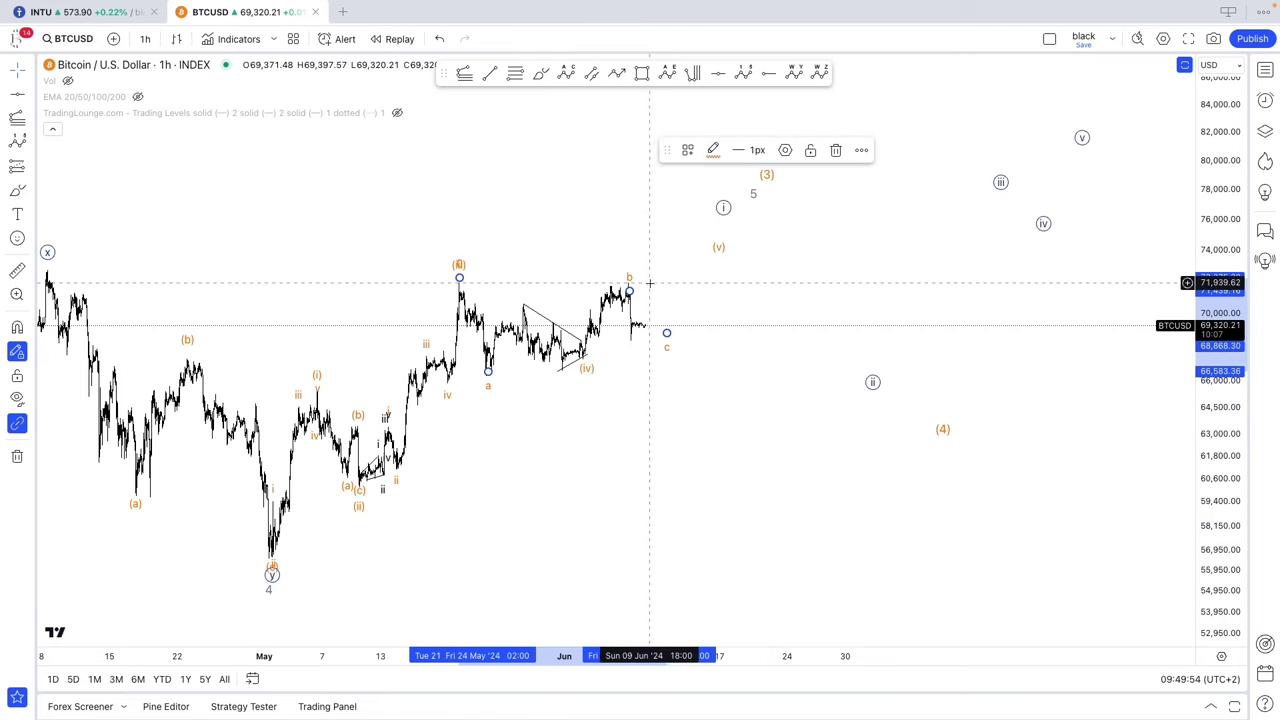
{"action": "key", "text": "Delete"}
Move the orange (v) and circled i labels to the 7 June high and circled ii to about 67,700 on 19 June.
{"action": "mouse_move", "coordinate": [717, 259]}
{"action": "left_mouse_down"}
{"action": "mouse_move", "coordinate": [632, 278]}
{"action": "mouse_move", "coordinate": [632, 290]}
{"action": "left_mouse_up"}
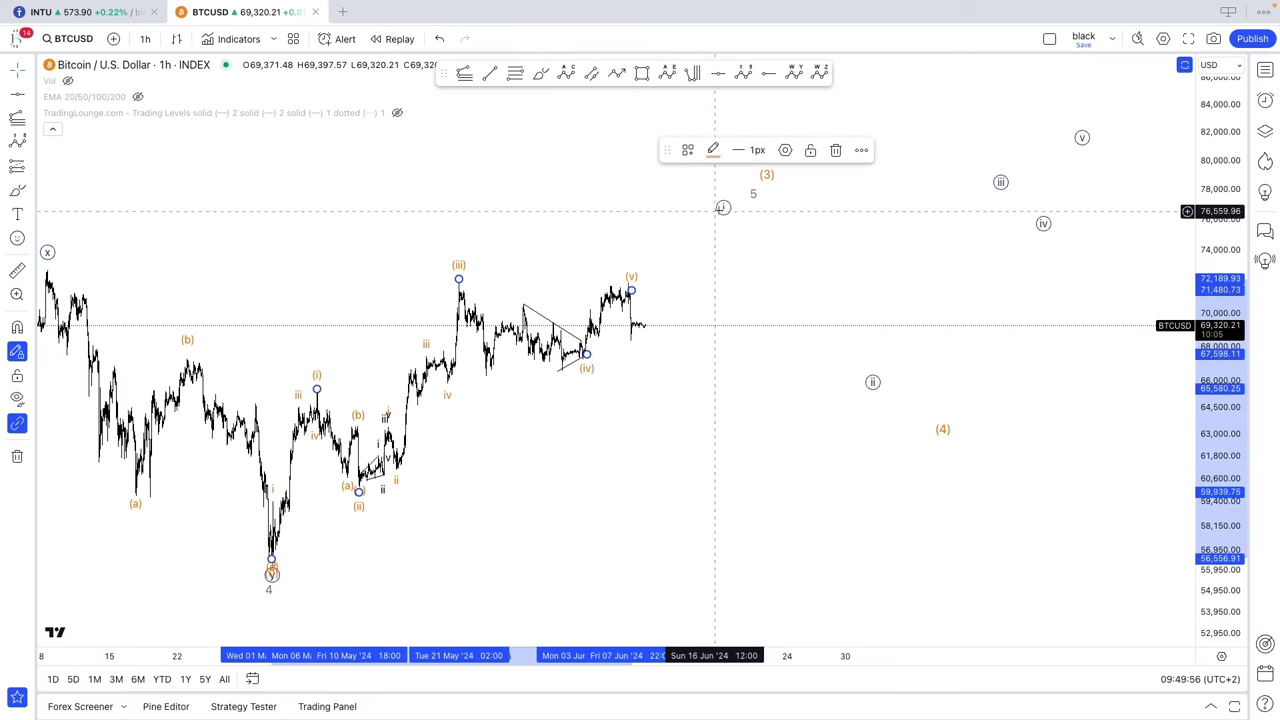
{"action": "mouse_move", "coordinate": [723, 219]}
{"action": "left_mouse_down"}
{"action": "mouse_move", "coordinate": [618, 288]}
{"action": "mouse_move", "coordinate": [631, 274]}
{"action": "left_mouse_up"}
{"action": "left_click_drag", "start_coordinate": [873, 370], "coordinate": [712, 355]}
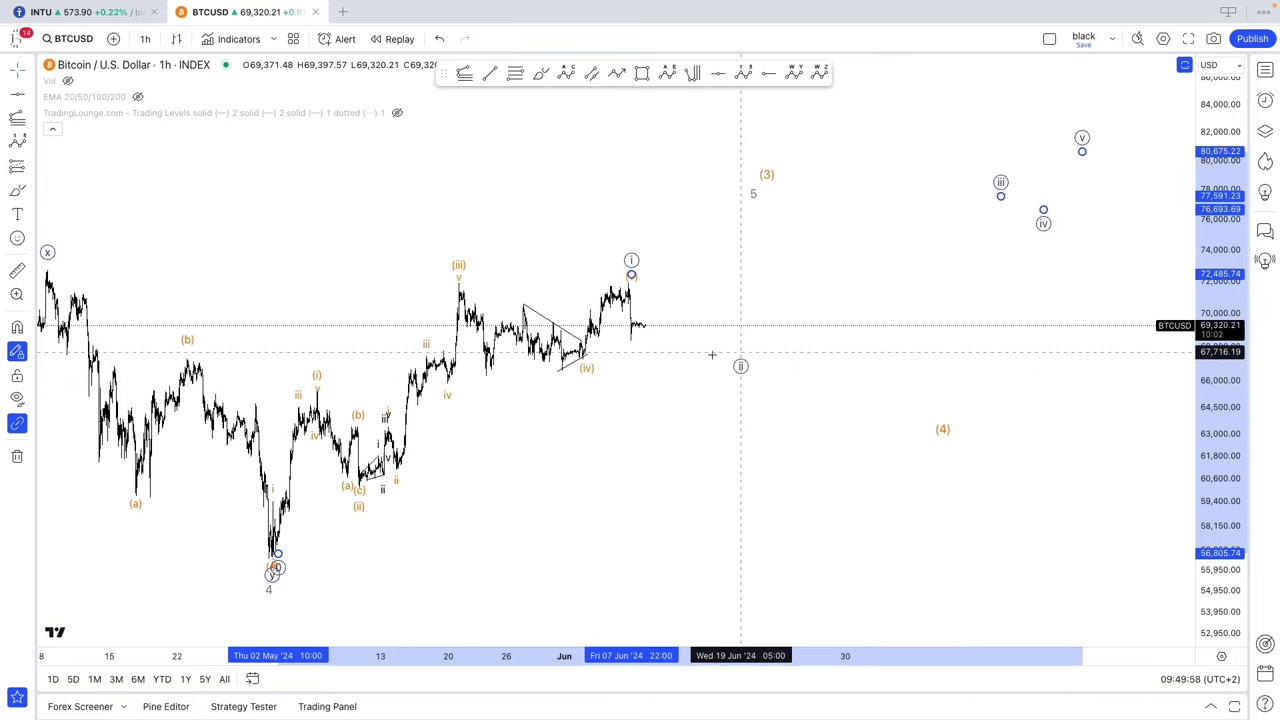
{"action": "left_click", "coordinate": [700, 345]}
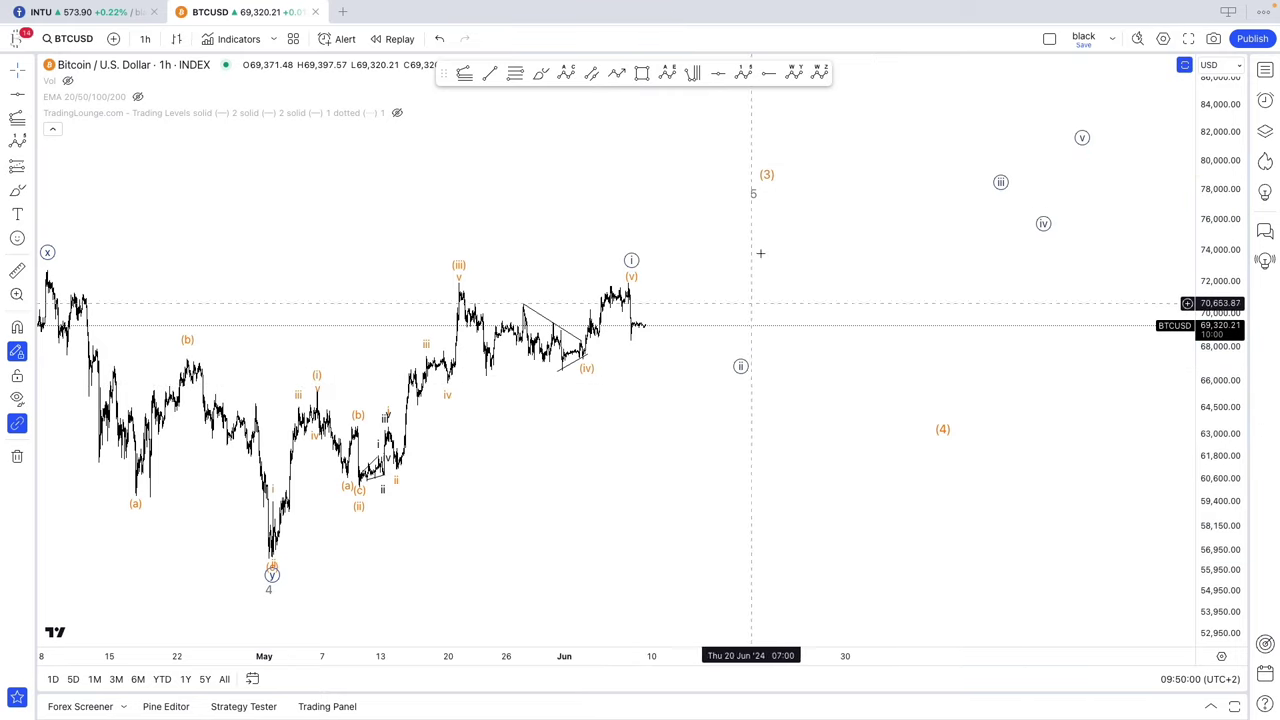
Shift the projected gray 5 and orange (3) labels to late June, keeping (3) above 5.
{"action": "left_click_drag", "start_coordinate": [755, 198], "coordinate": [826, 206]}
{"action": "left_click_drag", "start_coordinate": [768, 177], "coordinate": [821, 179]}
{"action": "left_click", "coordinate": [768, 270]}
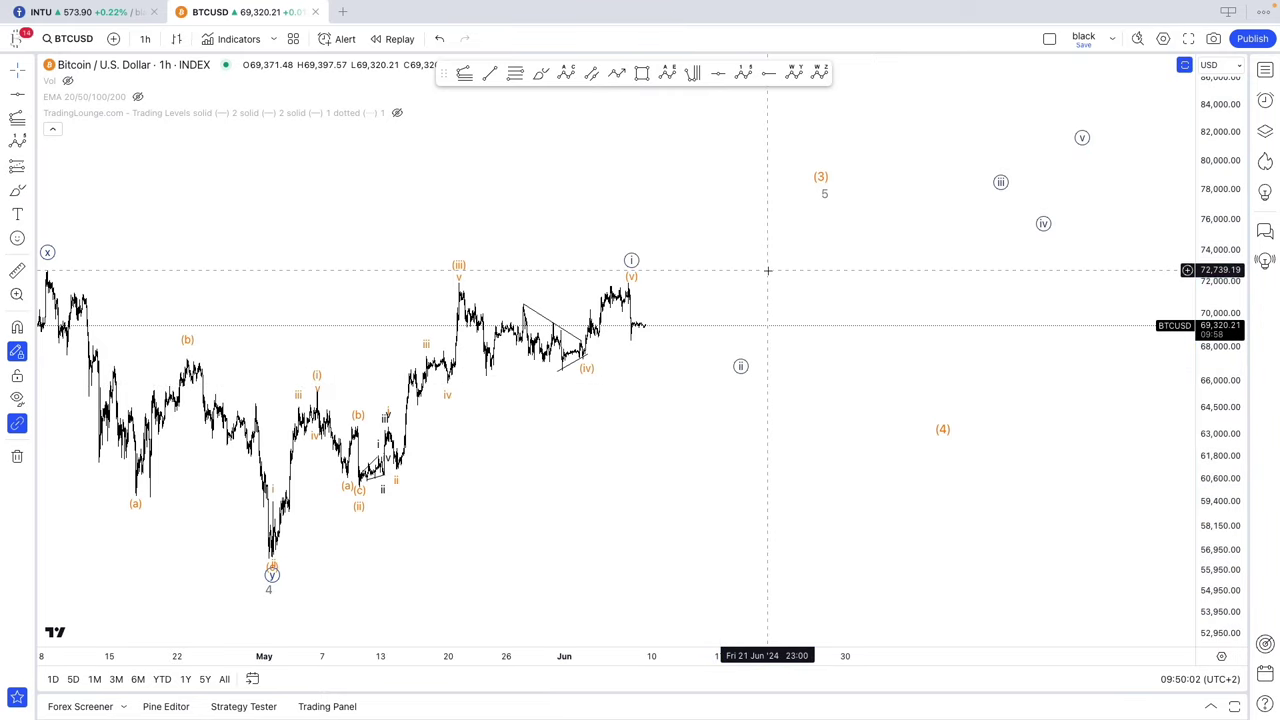
{"action": "scroll", "coordinate": [787, 264], "scroll_direction": "down", "scroll_amount": 2}
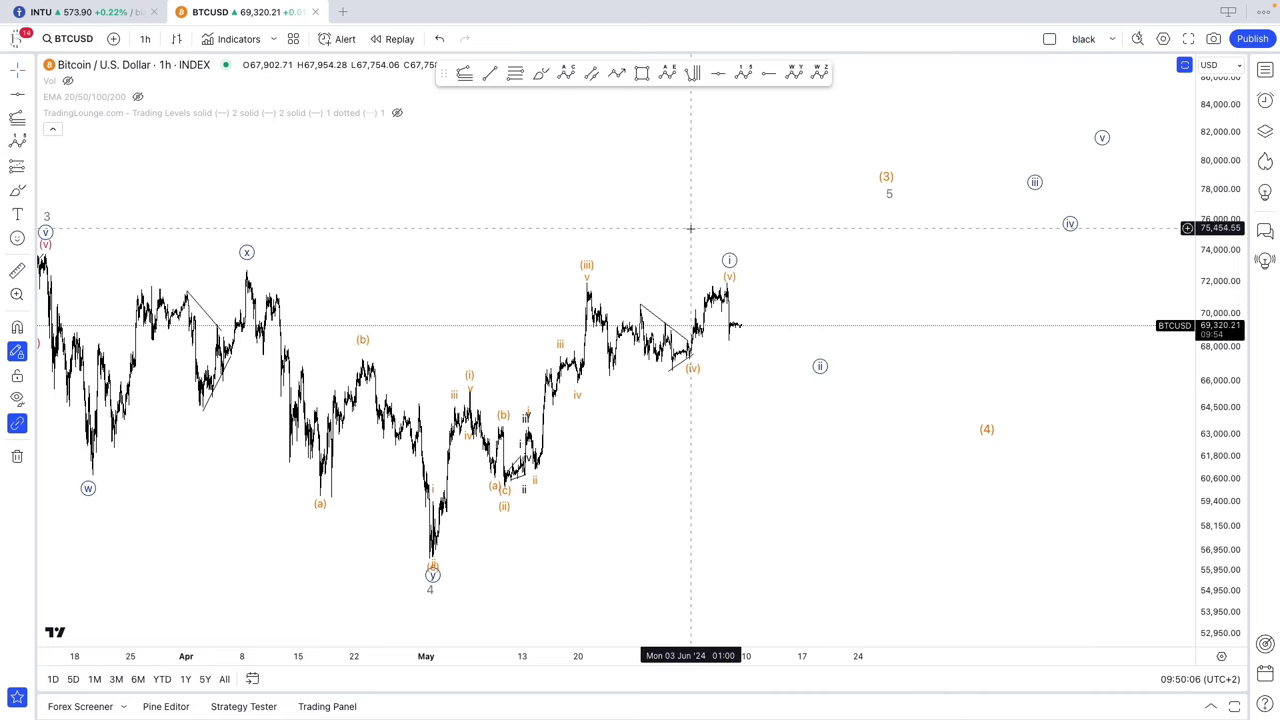
{"action": "left_click_drag", "start_coordinate": [652, 219], "coordinate": [689, 223]}
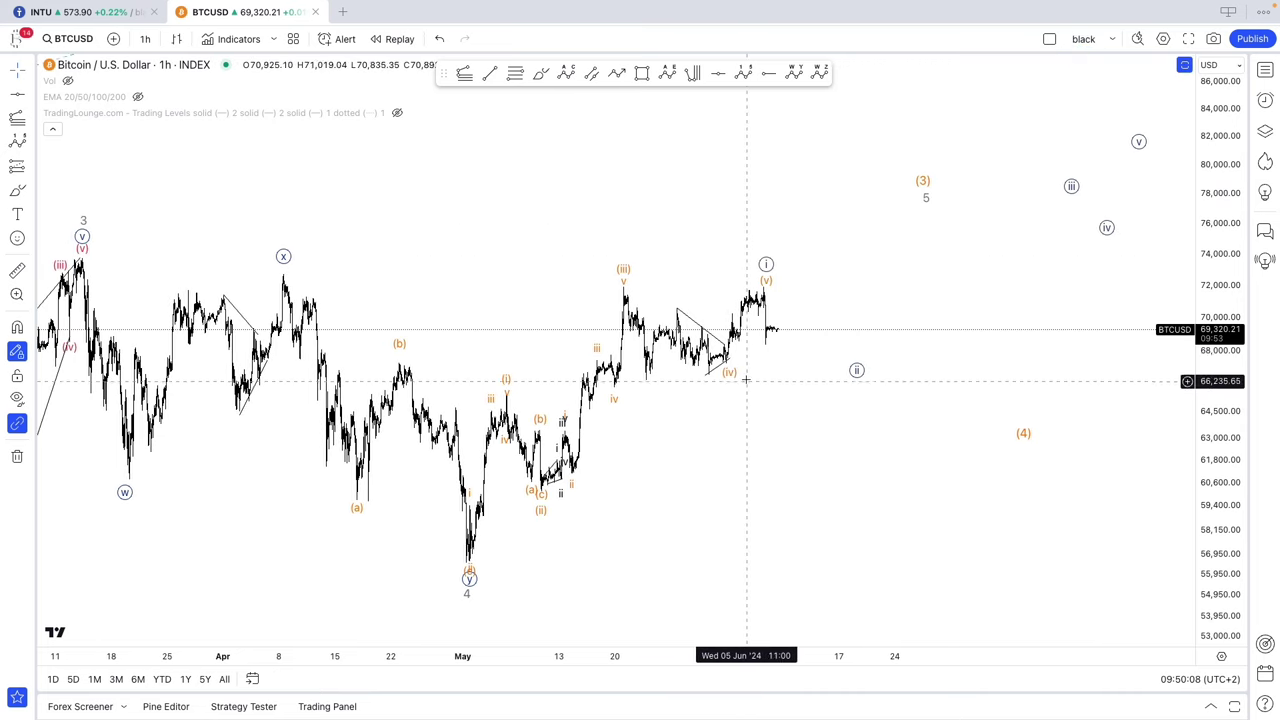
Move orange (iv) to 11 June, orange (v) and circled i to about 19 June, circled ii to early July, and save the layout.
{"action": "left_click_drag", "start_coordinate": [730, 373], "coordinate": [799, 370]}
{"action": "mouse_move", "coordinate": [769, 291]}
{"action": "left_mouse_down"}
{"action": "mouse_move", "coordinate": [864, 268]}
{"action": "mouse_move", "coordinate": [840, 255]}
{"action": "mouse_move", "coordinate": [858, 254]}
{"action": "left_mouse_up"}
{"action": "left_click_drag", "start_coordinate": [857, 357], "coordinate": [989, 313]}
{"action": "left_click", "coordinate": [946, 366]}
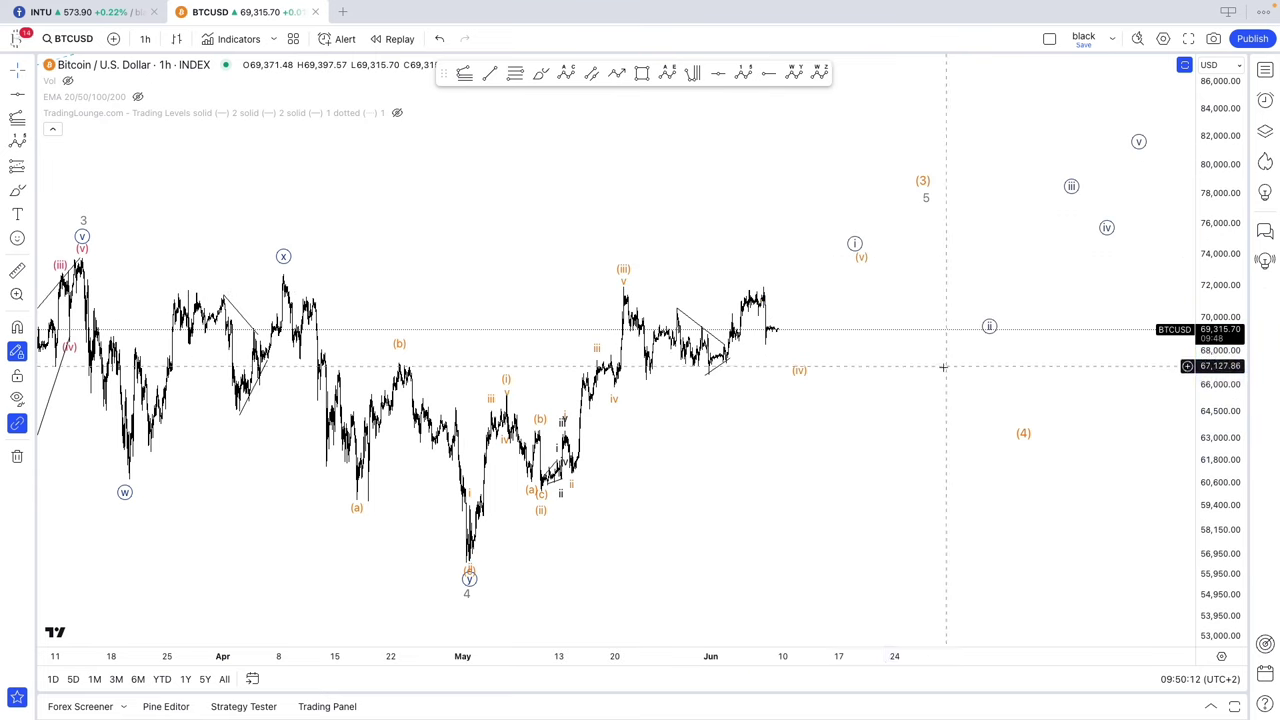
{"action": "left_click_drag", "start_coordinate": [908, 389], "coordinate": [1004, 377]}
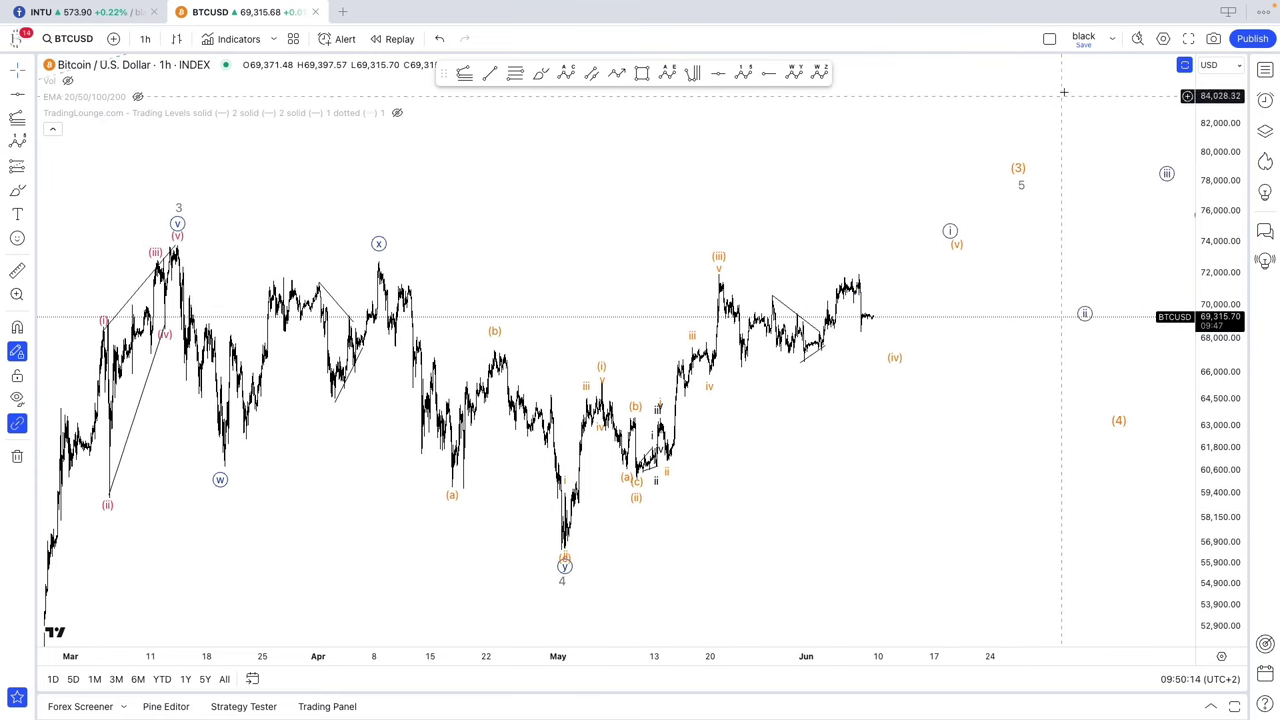
{"action": "left_click", "coordinate": [1060, 45]}
{"action": "left_click", "coordinate": [1077, 45]}
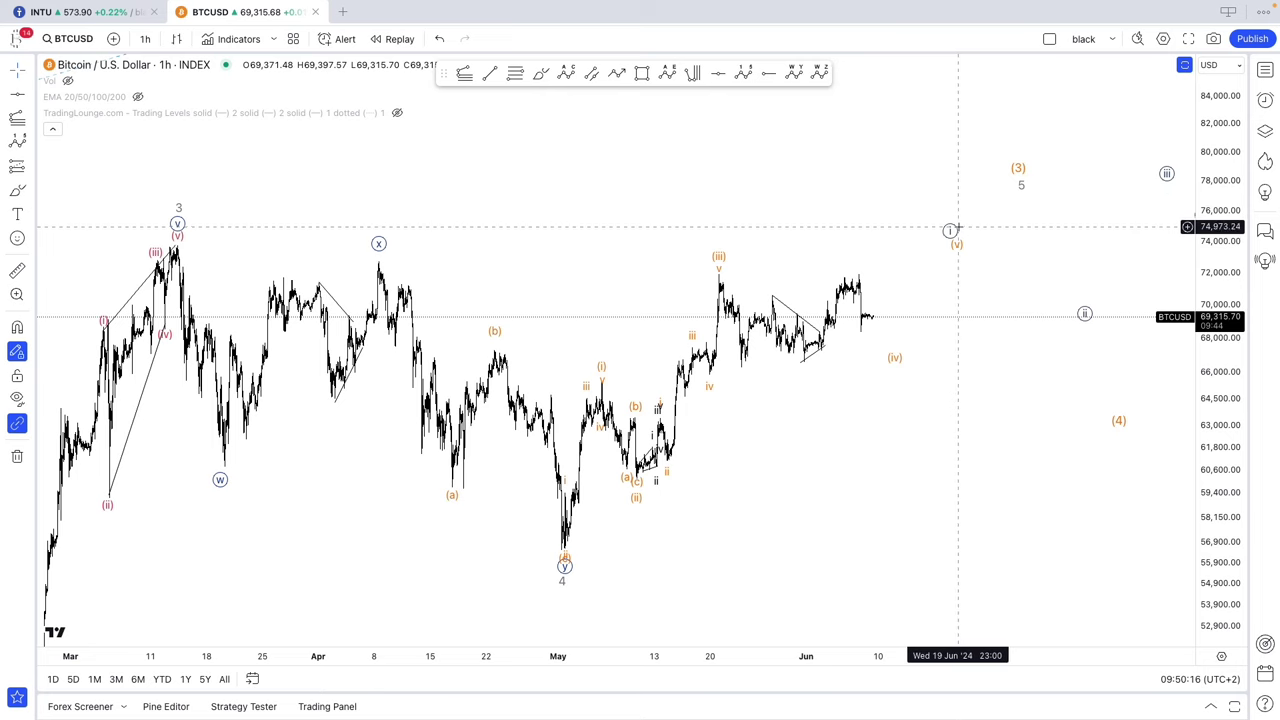
{"action": "left_click_drag", "start_coordinate": [953, 233], "coordinate": [960, 238]}
Return orange (iv) to the triangle's end, move orange (v) and circled i to the 7 June high, circled ii to about 66,800, and save the layout.
{"action": "left_click_drag", "start_coordinate": [892, 271], "coordinate": [868, 277]}
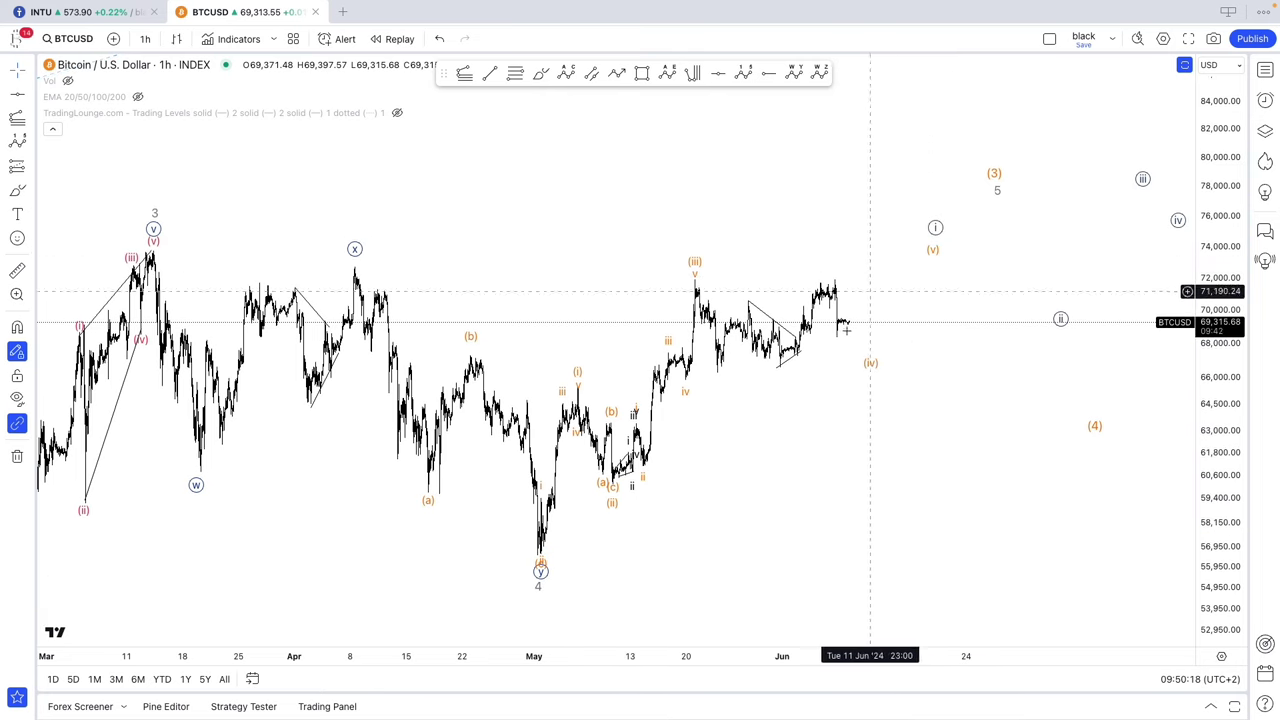
{"action": "mouse_move", "coordinate": [871, 350]}
{"action": "left_mouse_down"}
{"action": "mouse_move", "coordinate": [849, 364]}
{"action": "mouse_move", "coordinate": [800, 352]}
{"action": "left_mouse_up"}
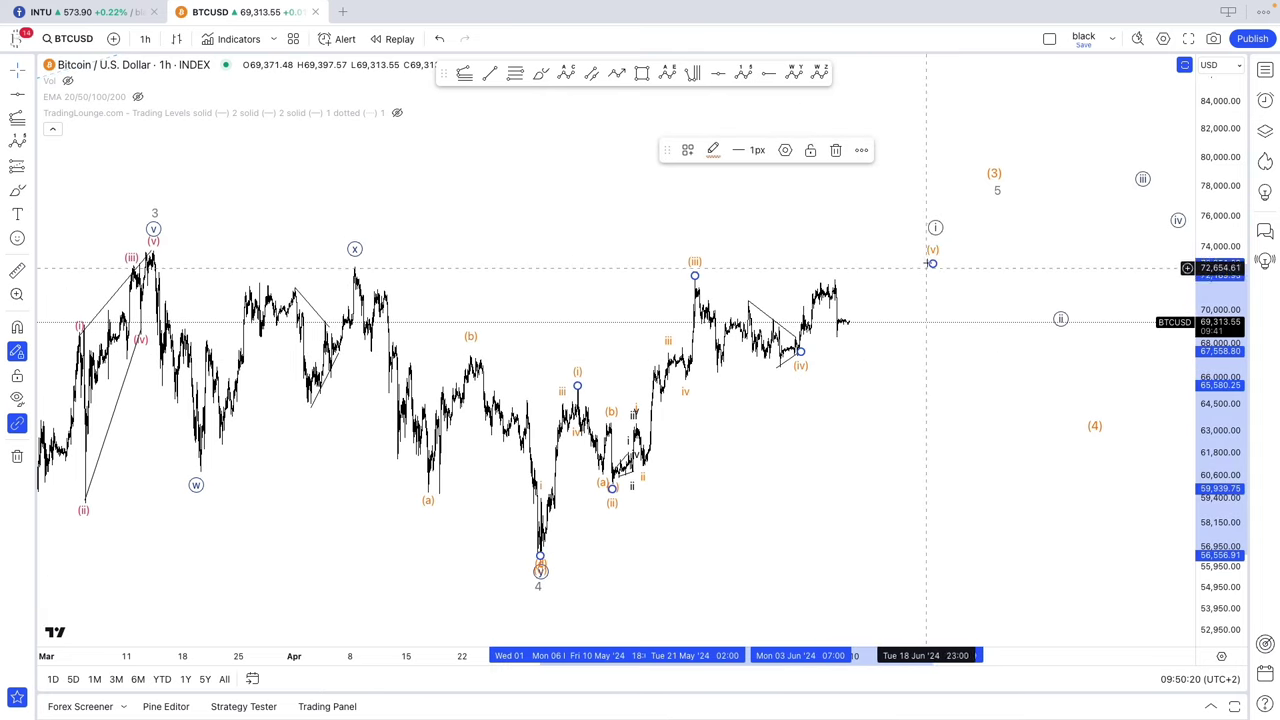
{"action": "left_click_drag", "start_coordinate": [931, 264], "coordinate": [838, 285]}
{"action": "left_click_drag", "start_coordinate": [934, 237], "coordinate": [838, 273]}
{"action": "mouse_move", "coordinate": [1060, 305]}
{"action": "left_mouse_down"}
{"action": "mouse_move", "coordinate": [986, 358]}
{"action": "mouse_move", "coordinate": [931, 366]}
{"action": "left_mouse_up"}
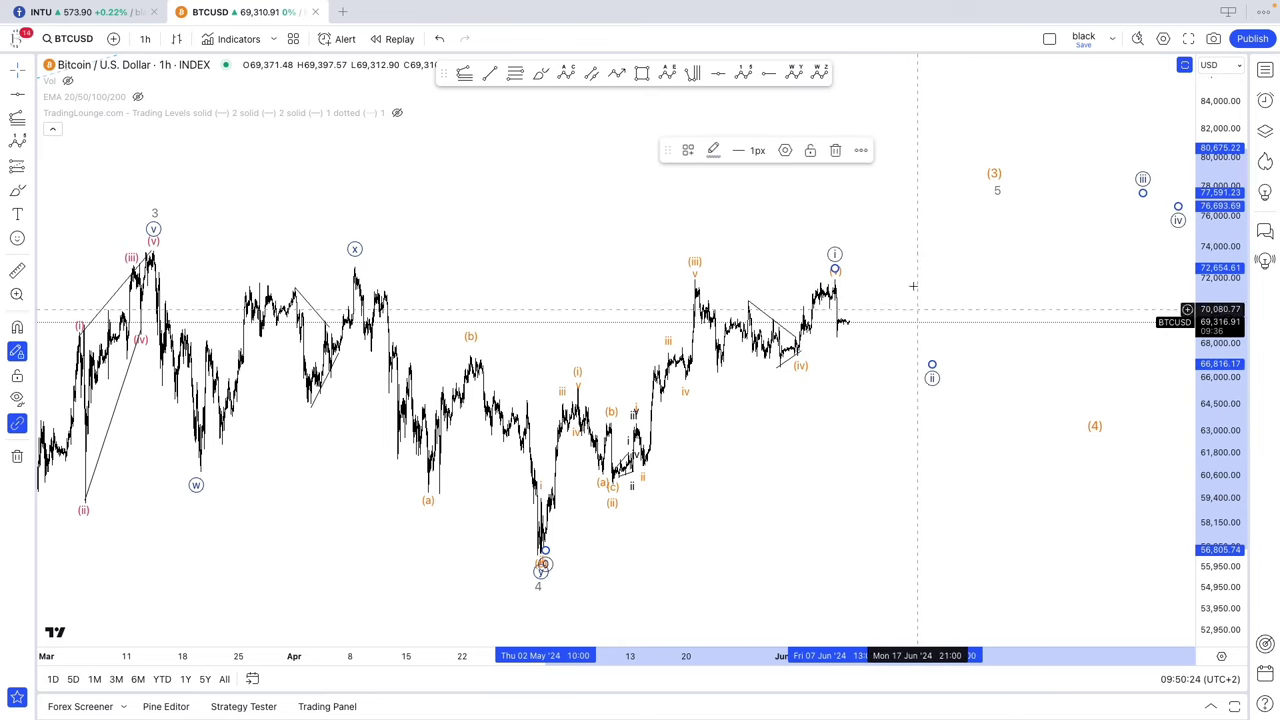
{"action": "left_click", "coordinate": [909, 258]}
{"action": "left_click_drag", "start_coordinate": [909, 255], "coordinate": [1000, 267]}
{"action": "left_click", "coordinate": [1086, 43]}
Draw an orange horizontal line at 65,051.86 and shift the circled ii label to about 22 June.
{"action": "left_click_drag", "start_coordinate": [967, 165], "coordinate": [998, 147]}
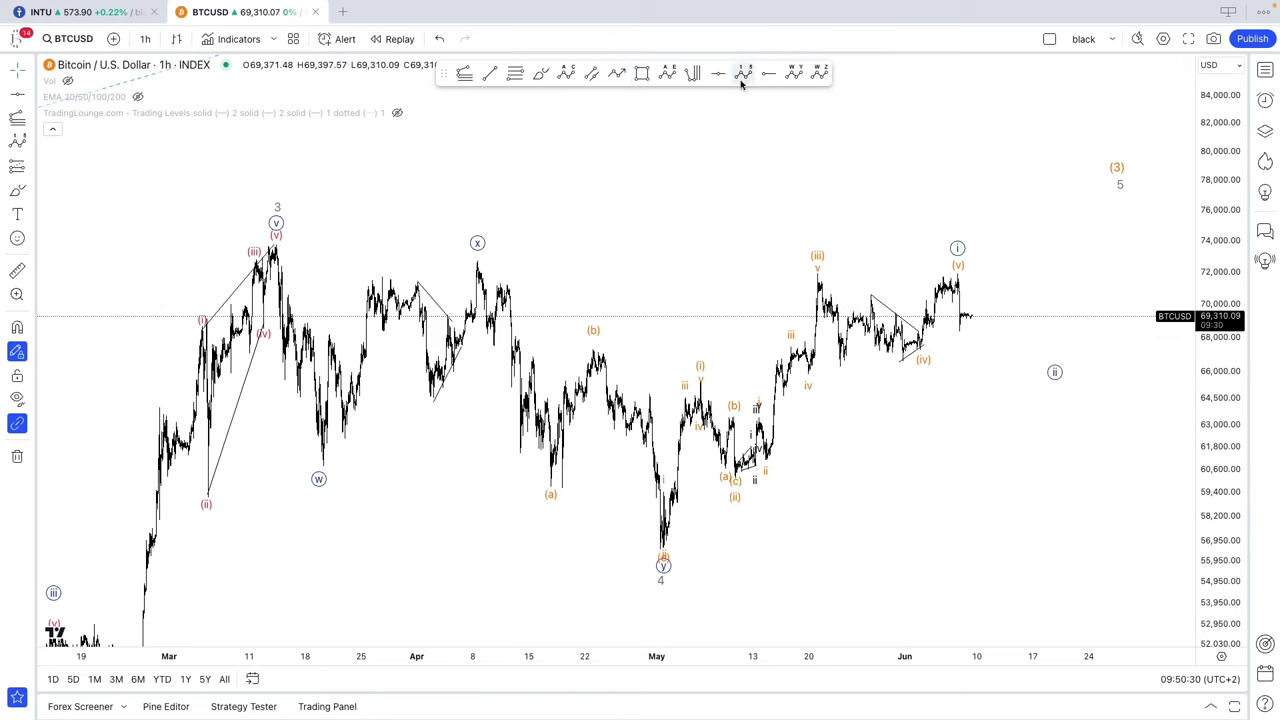
{"action": "left_click", "coordinate": [412, 388]}
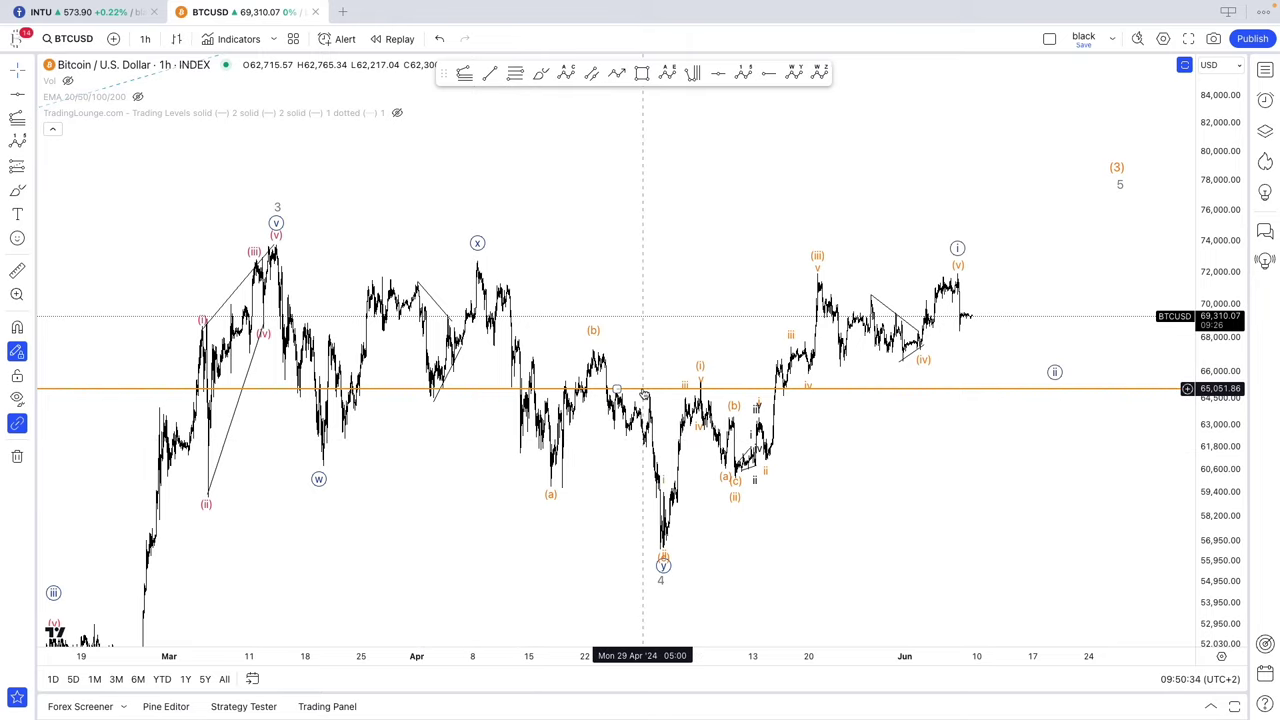
{"action": "scroll", "coordinate": [1000, 320], "scroll_direction": "right", "scroll_amount": 3}
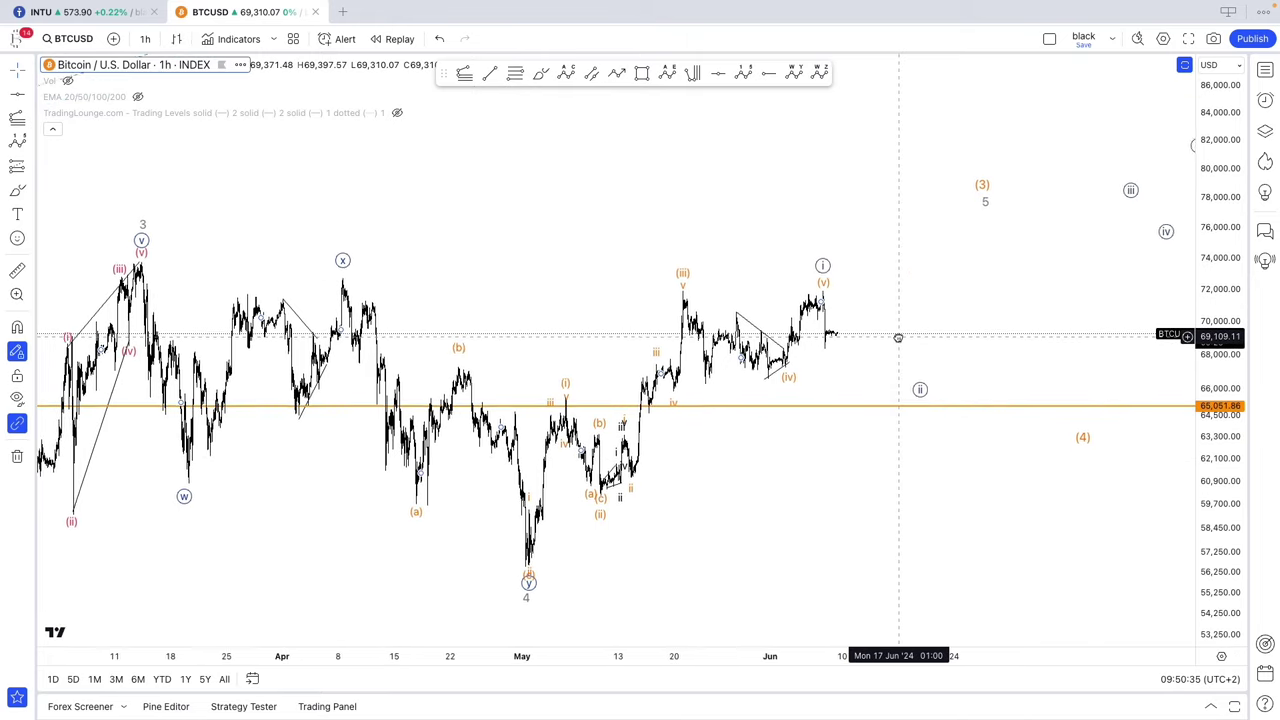
{"action": "left_click", "coordinate": [938, 385]}
{"action": "left_click", "coordinate": [985, 228]}
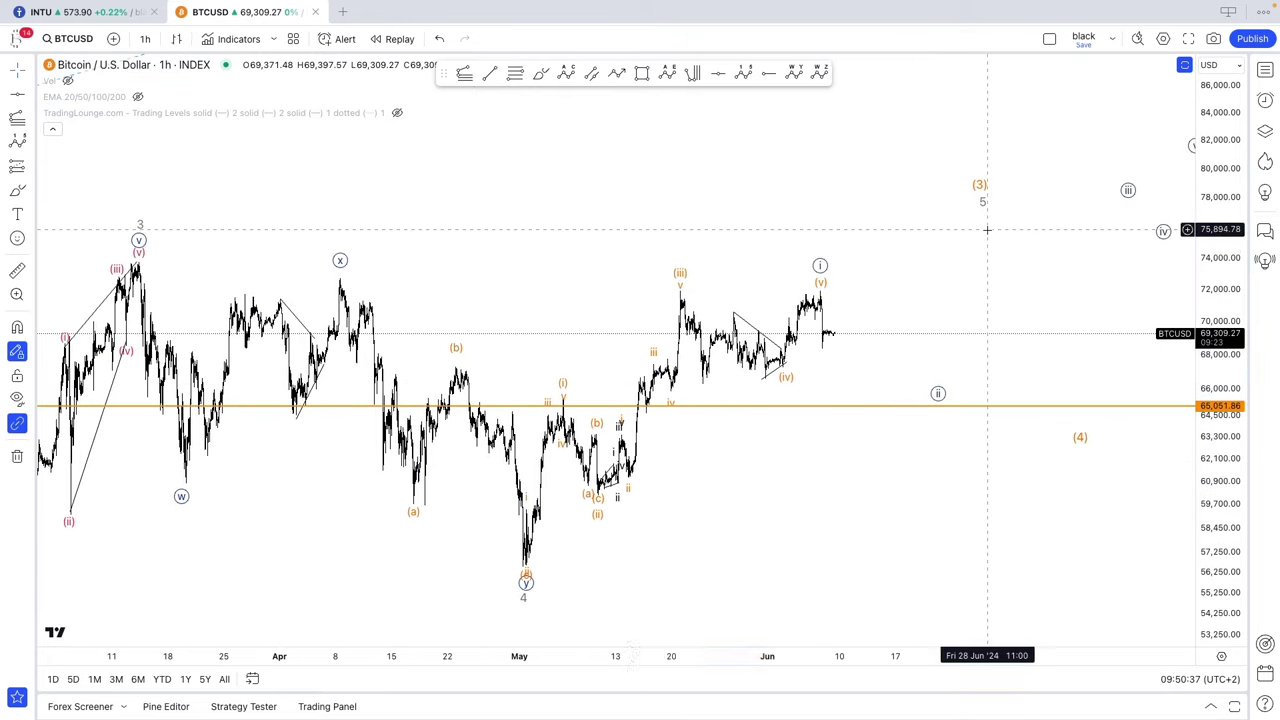
Draw a green path arrow from the 7 June high, zigzagging down to circled ii and rising to about 73,900.
{"action": "left_click", "coordinate": [614, 74]}
{"action": "left_click", "coordinate": [818, 296]}
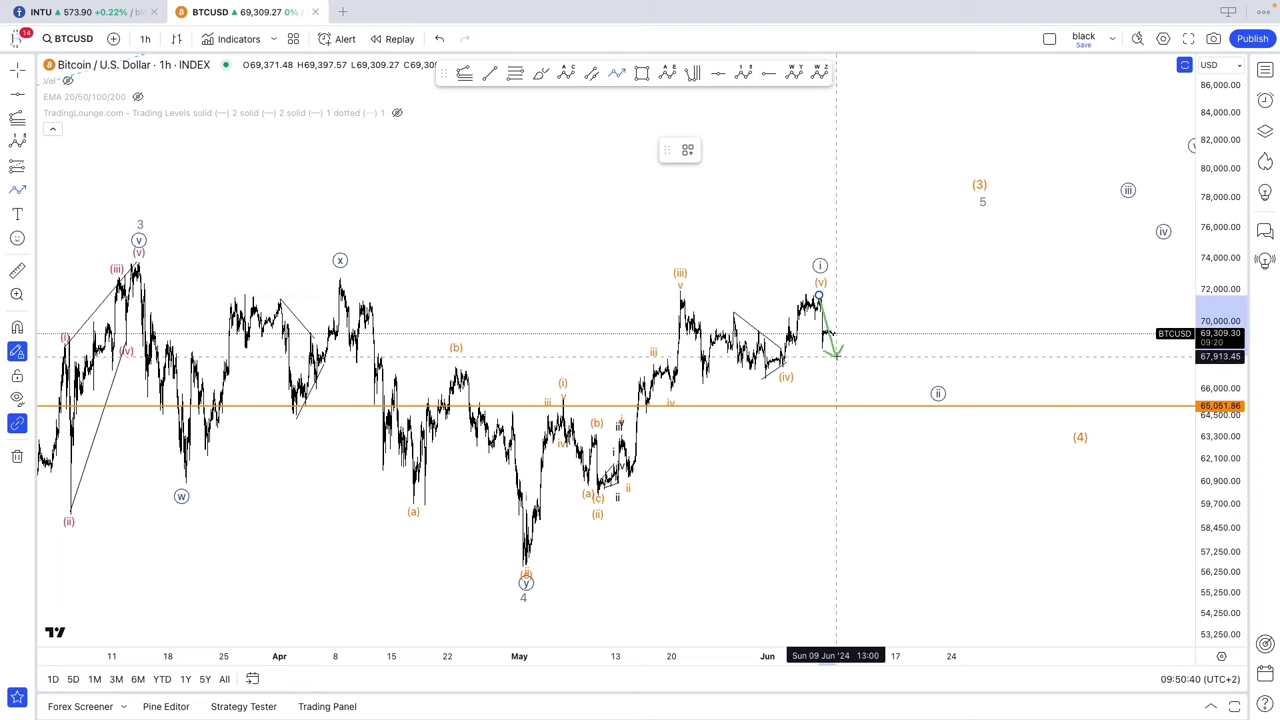
{"action": "left_click", "coordinate": [848, 361]}
{"action": "left_click", "coordinate": [899, 309]}
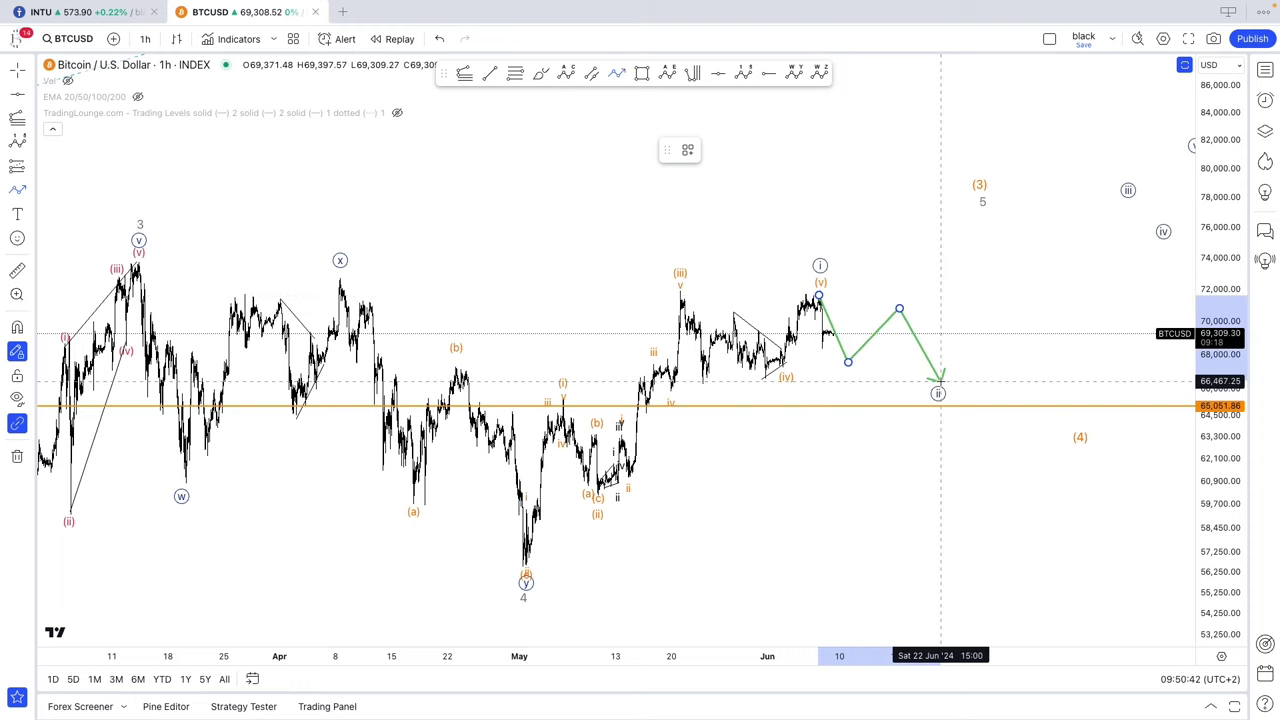
{"action": "left_click", "coordinate": [938, 380]}
{"action": "left_click", "coordinate": [1035, 262]}
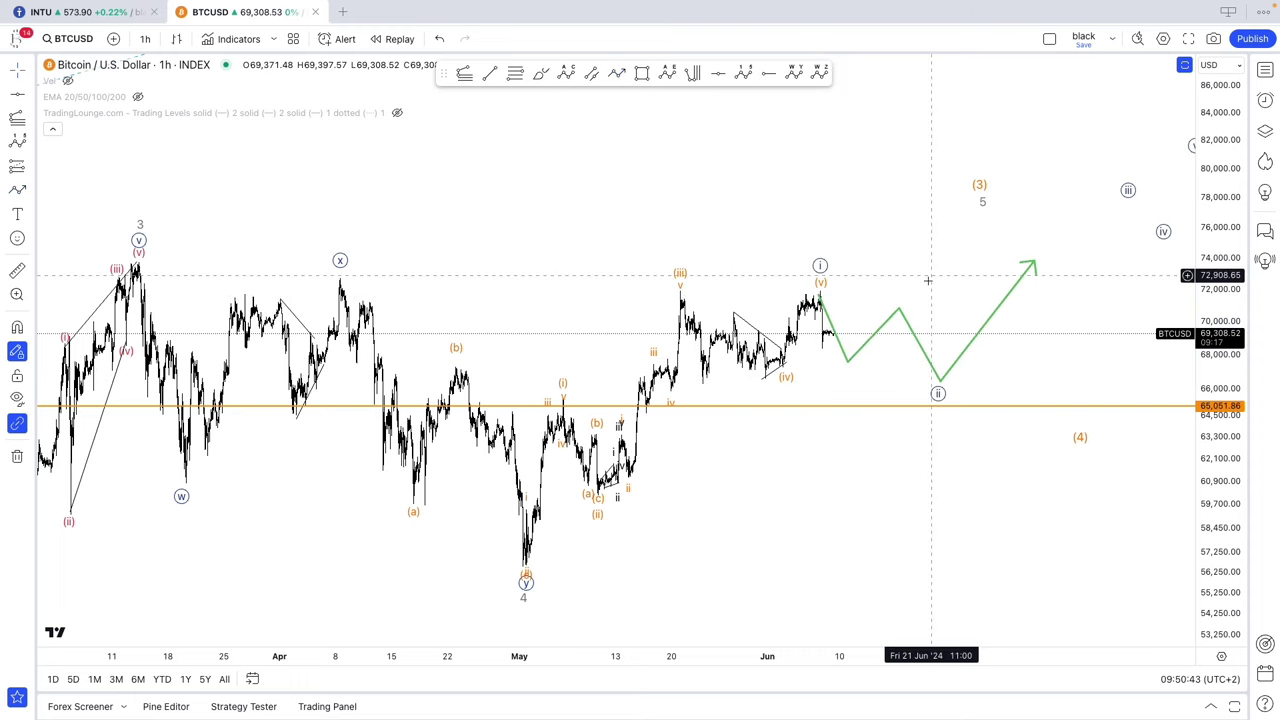
Draw an orange rectangle zone around circled ii, spanning about 64,450 to 67,360 from 8 May to beyond late June.
{"action": "left_click", "coordinate": [639, 76]}
{"action": "left_click_drag", "start_coordinate": [569, 358], "coordinate": [1067, 410]}
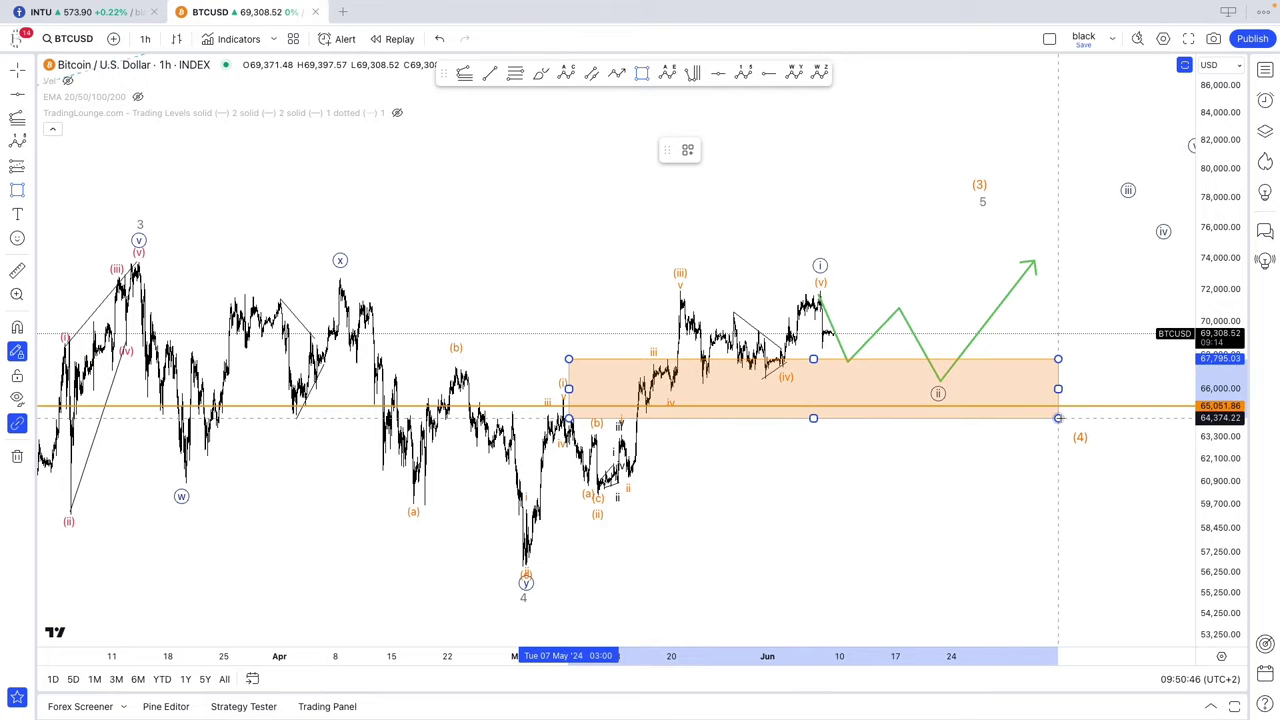
{"action": "mouse_move", "coordinate": [940, 461]}
{"action": "left_mouse_down"}
{"action": "mouse_move", "coordinate": [808, 428]}
{"action": "mouse_move", "coordinate": [816, 396]}
{"action": "left_mouse_up"}
{"action": "key", "text": "Escape"}
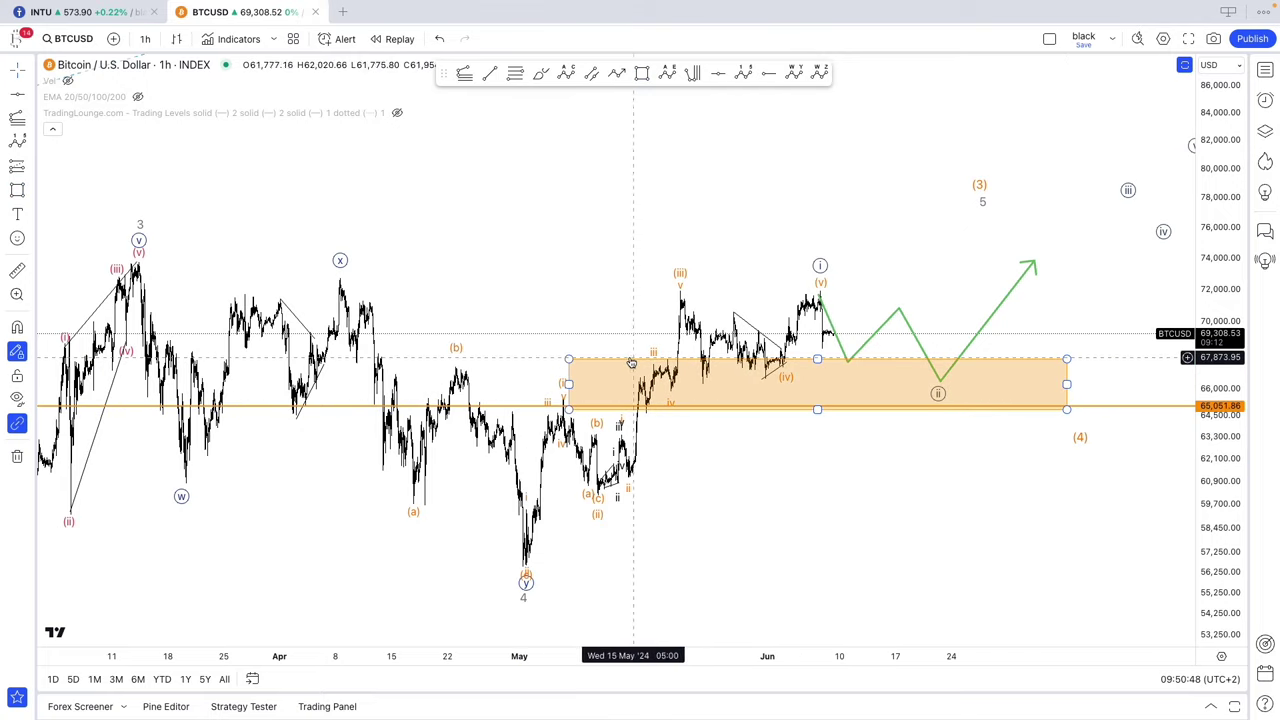
{"action": "left_click_drag", "start_coordinate": [620, 361], "coordinate": [631, 369]}
{"action": "scroll", "coordinate": [545, 395], "scroll_direction": "up", "scroll_amount": 1}
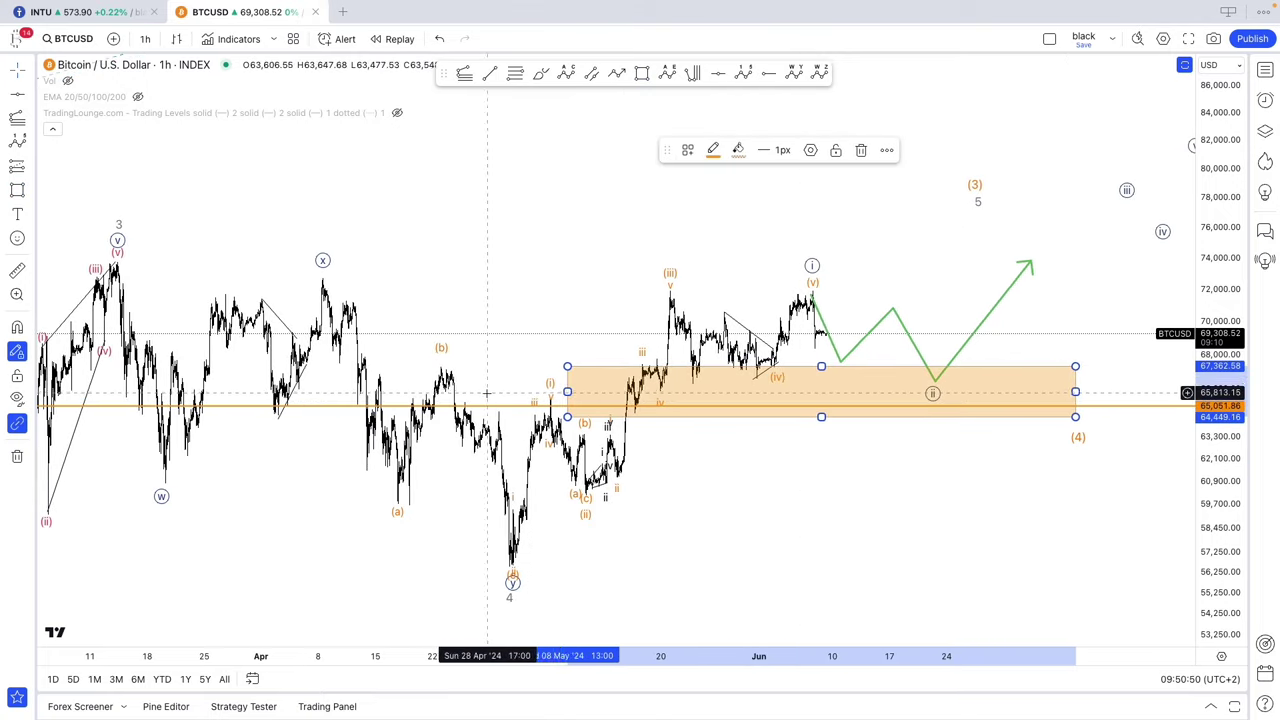
{"action": "left_click", "coordinate": [484, 392]}
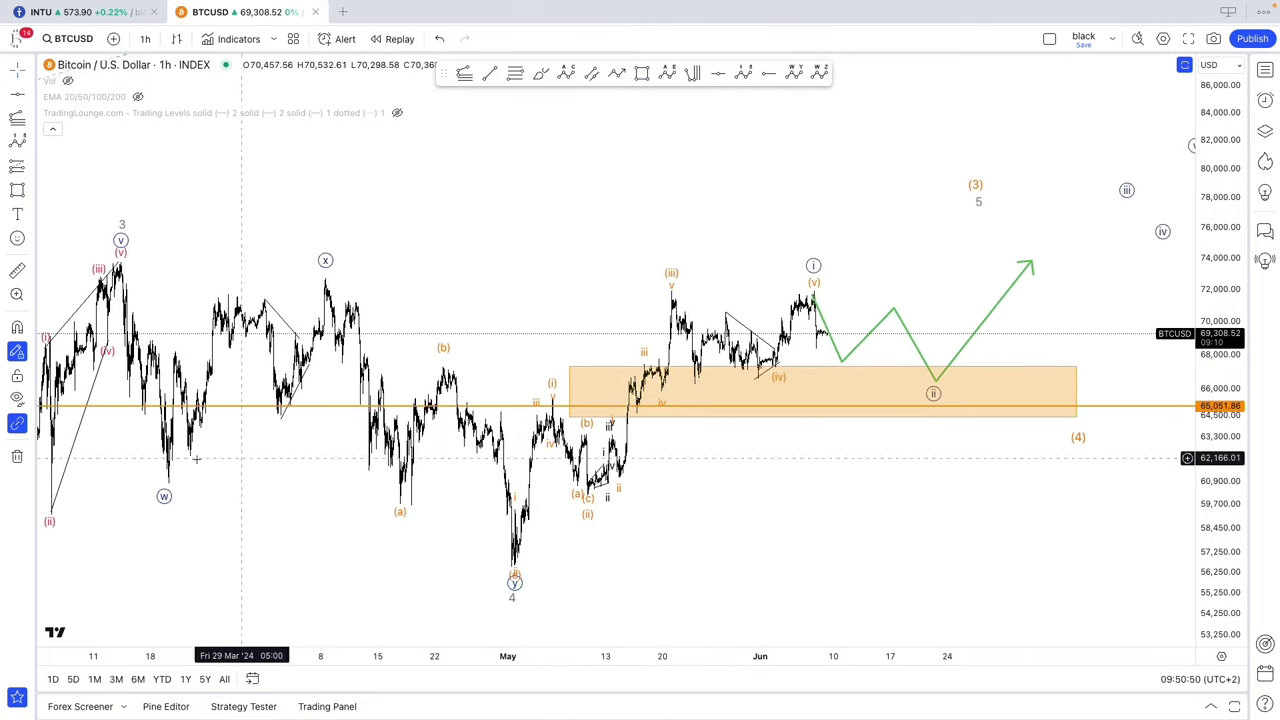
Brush circles around the March and April price swings crossing the orange horizontal line, and undo the brush strokes.
{"action": "mouse_move", "coordinate": [142, 395]}
{"action": "left_mouse_down"}
{"action": "mouse_move", "coordinate": [236, 423]}
{"action": "mouse_move", "coordinate": [232, 384]}
{"action": "mouse_move", "coordinate": [342, 392]}
{"action": "left_mouse_up"}
{"action": "left_click", "coordinate": [540, 73]}
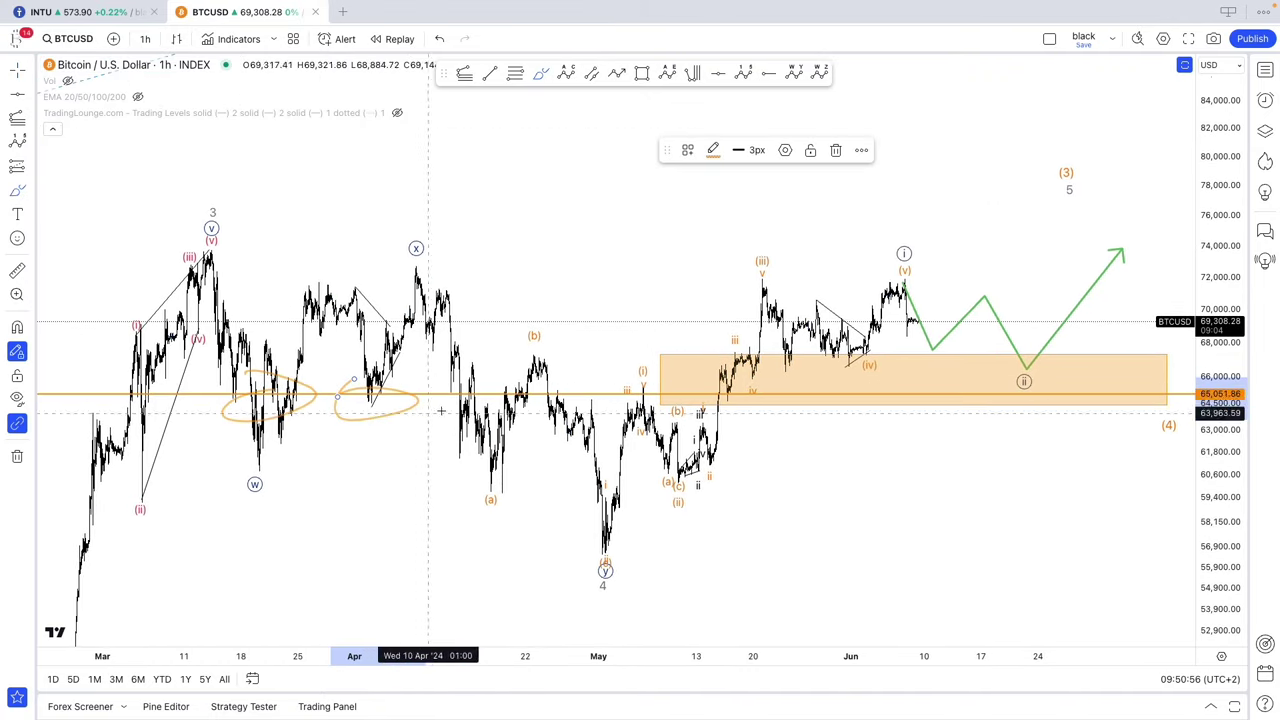
{"action": "mouse_move", "coordinate": [476, 375]}
{"action": "left_mouse_down"}
{"action": "mouse_move", "coordinate": [457, 391]}
{"action": "mouse_move", "coordinate": [450, 377]}
{"action": "left_mouse_up"}
{"action": "mouse_move", "coordinate": [537, 365]}
{"action": "left_mouse_down"}
{"action": "mouse_move", "coordinate": [510, 374]}
{"action": "mouse_move", "coordinate": [765, 381]}
{"action": "left_mouse_up"}
{"action": "key", "text": "ctrl+z"}
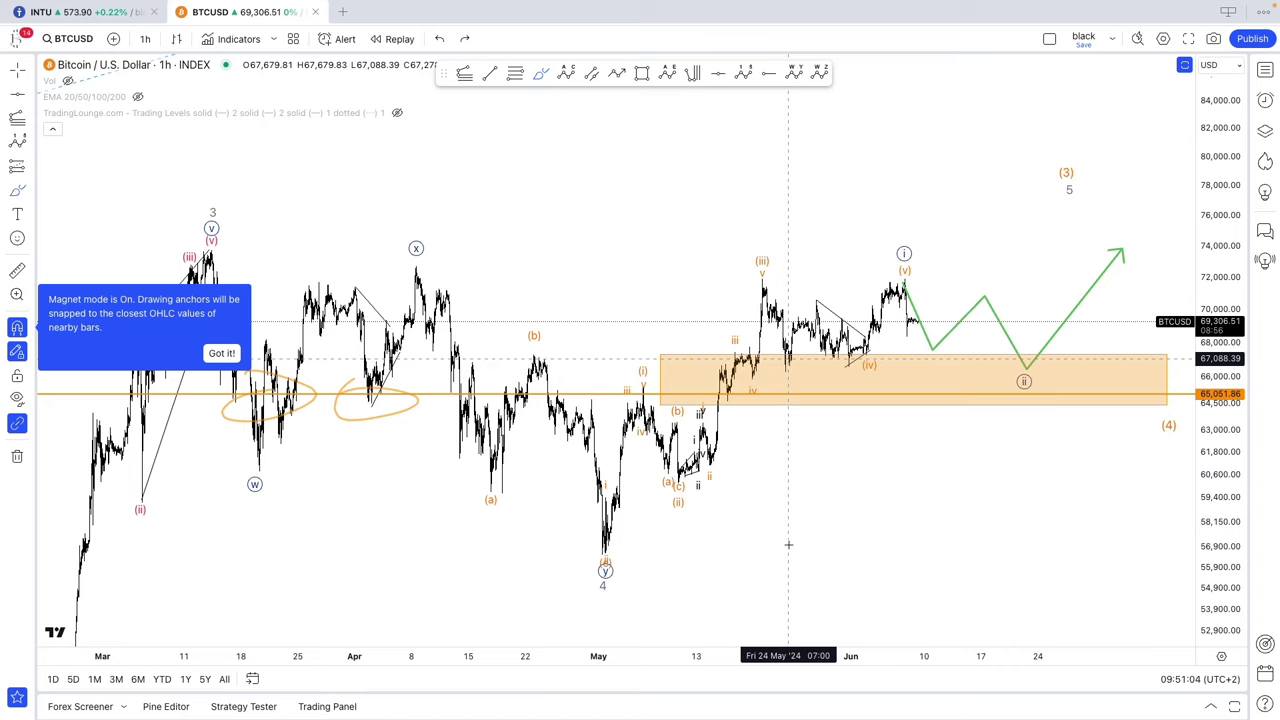
{"action": "key", "text": "ctrl+z"}
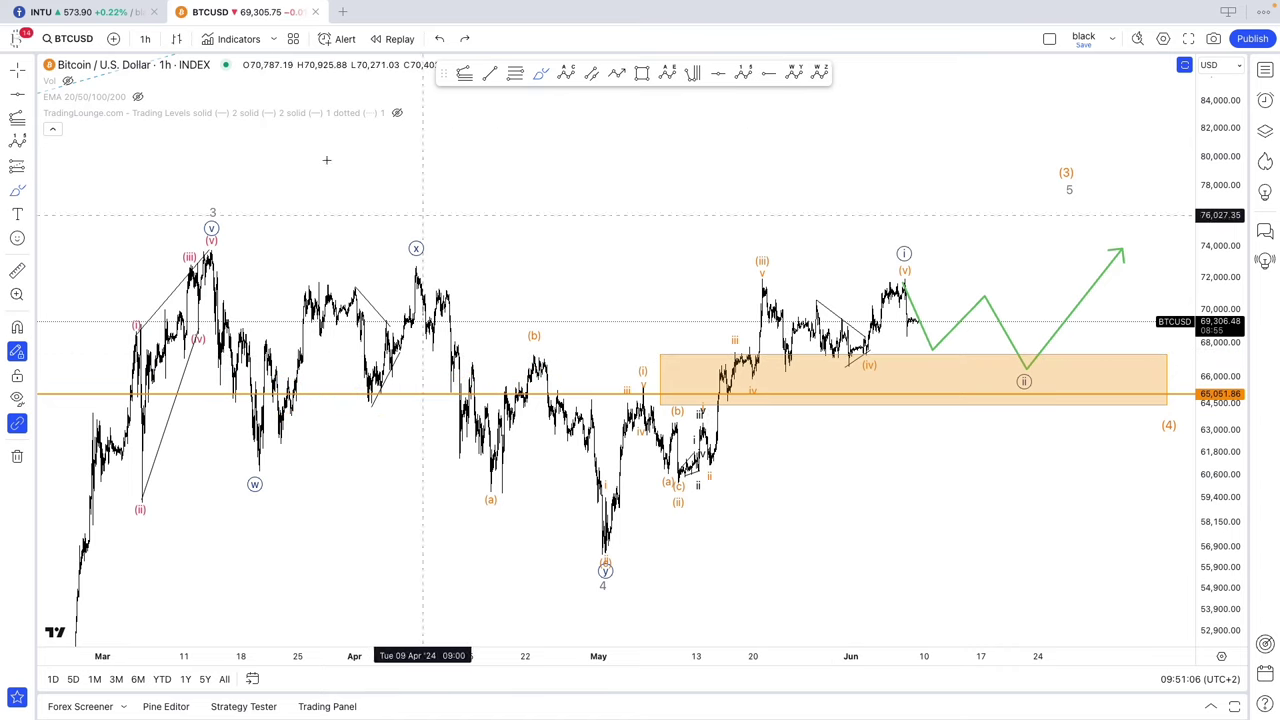
Delete the green path arrow and the orange rectangle zone around circled ii.
{"action": "scroll", "coordinate": [629, 306], "scroll_direction": "up", "scroll_amount": 2}
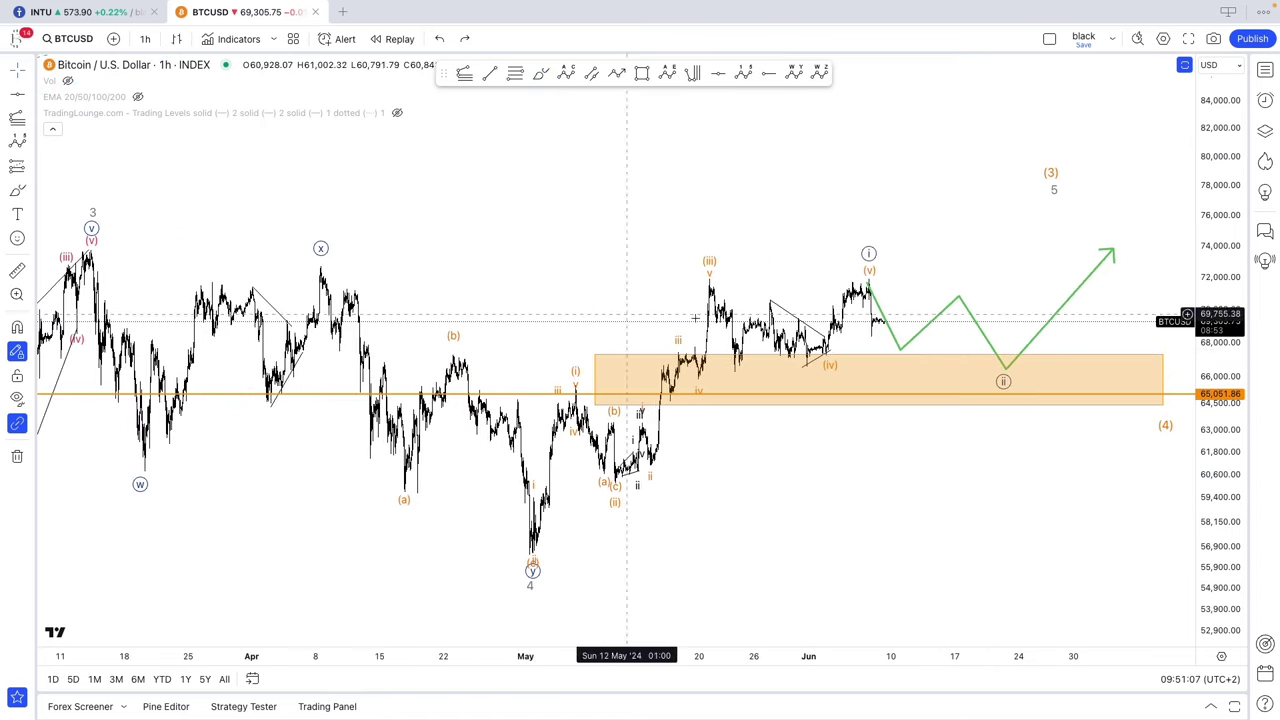
{"action": "left_click", "coordinate": [930, 327]}
{"action": "key", "text": "Delete"}
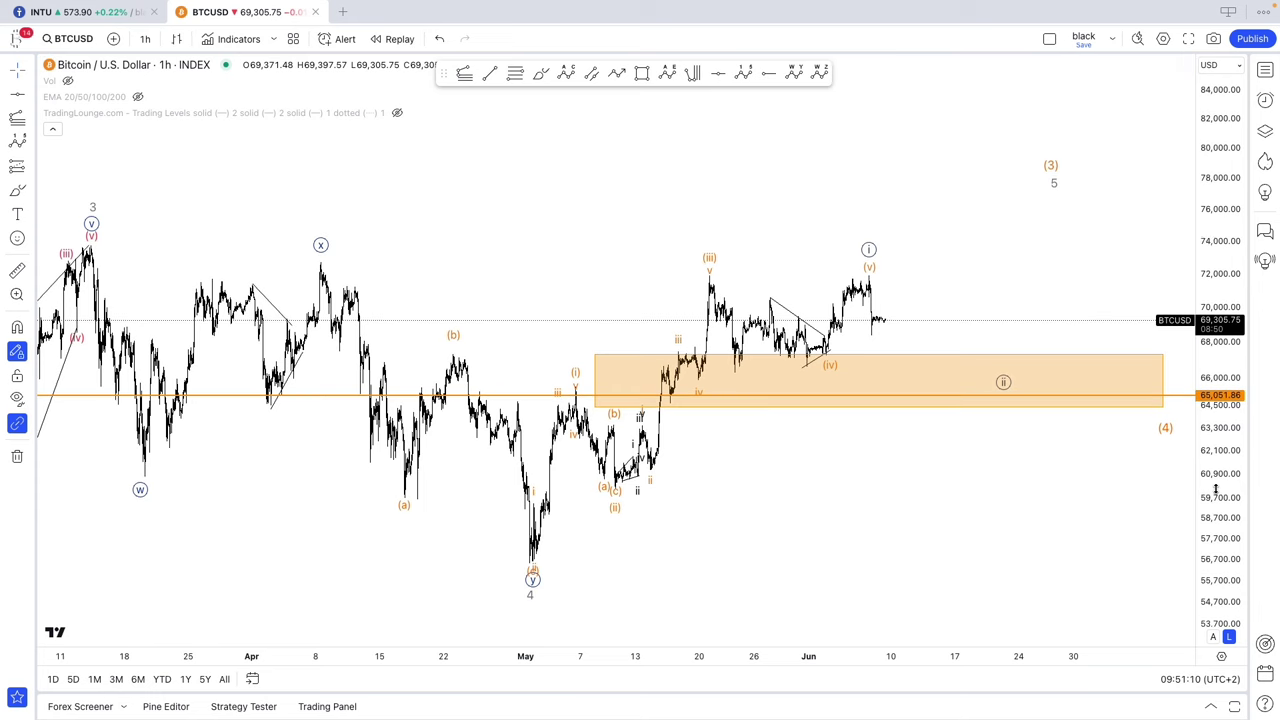
{"action": "left_click", "coordinate": [851, 362]}
{"action": "key", "text": "Delete"}
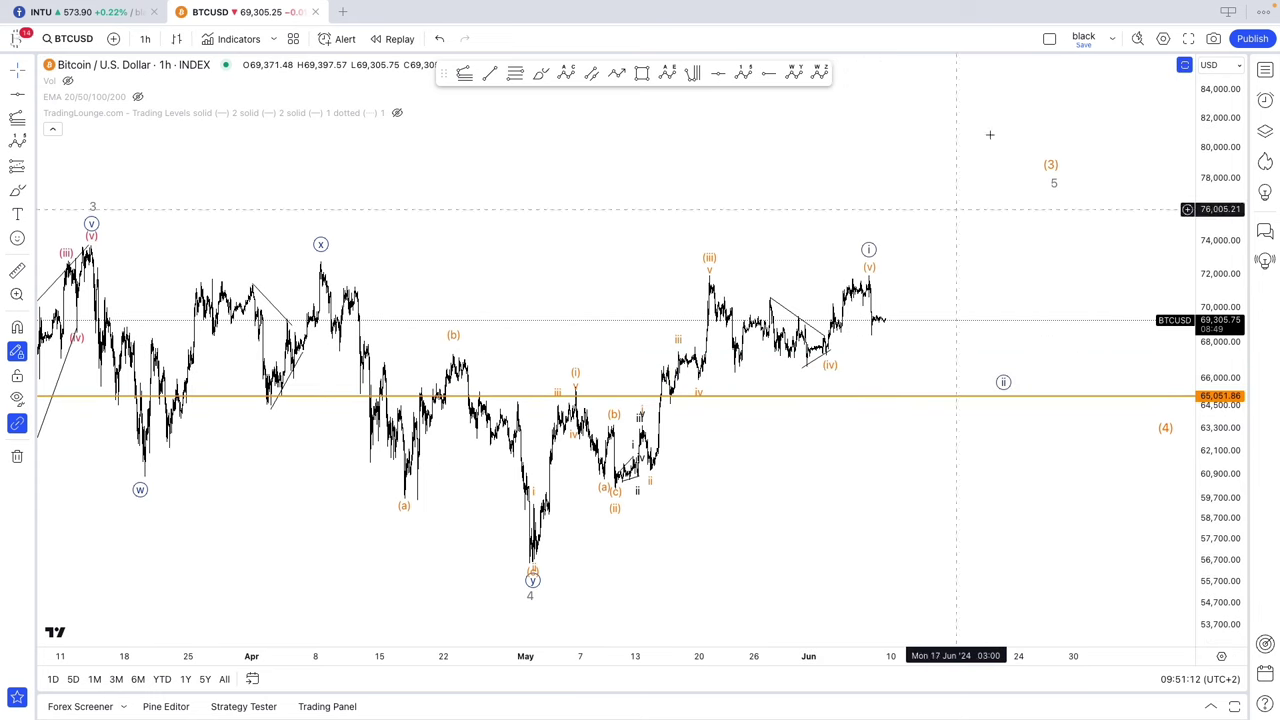
{"action": "left_click_drag", "start_coordinate": [992, 220], "coordinate": [971, 254]}
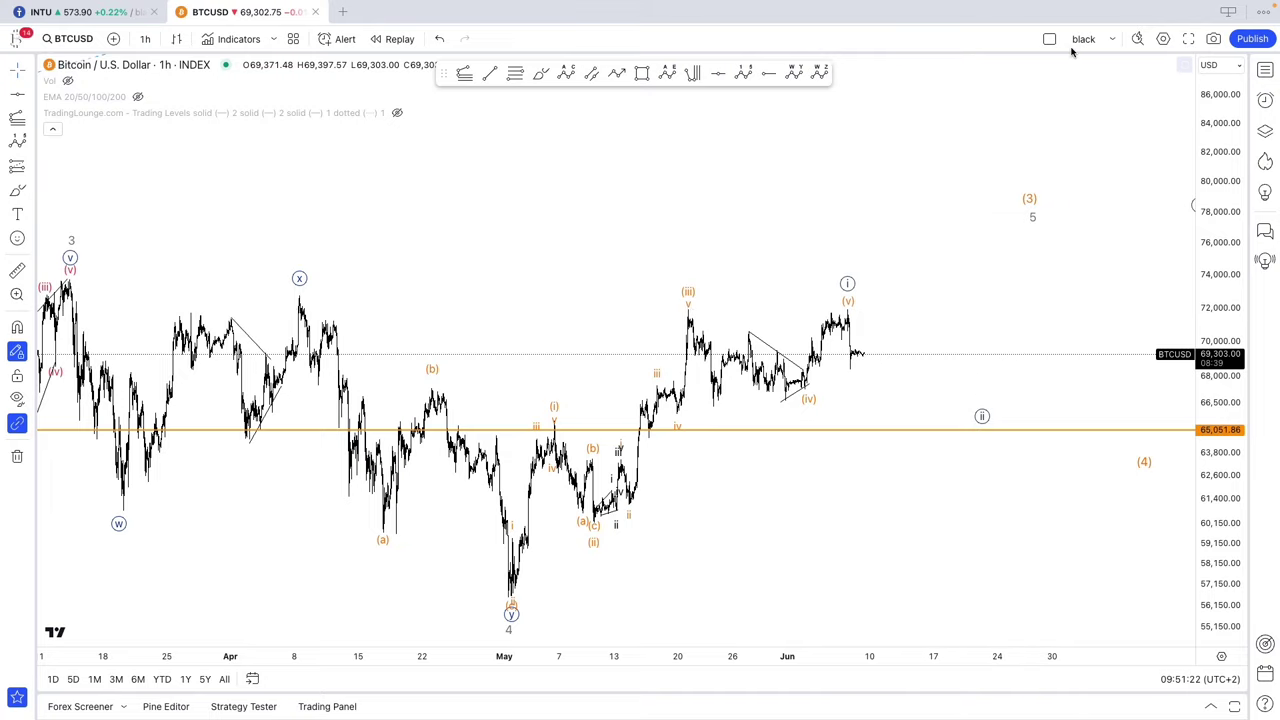
{"action": "scroll", "coordinate": [860, 245], "scroll_direction": "up", "scroll_amount": 2}
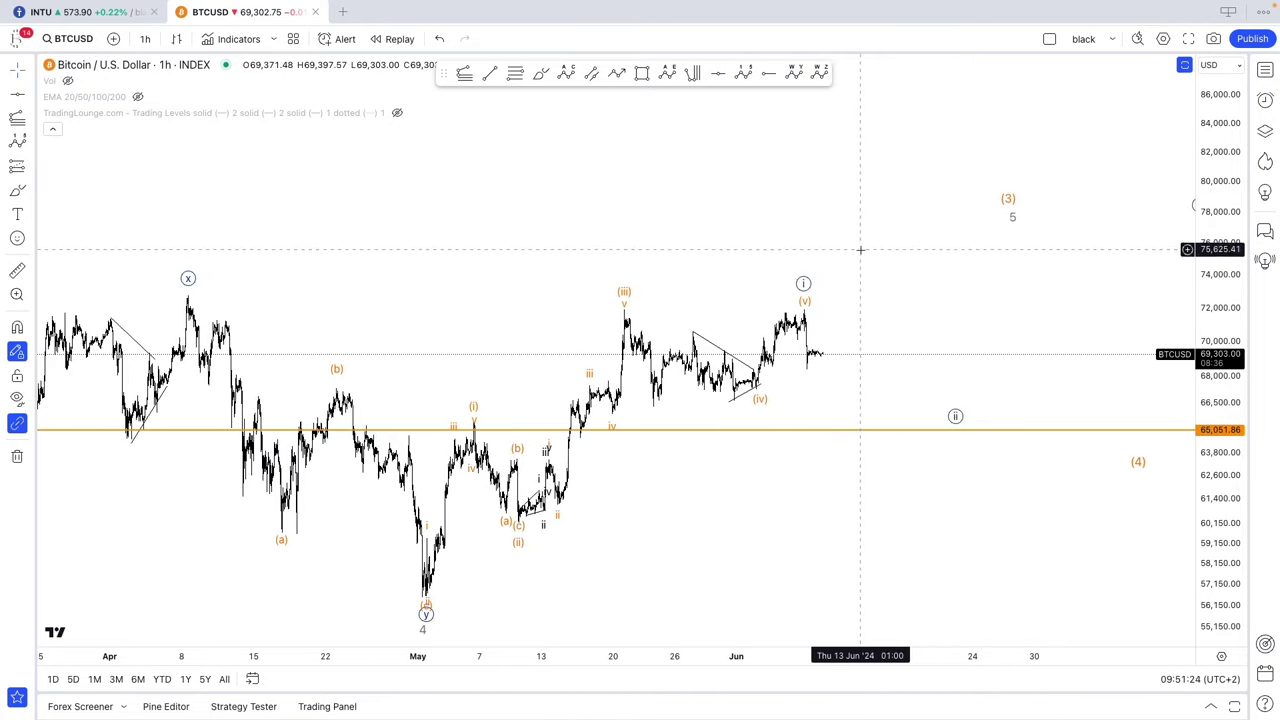
{"action": "scroll", "coordinate": [861, 254], "scroll_direction": "down", "scroll_amount": 2}
{"action": "left_click_drag", "start_coordinate": [858, 248], "coordinate": [872, 222]}
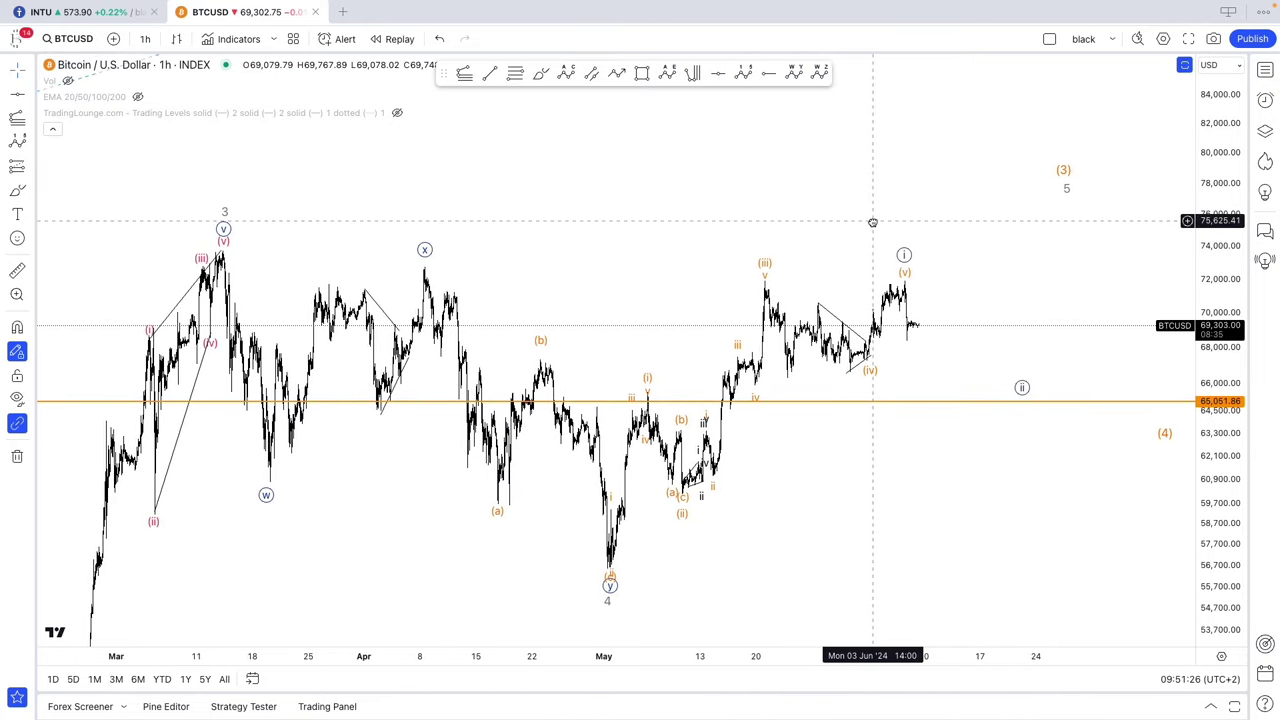